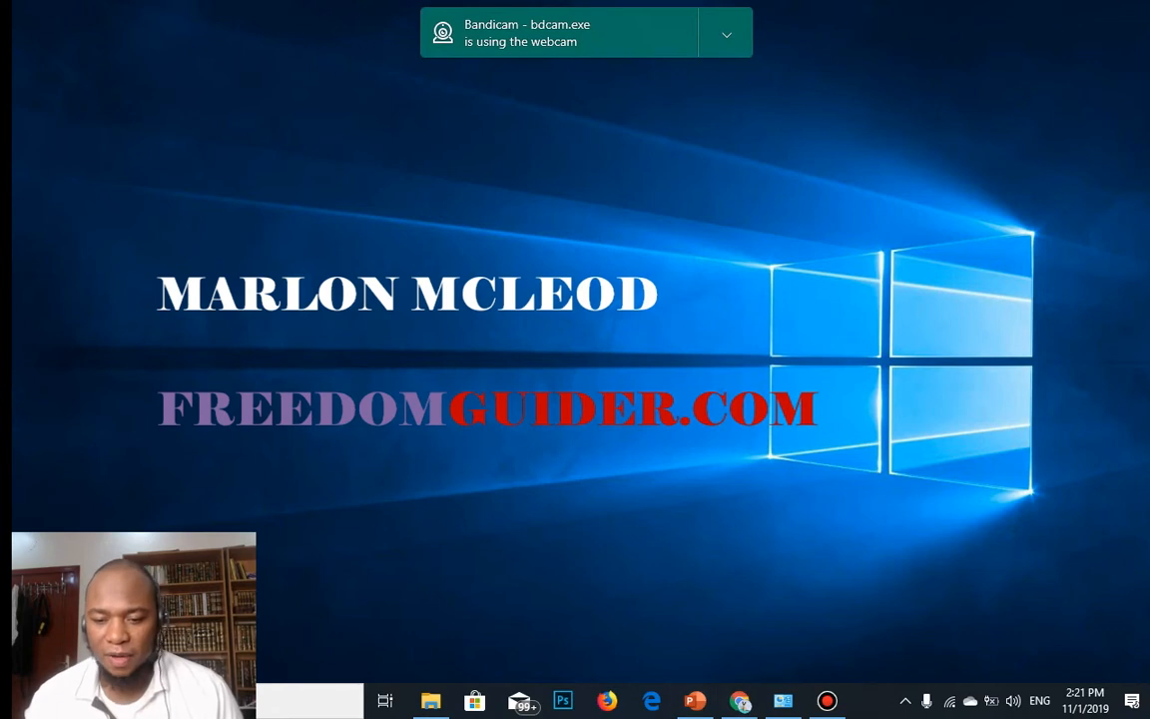
Restore the Chrome window that shows the ClickFunnels dashboard.
left_click(740, 701)
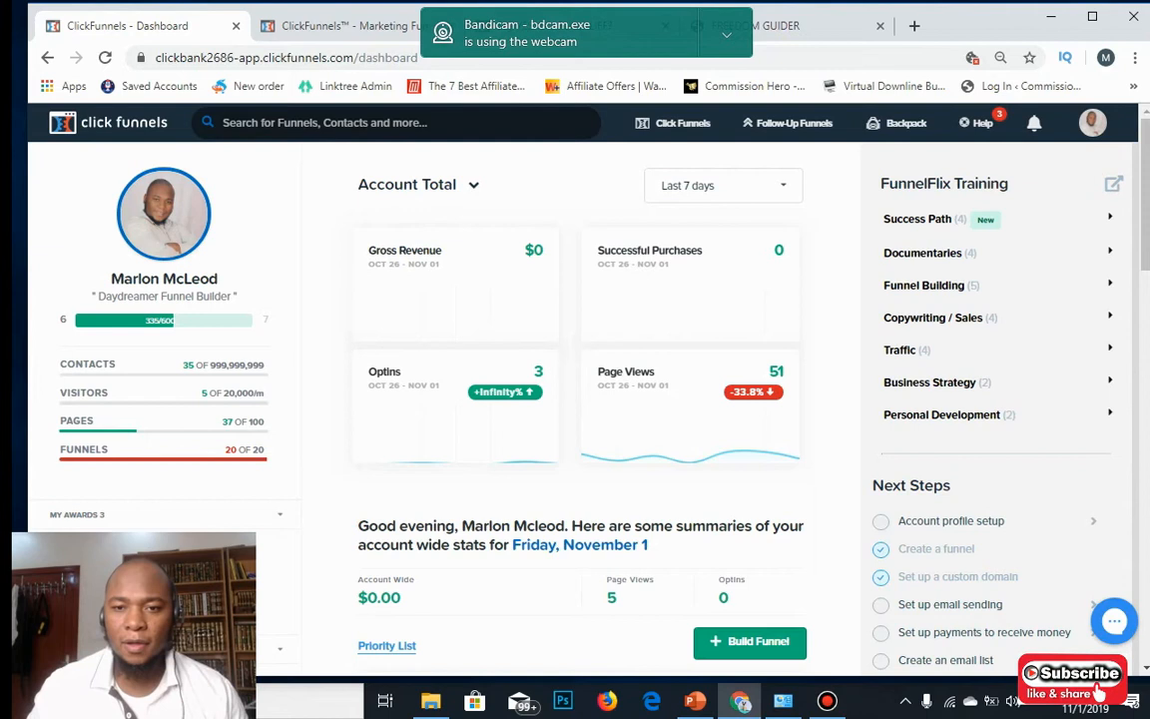
Hide the Bandicam webcam notification and switch to the FREEDOM GUIDER tab.
left_click(727, 35)
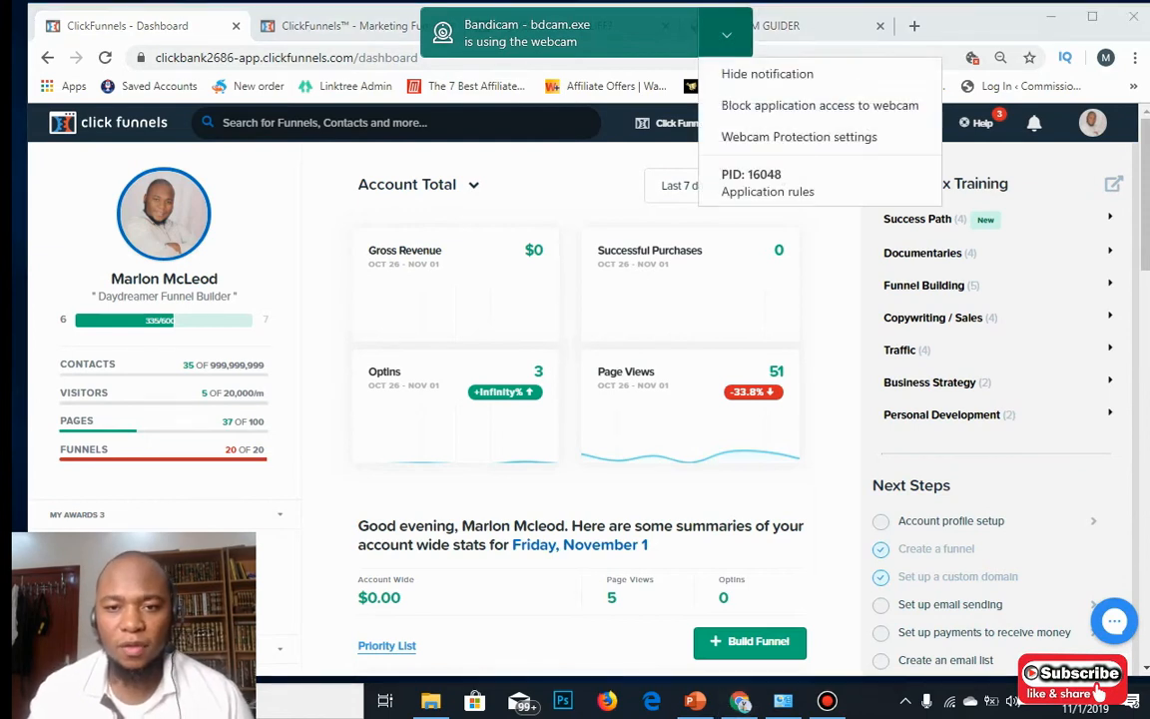
left_click(768, 73)
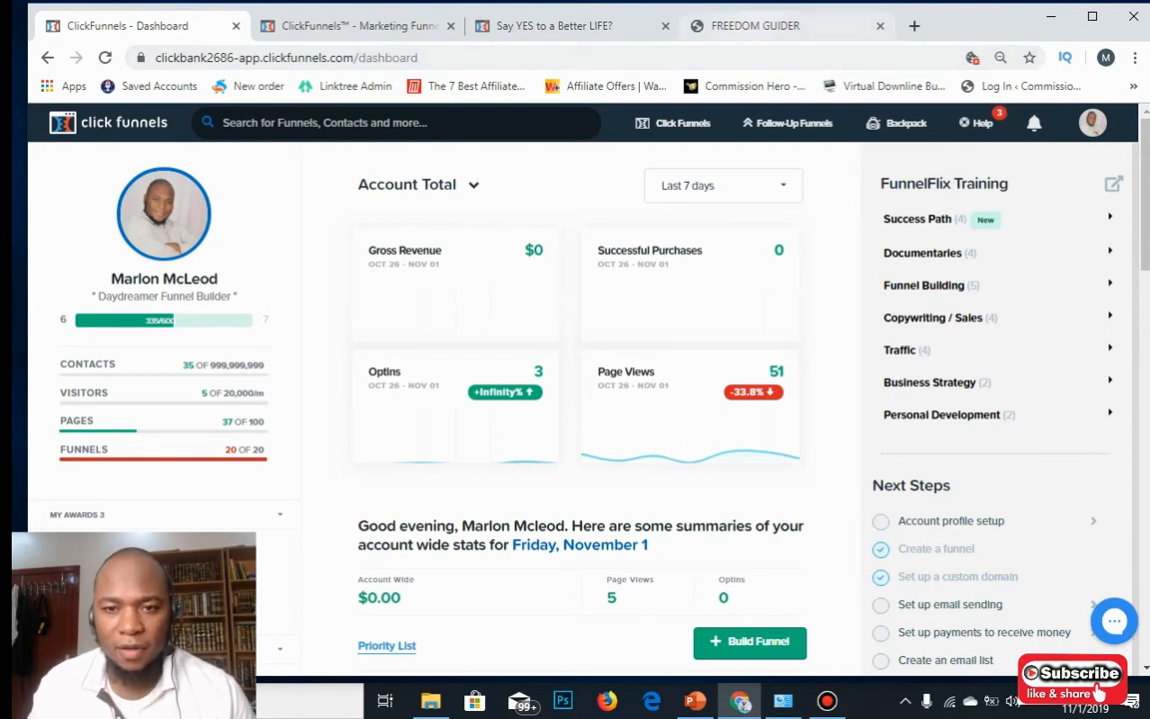
left_click(749, 26)
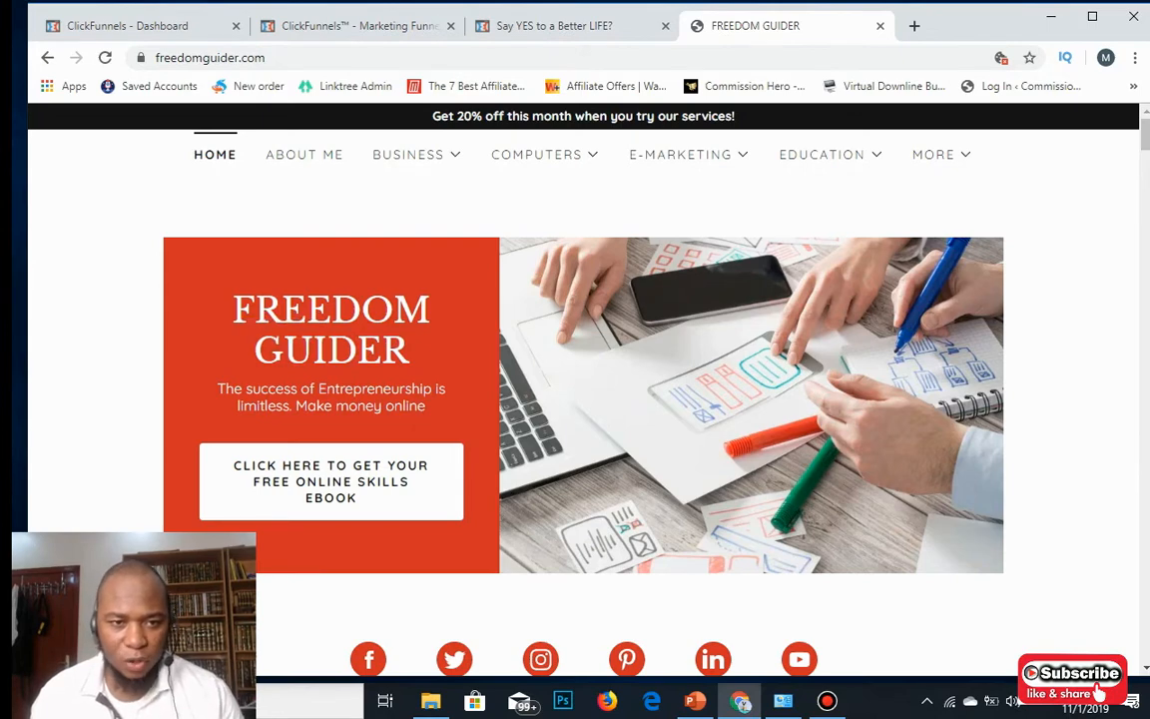
Browse the freedomguider.com homepage and its Computers, E-Marketing, Education and More menus.
scroll(583, 400, "down", 3)
scroll(575, 390, "down", 8)
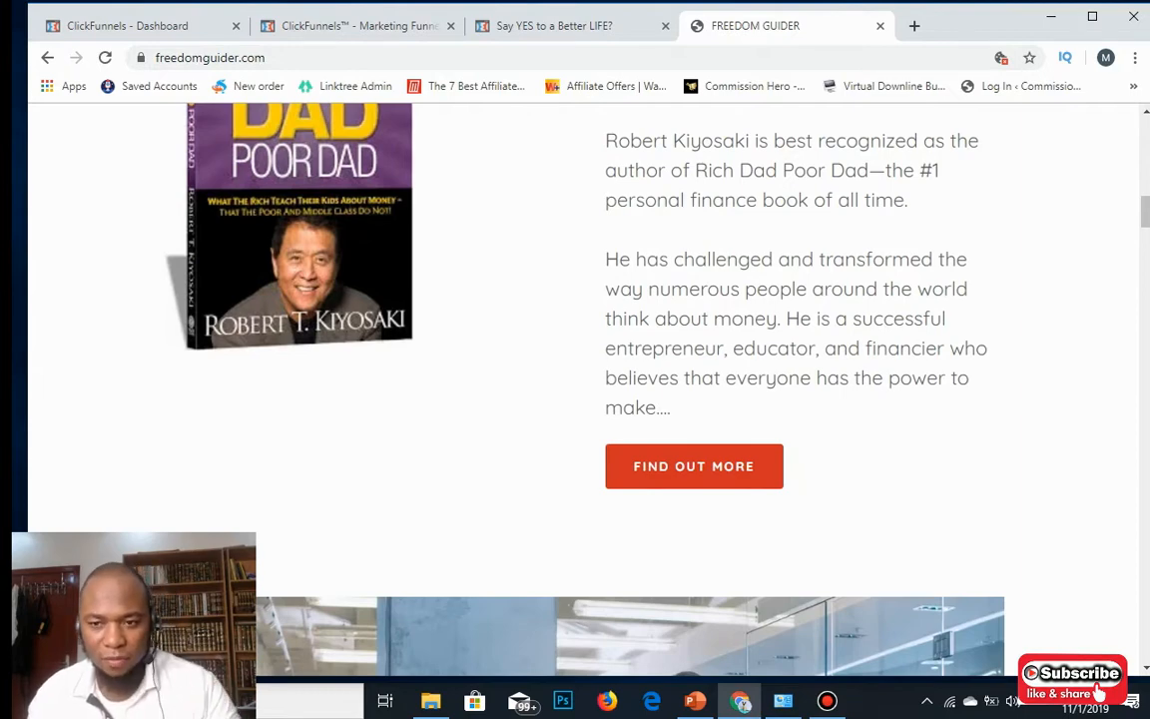
scroll(583, 390, "up", 10)
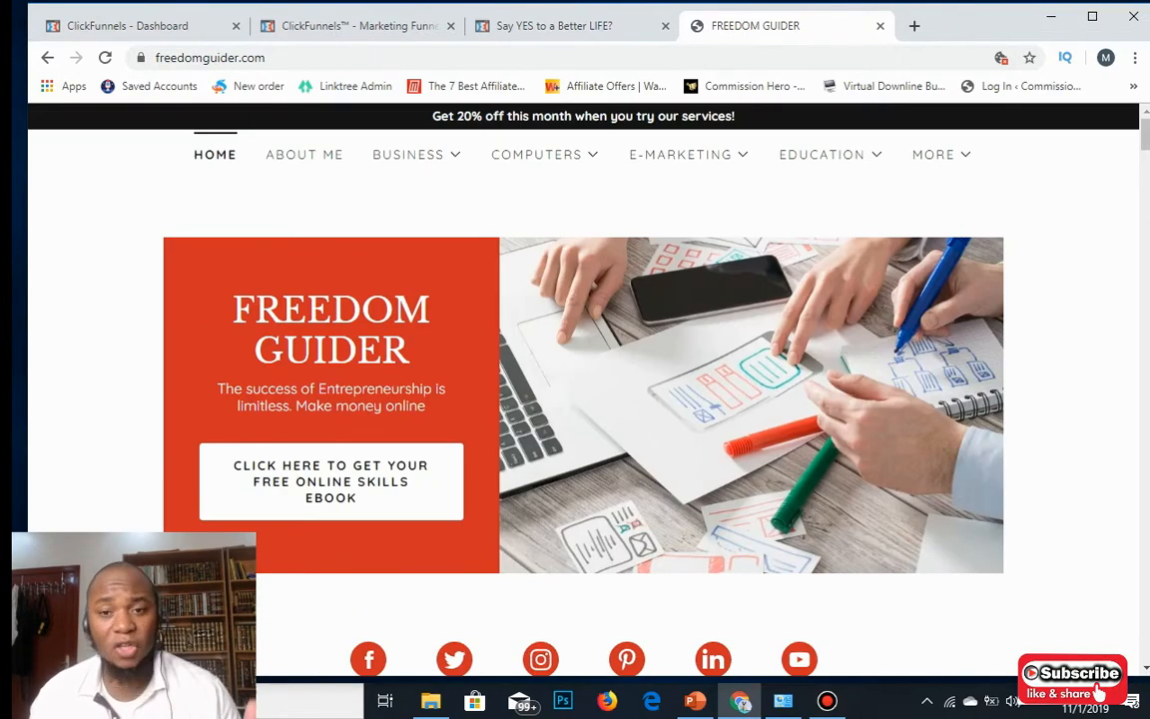
scroll(575, 390, "down", 6)
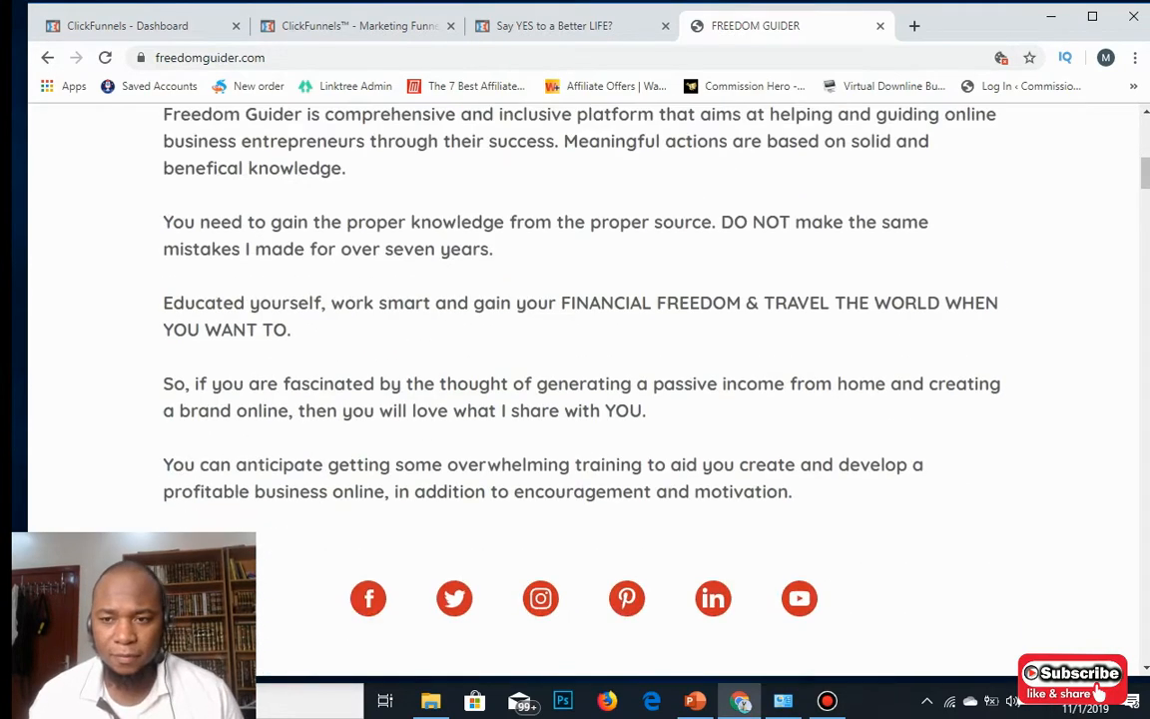
scroll(575, 390, "up", 6)
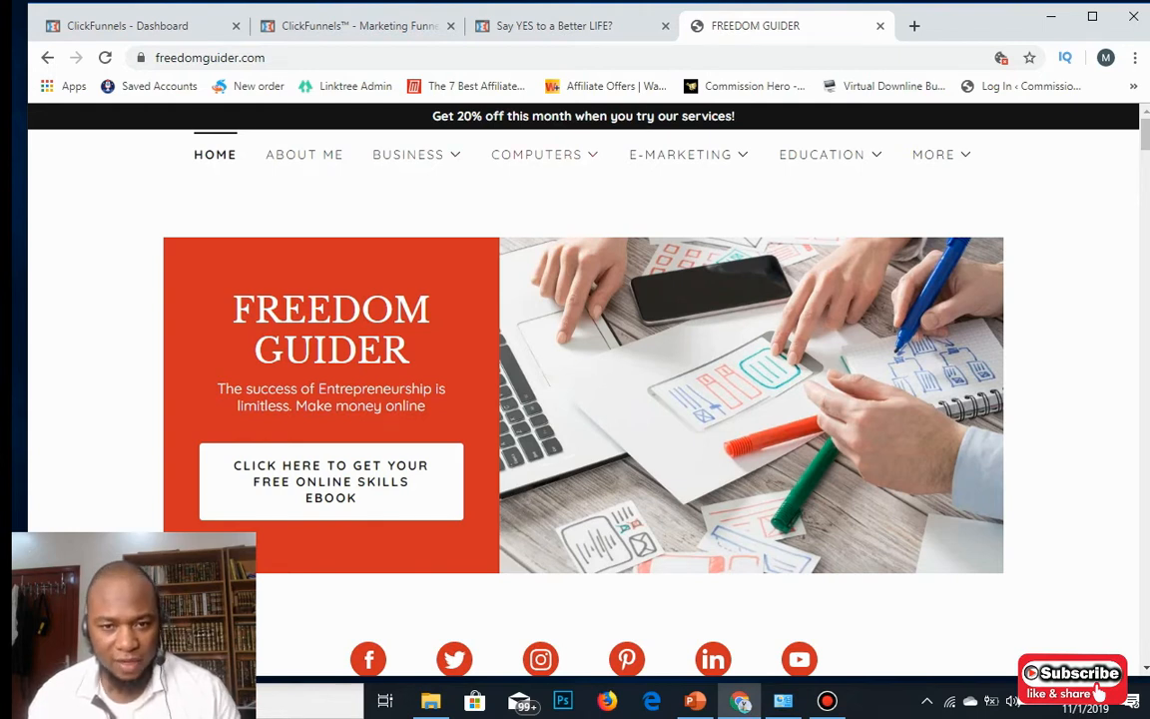
left_click(544, 155)
left_click(688, 155)
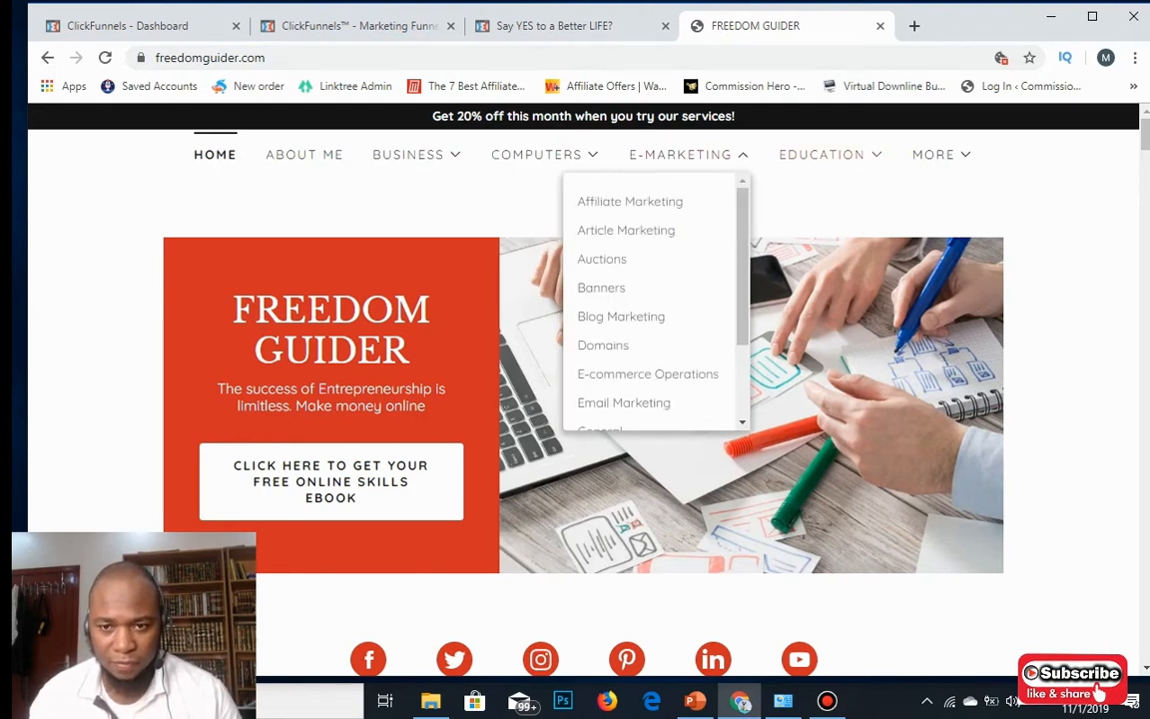
left_click(830, 155)
left_click(942, 155)
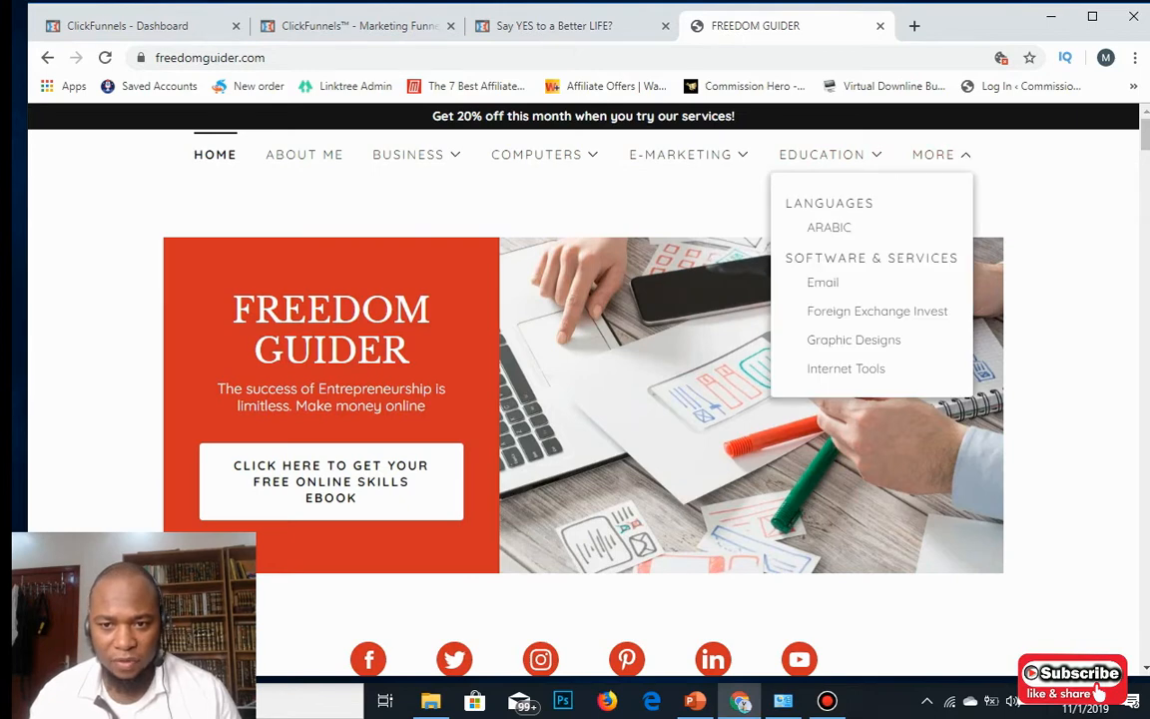
Scroll the homepage once more, then switch to the 'Say YES to a Better LIFE?' page.
scroll(575, 399, "down", 5)
scroll(575, 399, "up", 3)
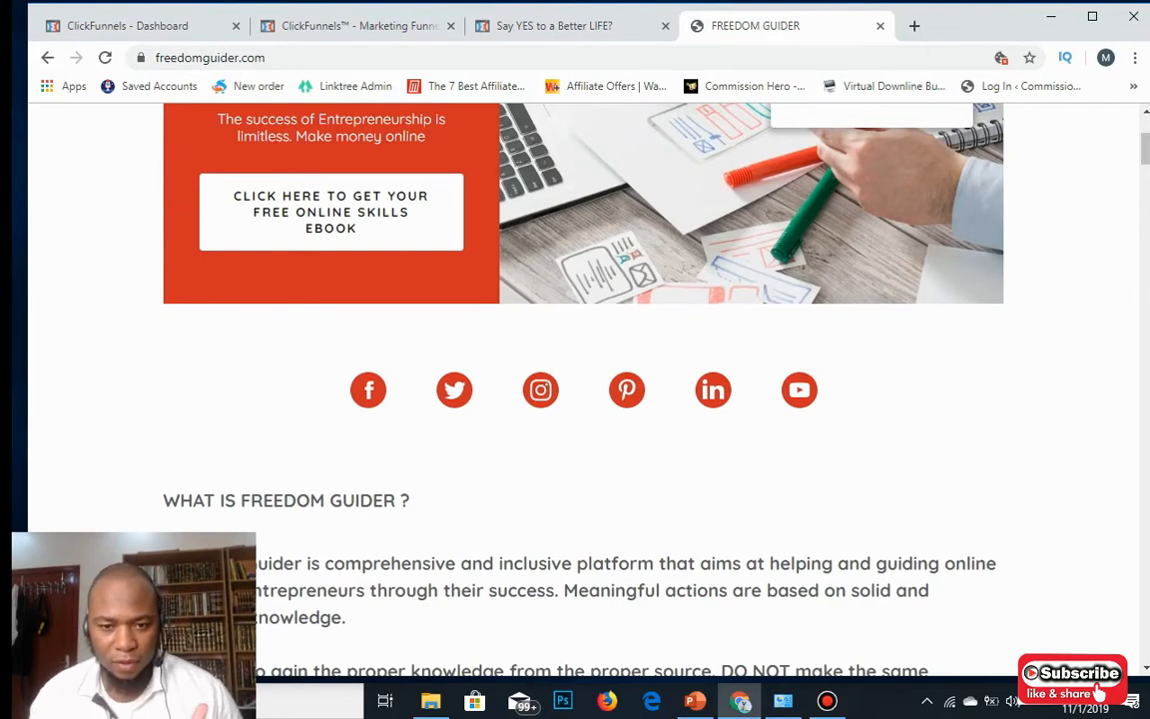
scroll(575, 399, "down", 15)
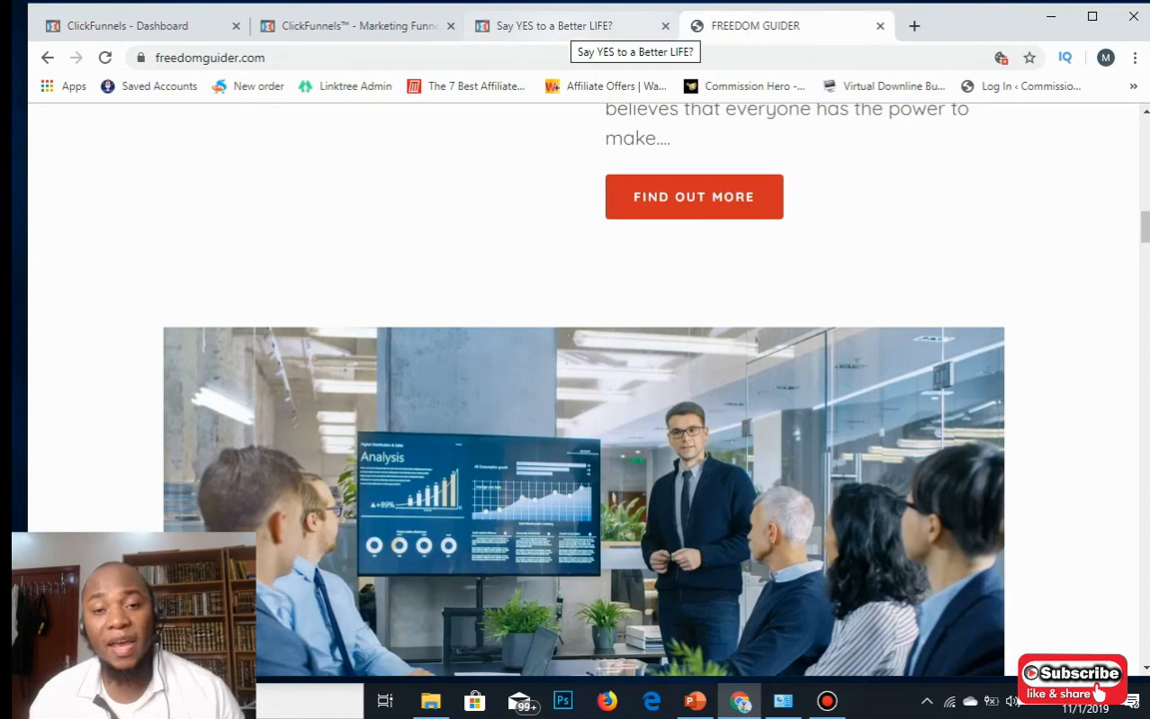
left_click(579, 25)
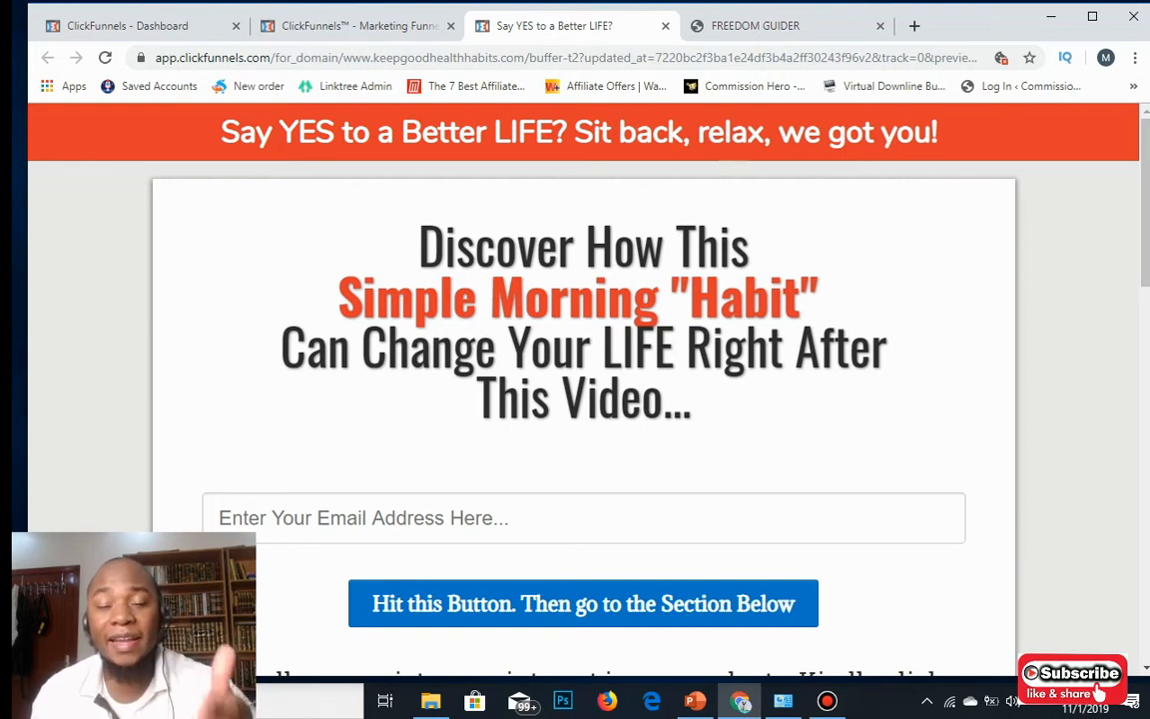
Look over the opt-in page's email form and video button, then return to FREEDOM GUIDER.
scroll(583, 399, "down", 2)
scroll(583, 399, "down", 3)
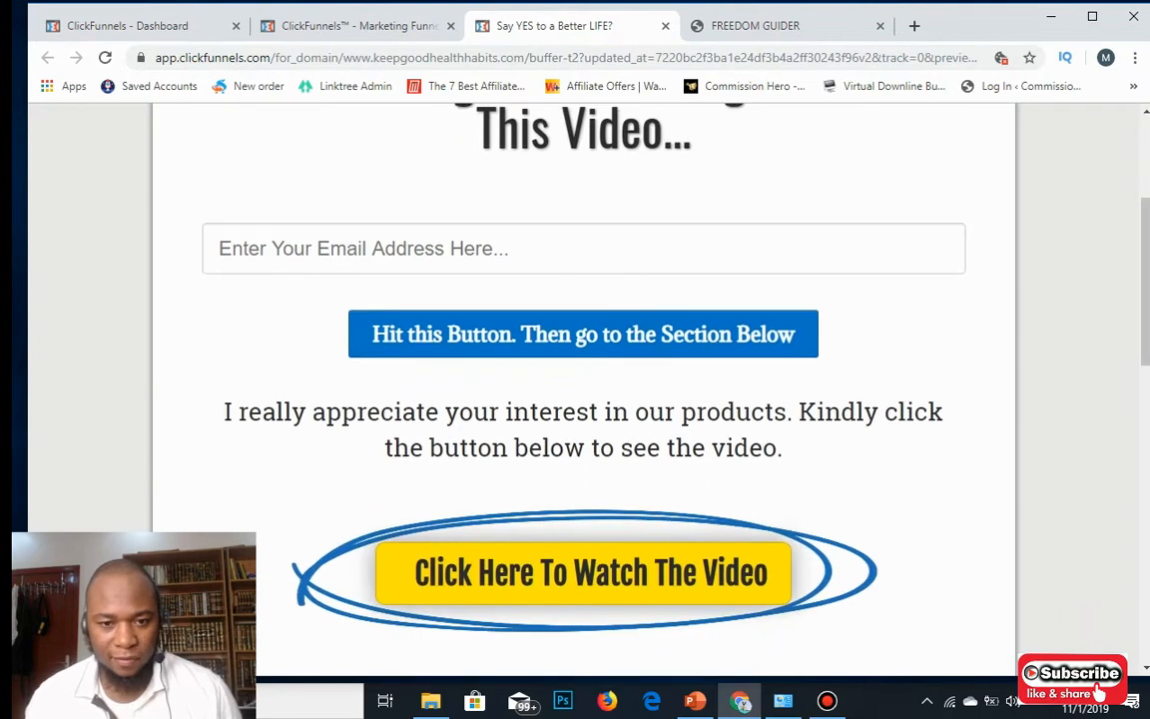
scroll(583, 399, "up", 4)
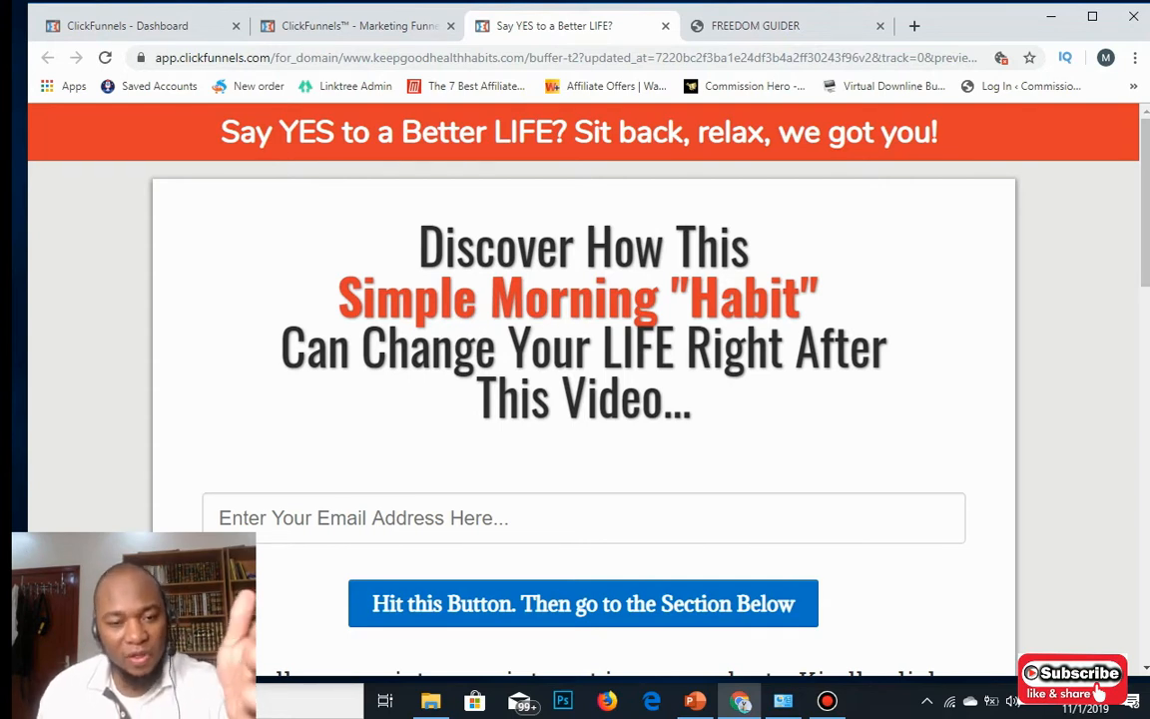
scroll(583, 399, "down", 2)
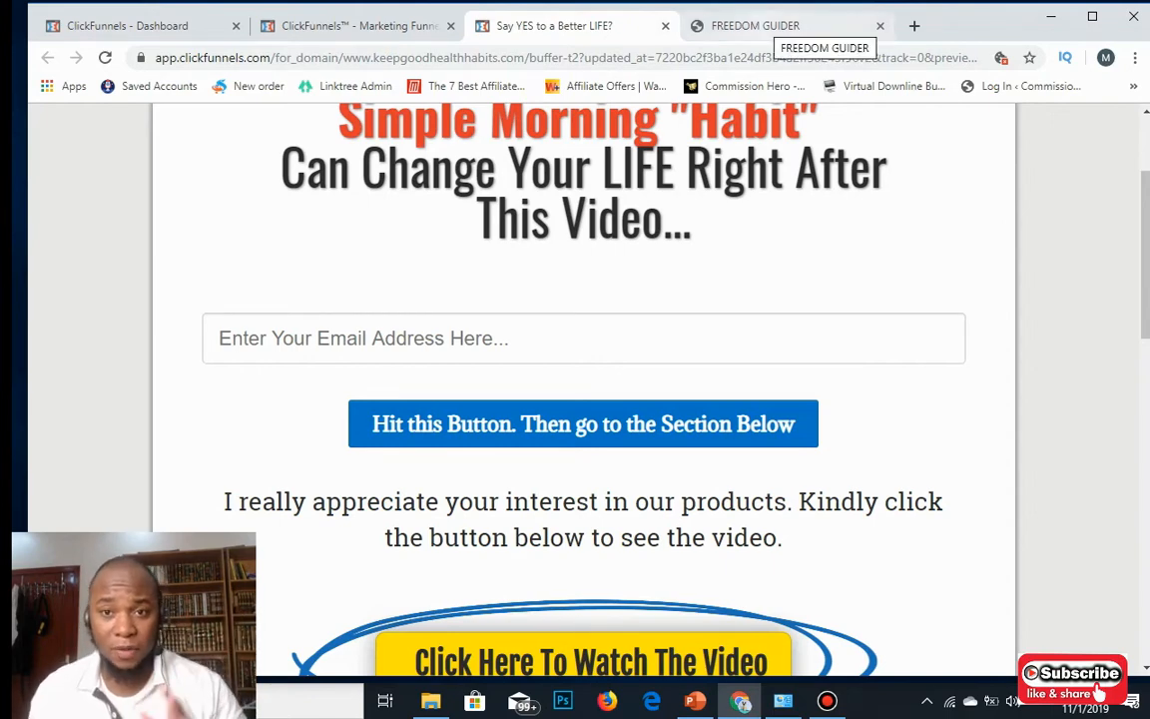
left_click(756, 25)
scroll(575, 400, "up", 15)
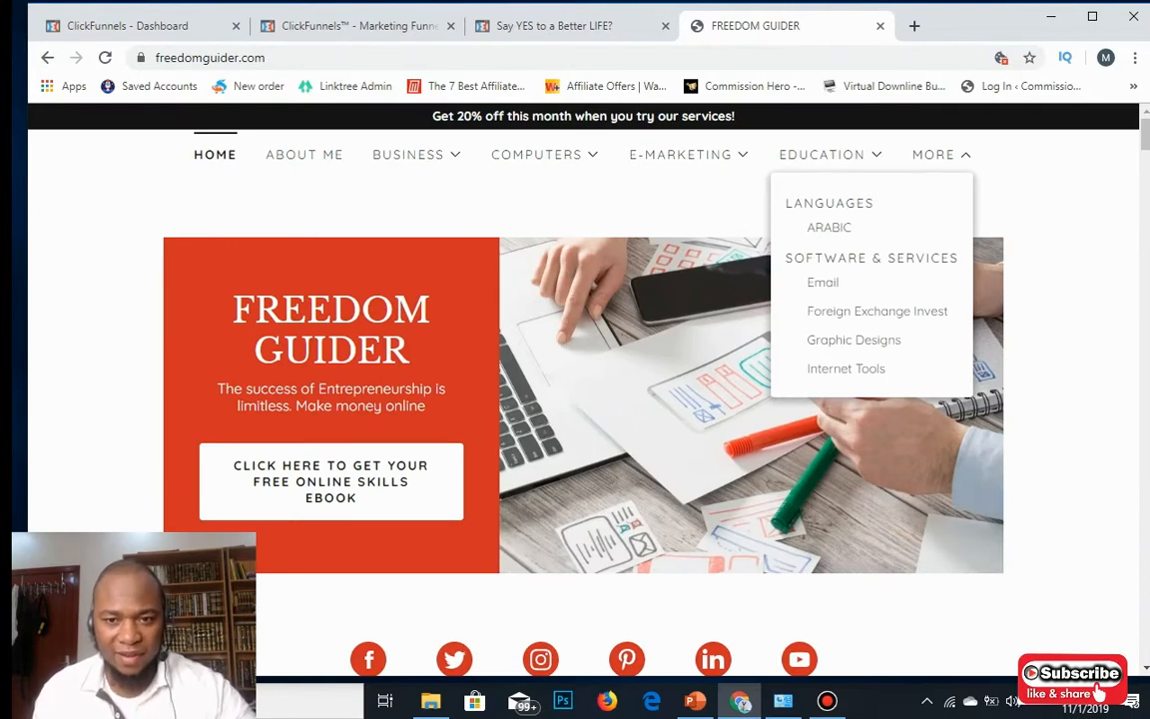
Glance over the homepage and switch back to the 'Say YES to a Better LIFE?' page.
scroll(583, 390, "down", 3)
scroll(583, 389, "up", 3)
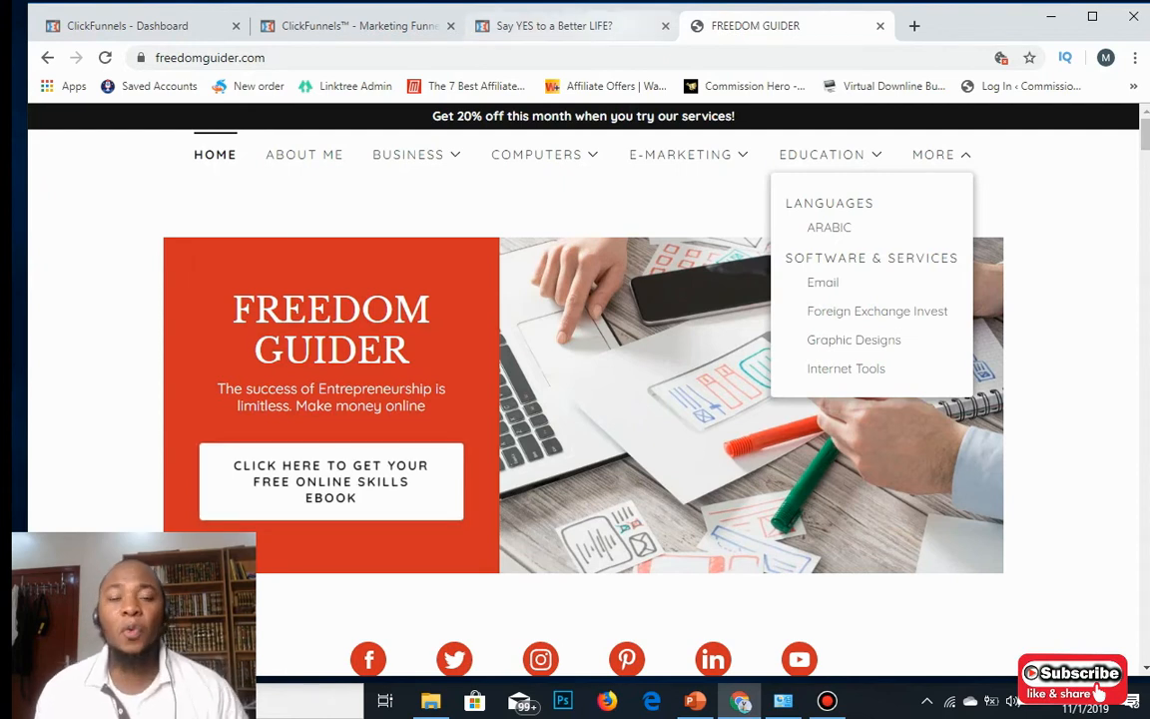
left_click(555, 26)
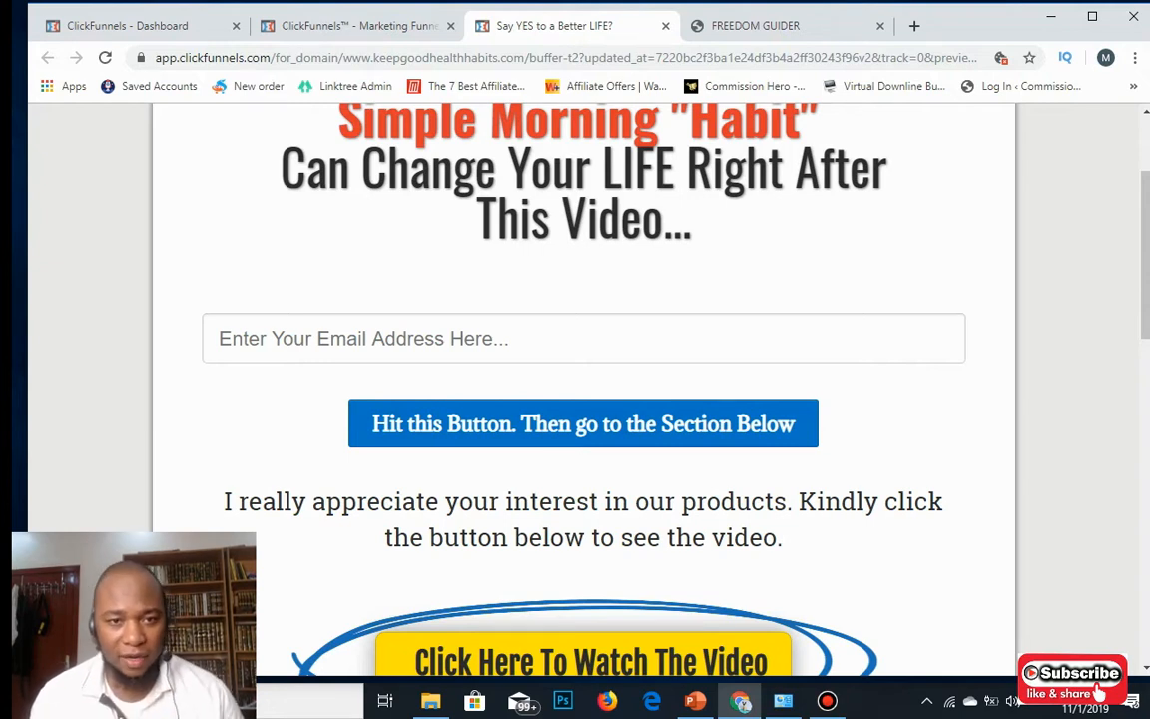
View the Buffer t2 funnel step overview, then switch to the ClickFunnels Dashboard tab.
left_click(360, 25)
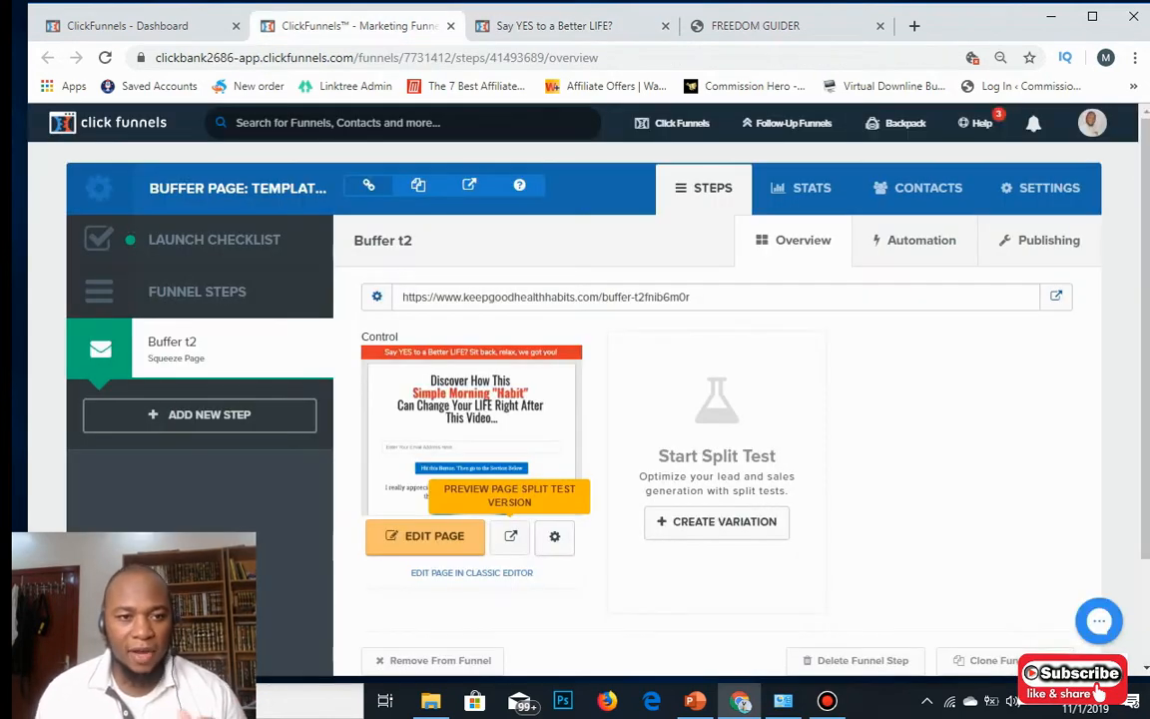
left_click(146, 25)
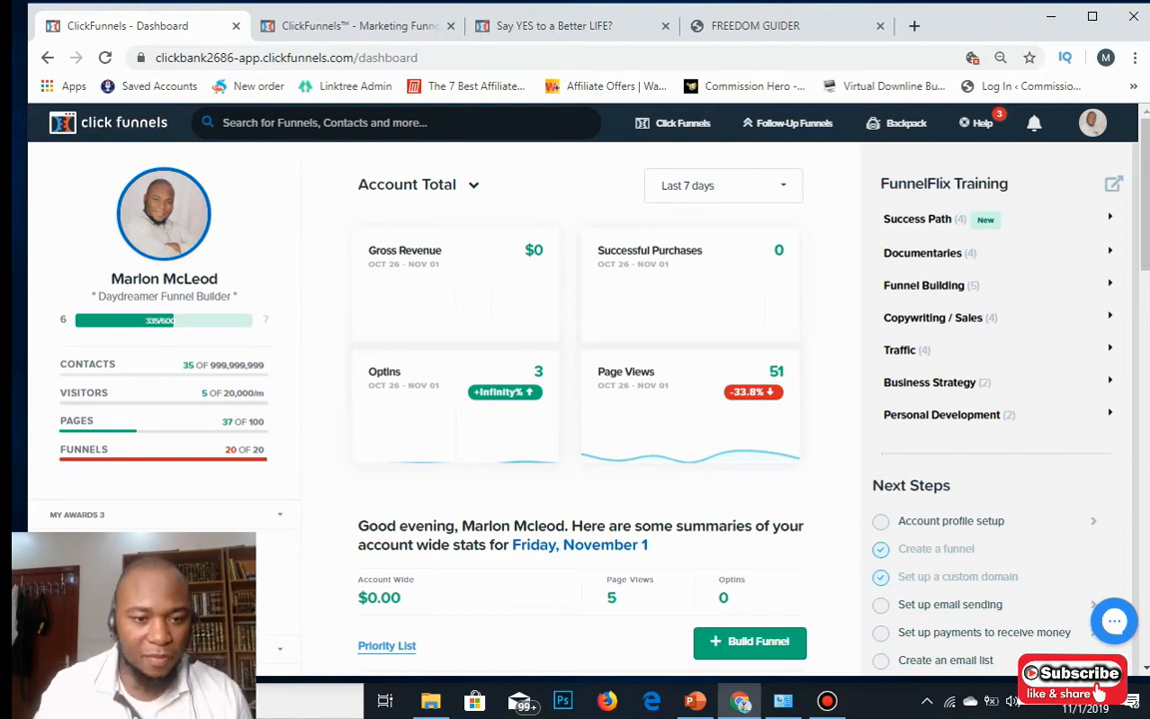
Open the Funnels list from the Click Funnels menu in the top bar.
scroll(579, 399, "down", 3)
scroll(579, 400, "up", 2)
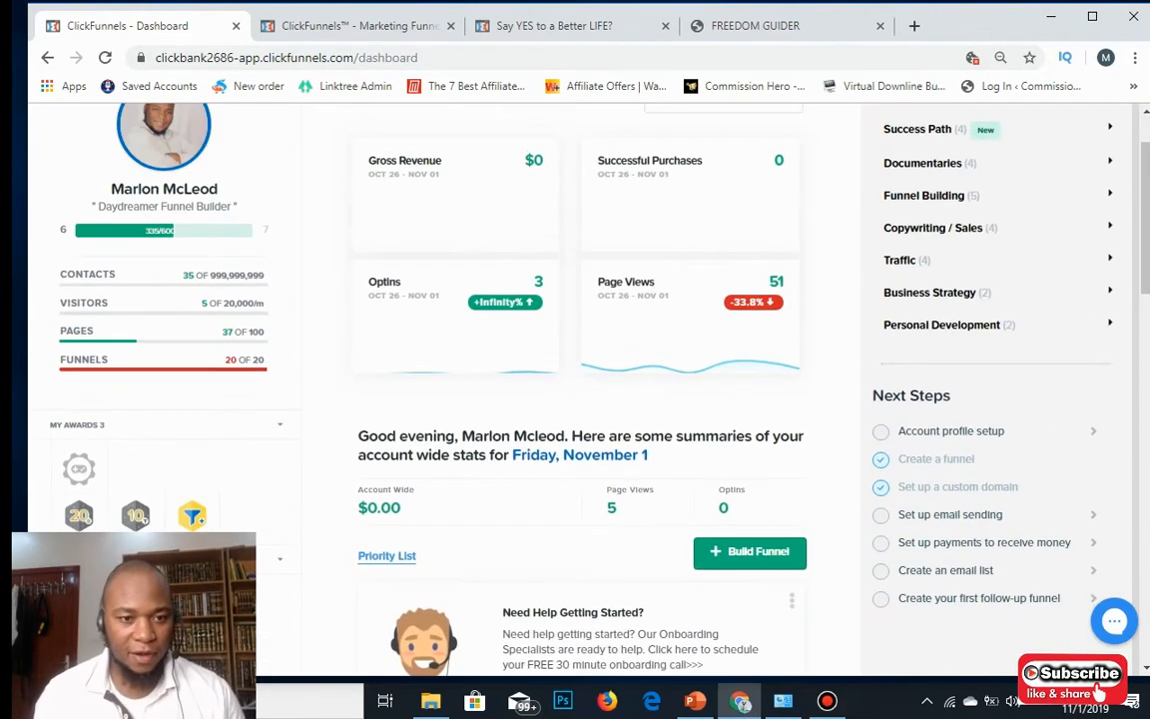
scroll(579, 400, "up", 1)
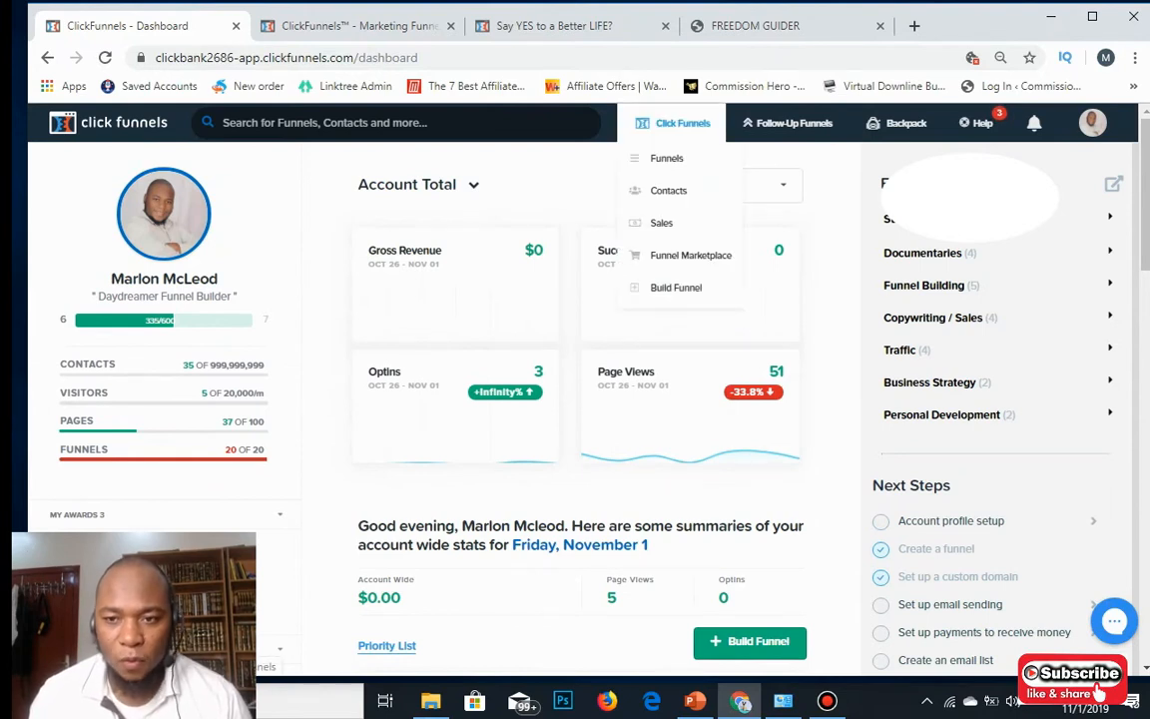
mouse_move(674, 124)
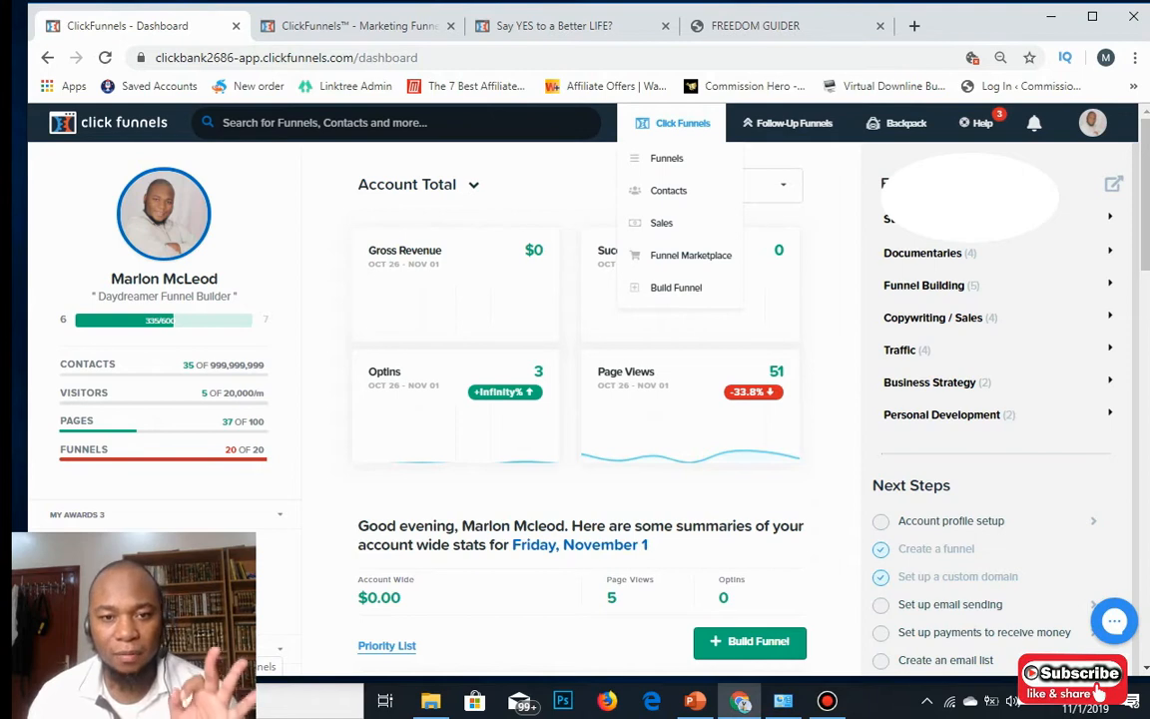
left_click(667, 159)
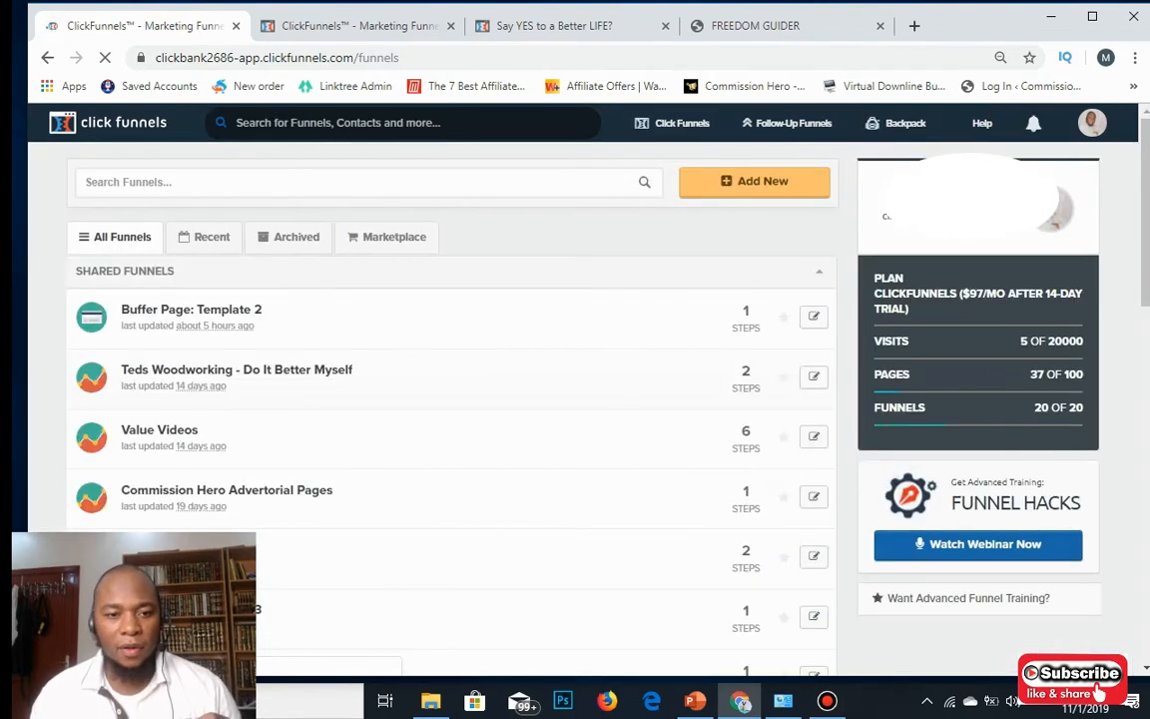
Scroll through the funnel list and start a new funnel with Add New.
scroll(449, 399, "down", 3)
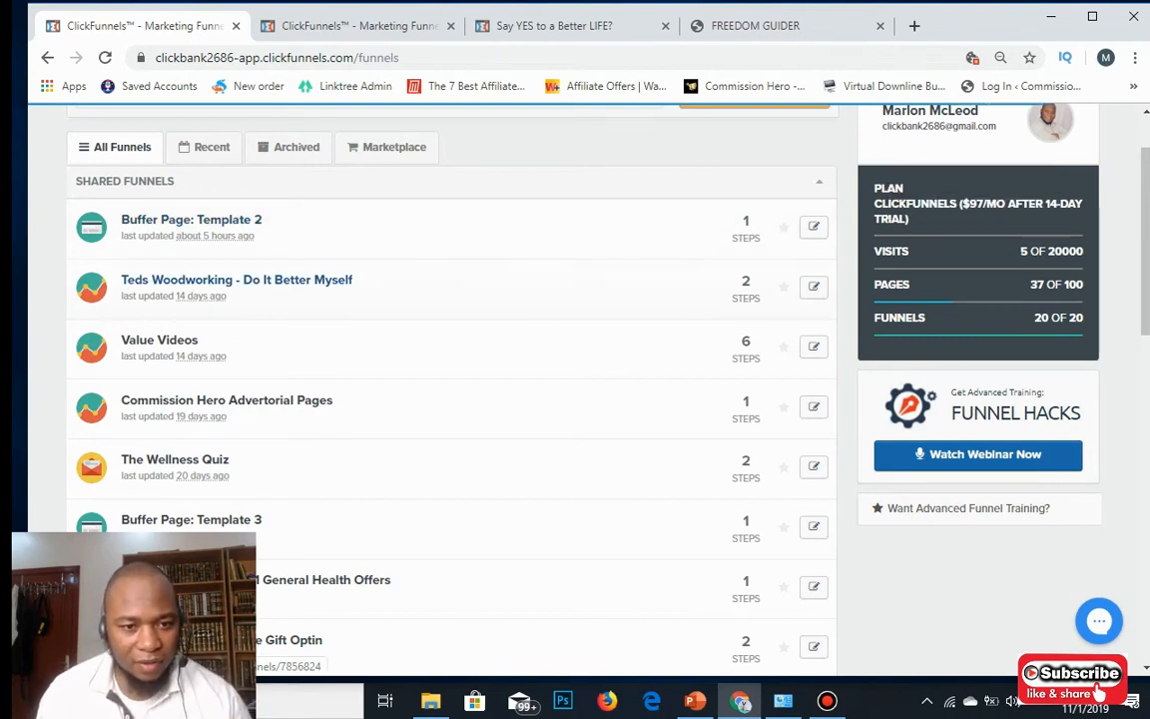
scroll(449, 399, "up", 2)
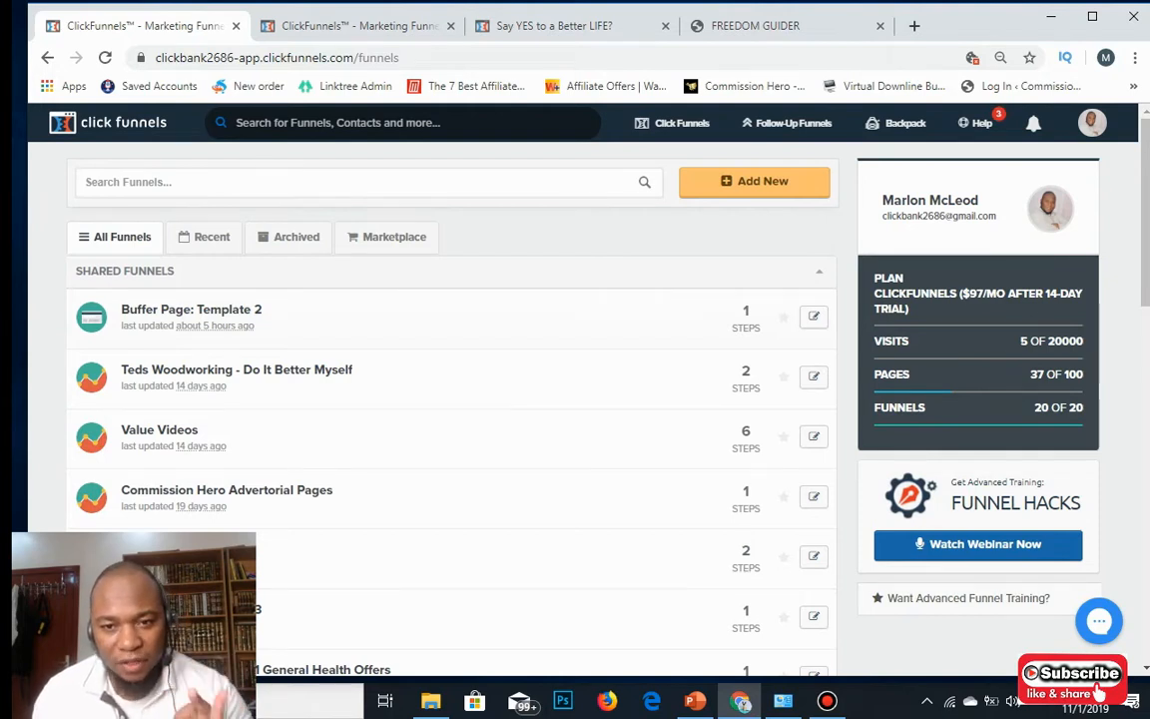
left_click(789, 183)
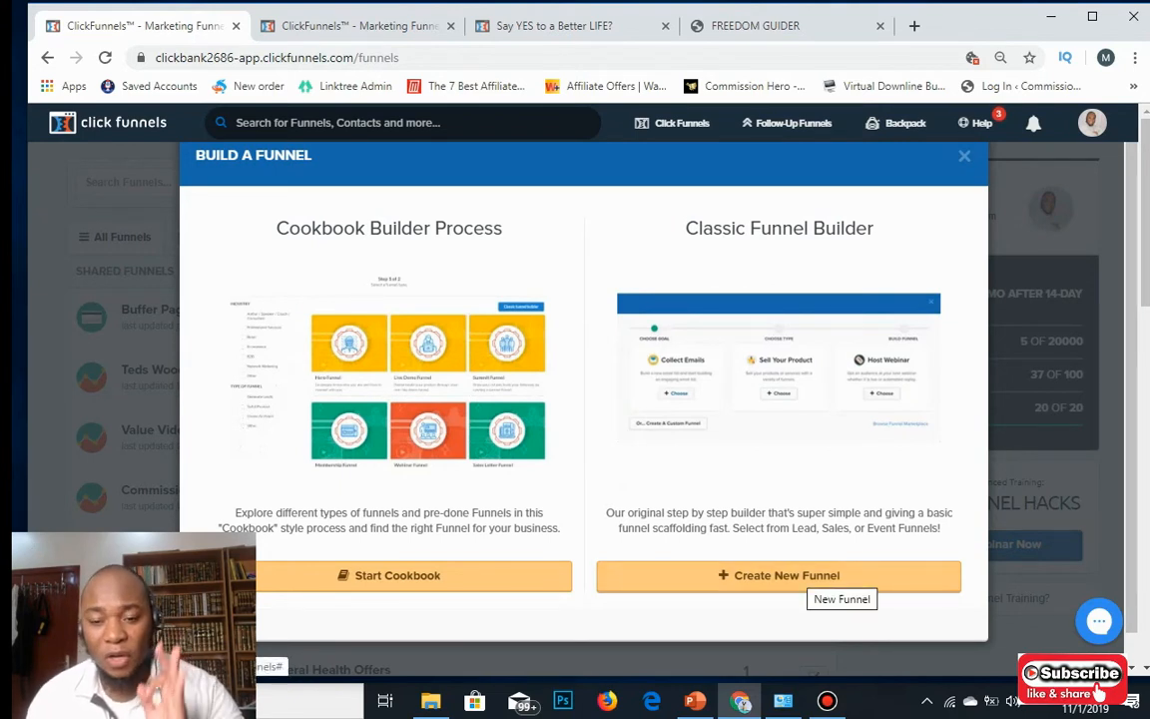
Build a Classic Collect Emails funnel named 'New Cards' with the group tag 'Cards'.
left_click(814, 577)
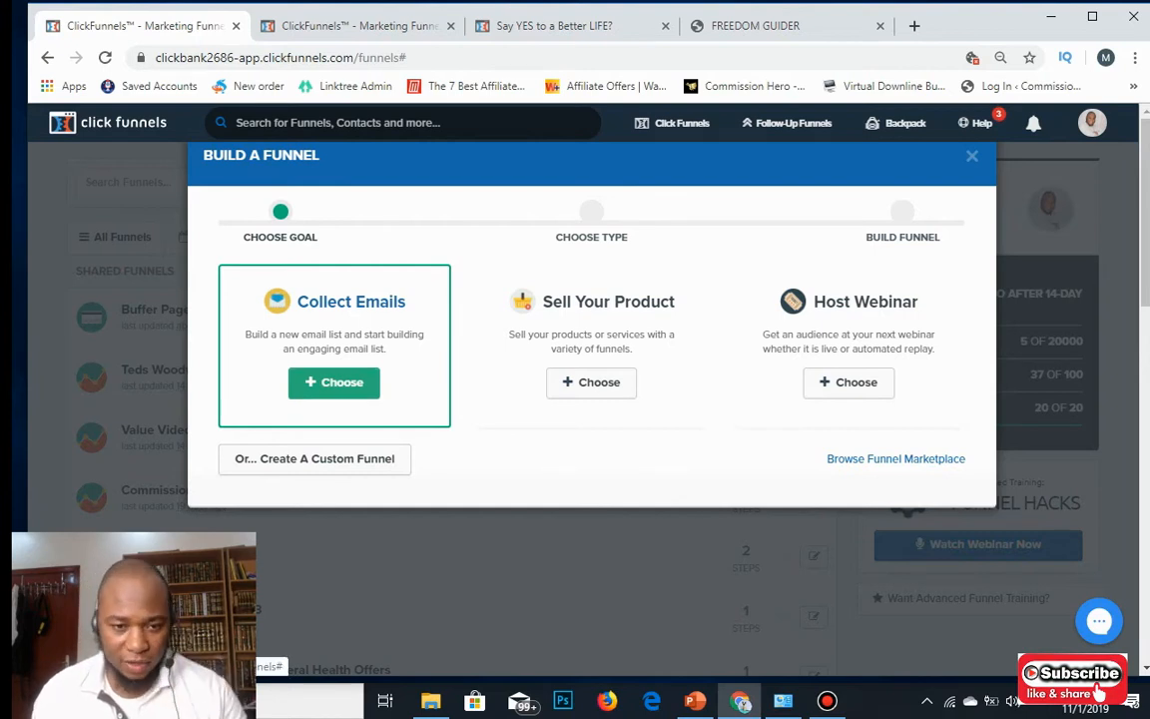
left_click(333, 382)
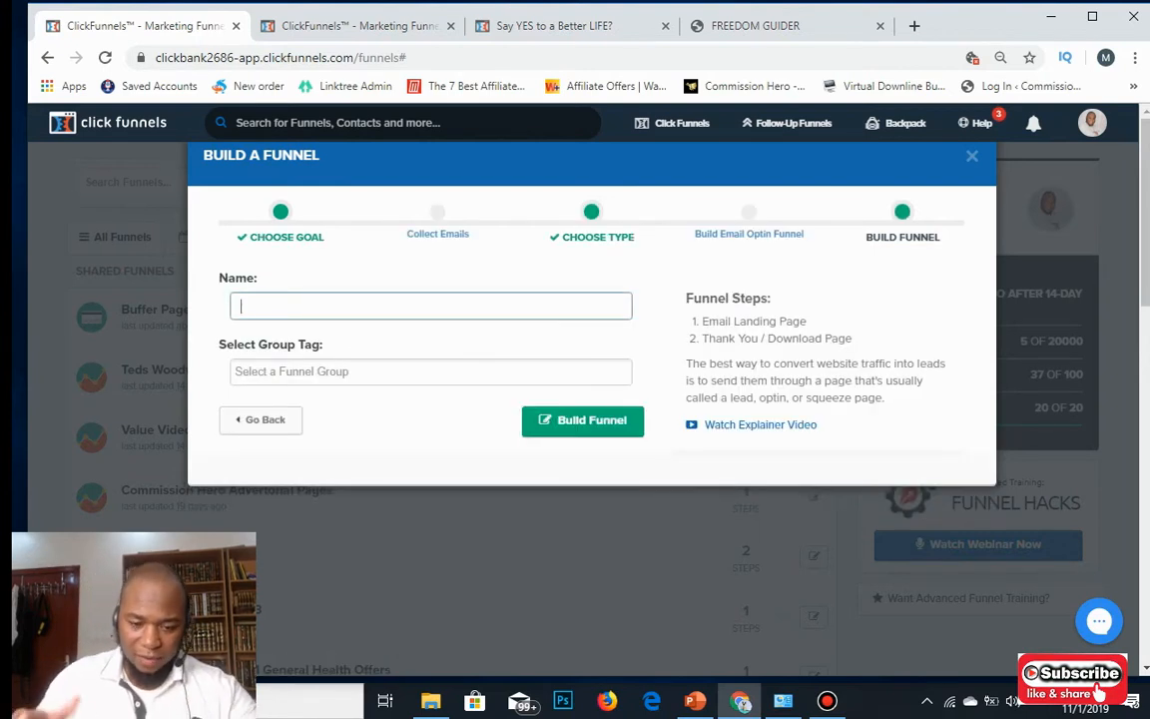
type("N")
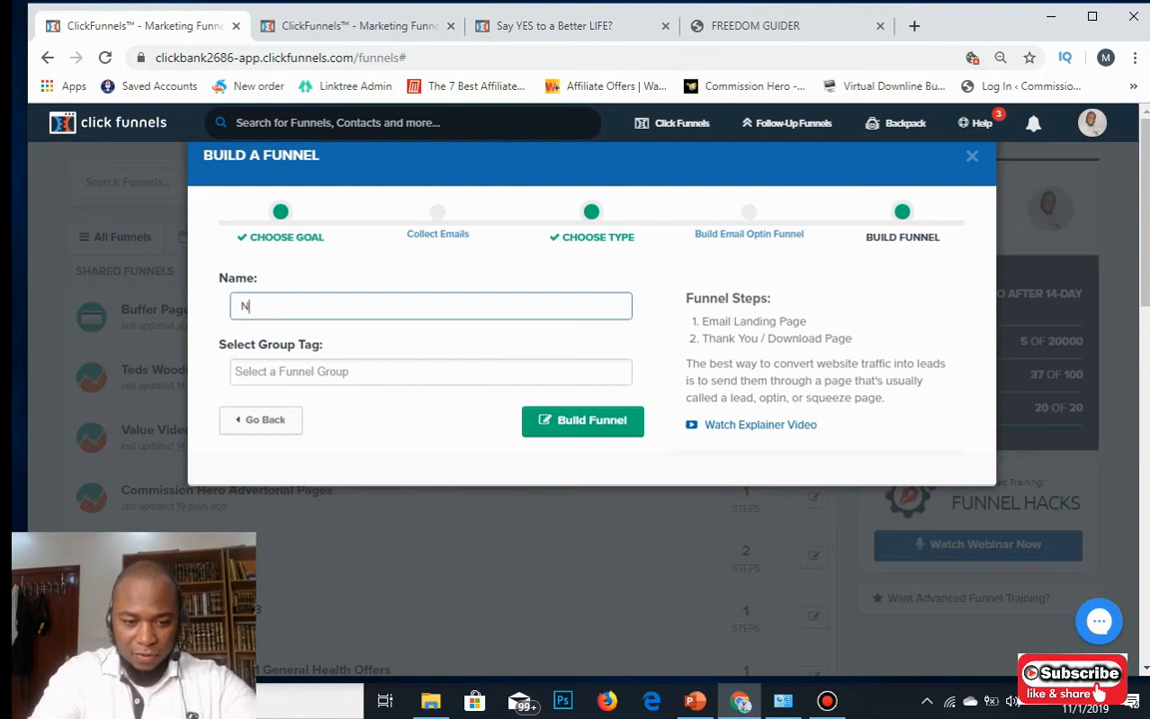
type("ew Cards")
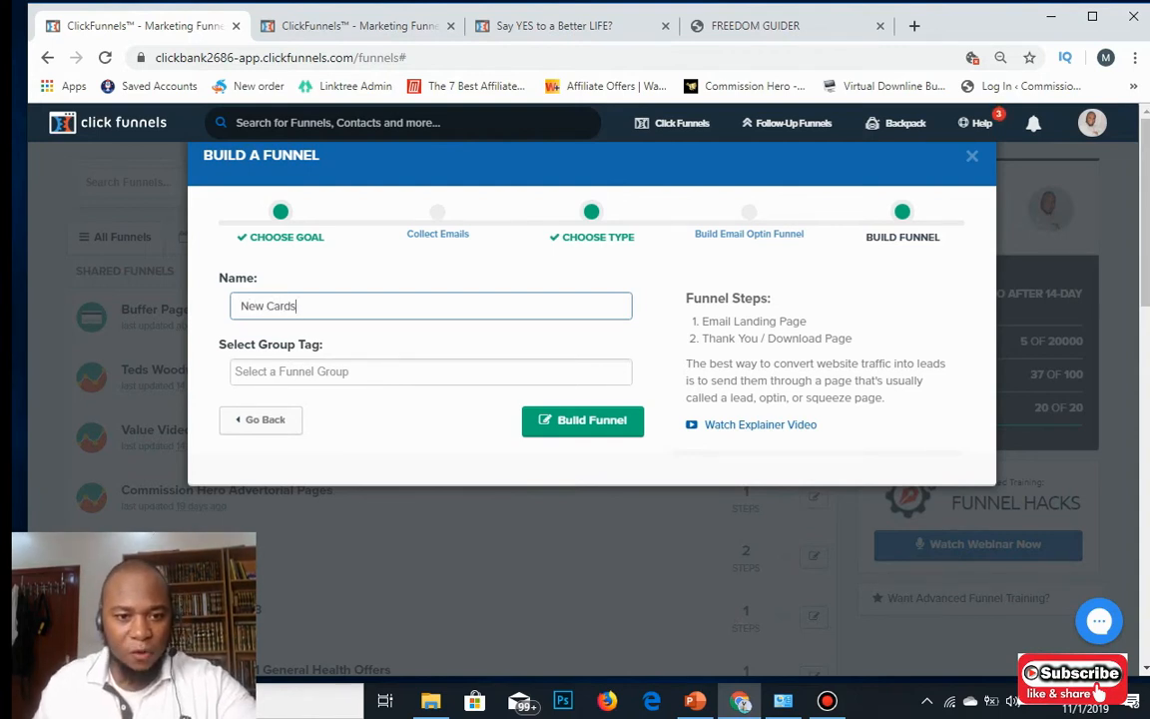
key("Tab")
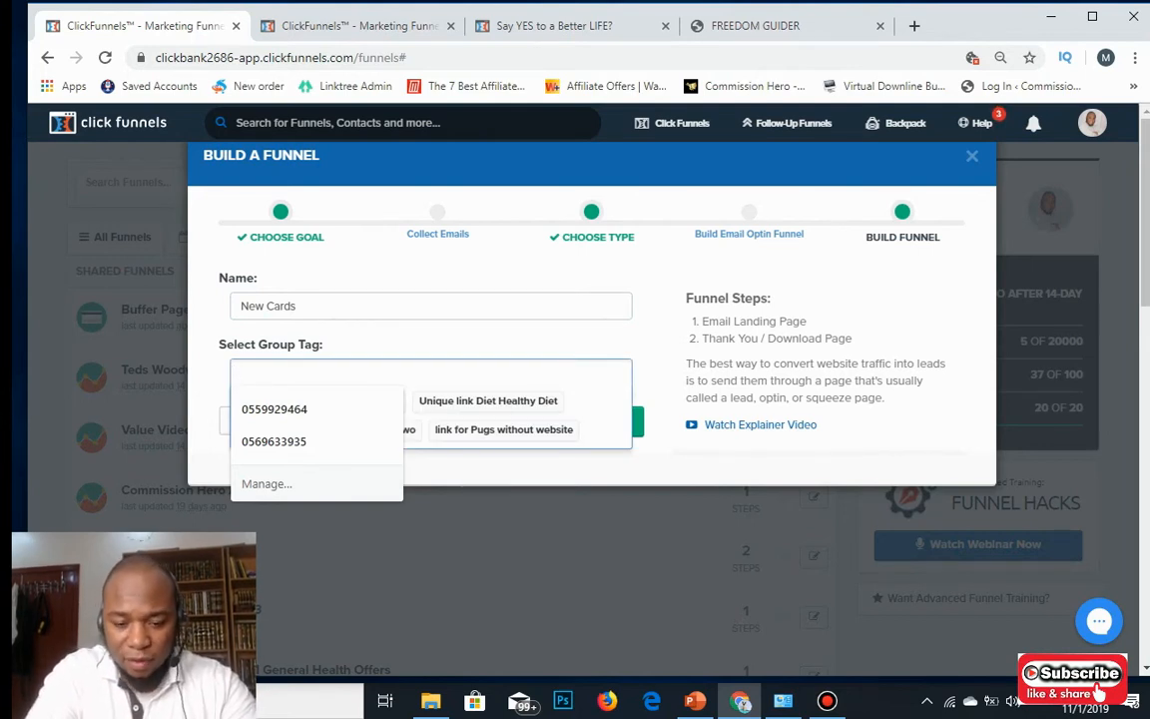
type("Cards")
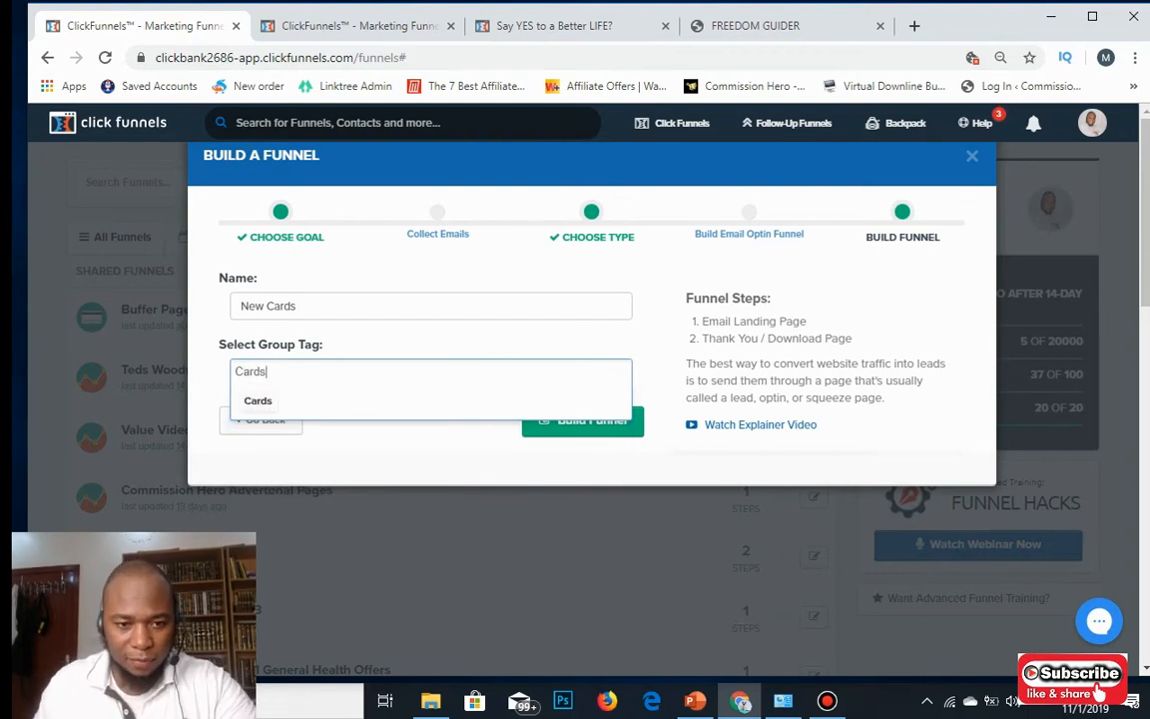
key("Return")
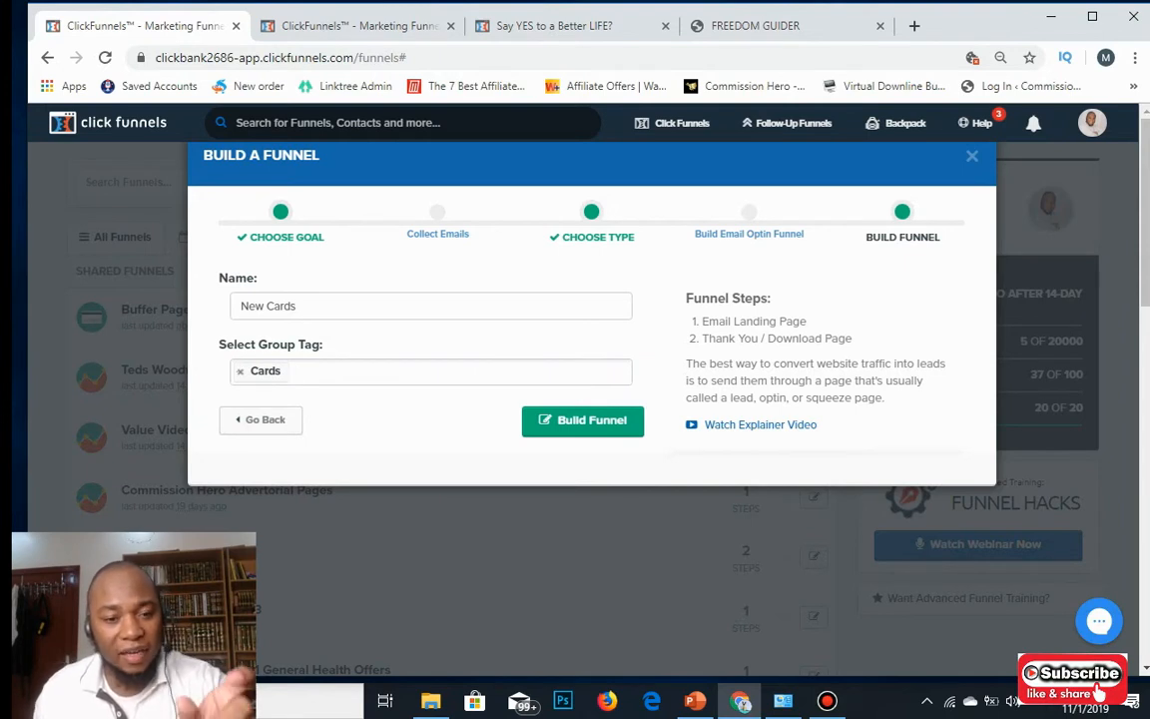
left_click(583, 421)
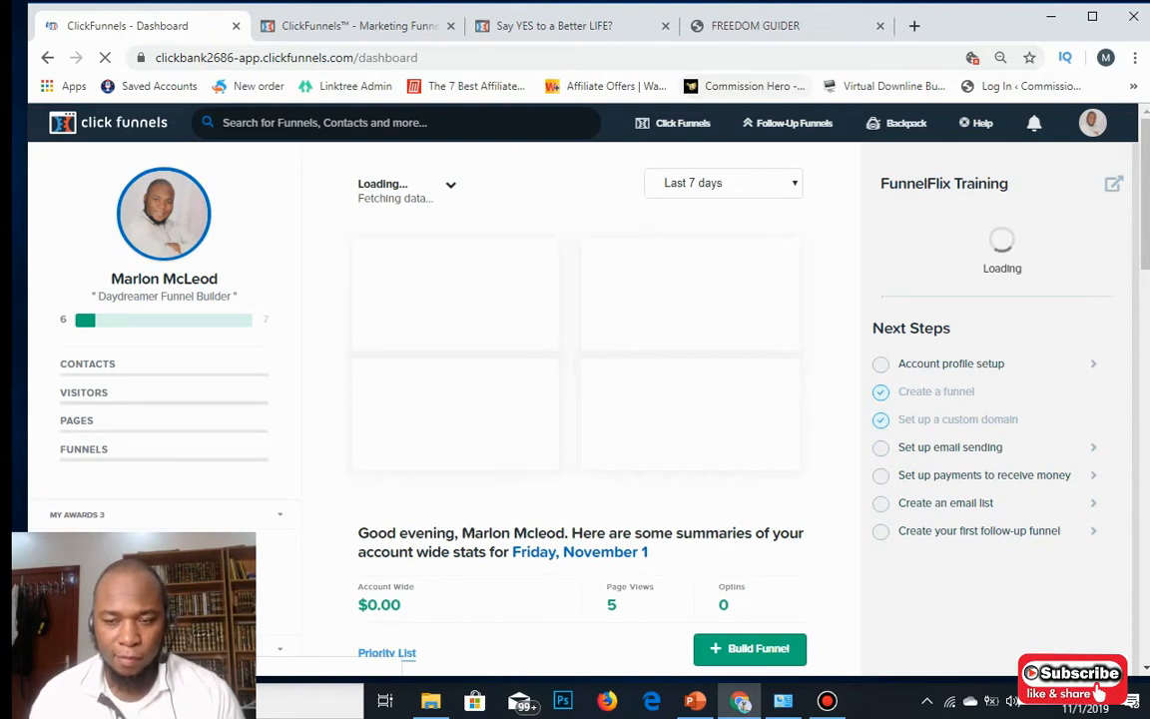
After the Over Max Funnels Limit error, go back to the Funnels list.
mouse_move(674, 124)
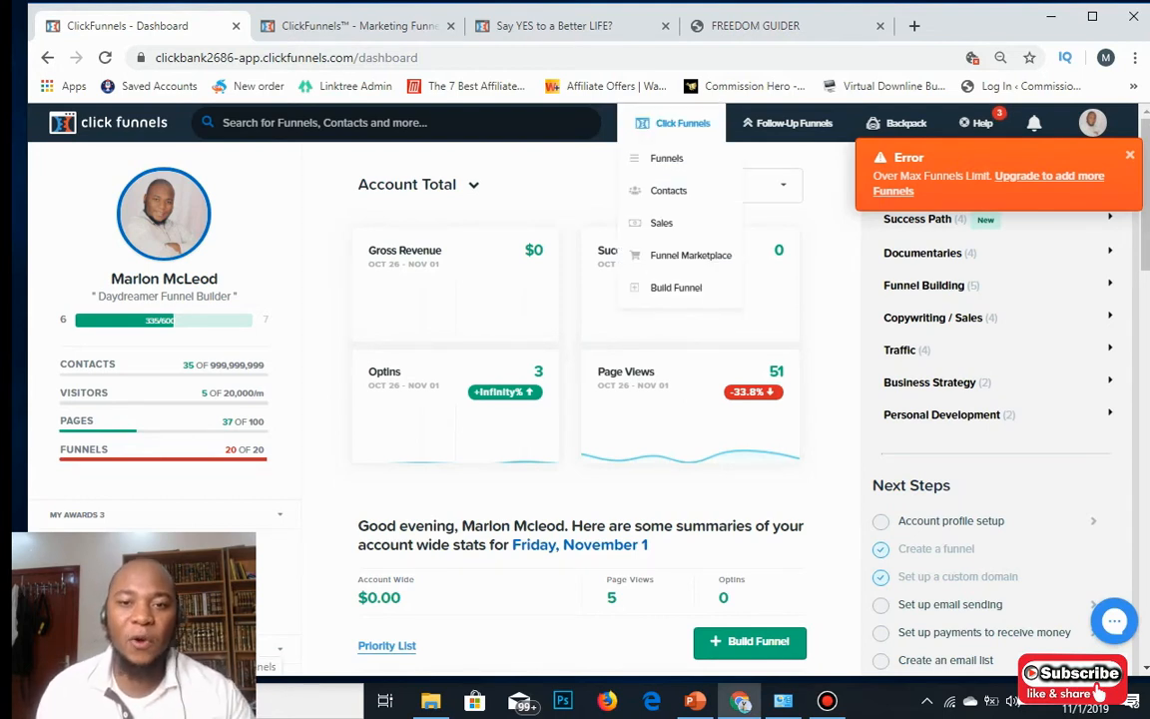
left_click(667, 158)
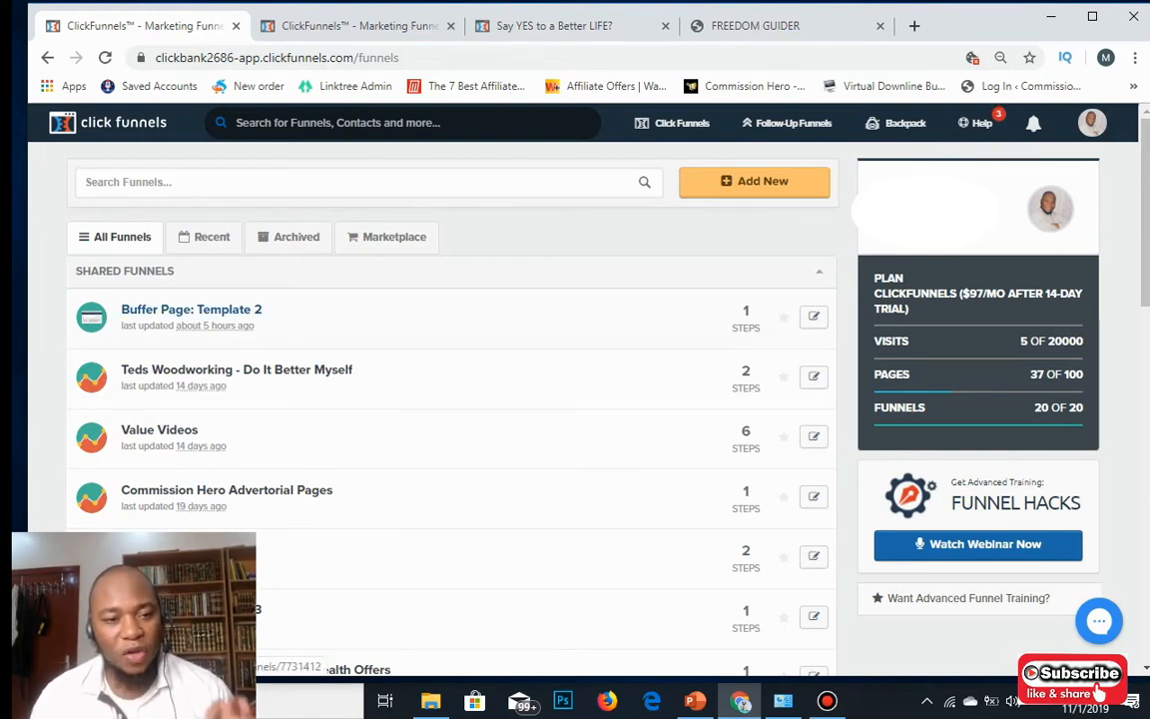
Copy the keepgoodhealthhabits.com domain from the Buffer Page: Template 2 step URL into a new tab.
left_click(191, 309)
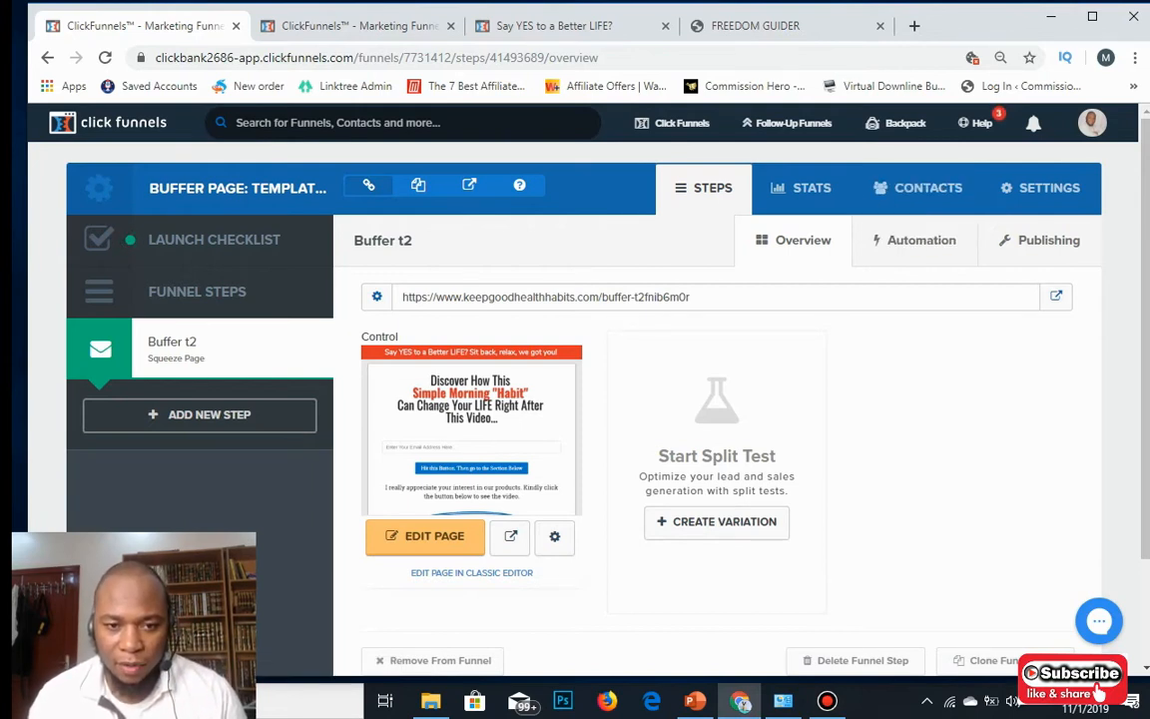
left_click_drag(402, 297, 599, 297)
right_click(771, 301)
left_click(791, 308)
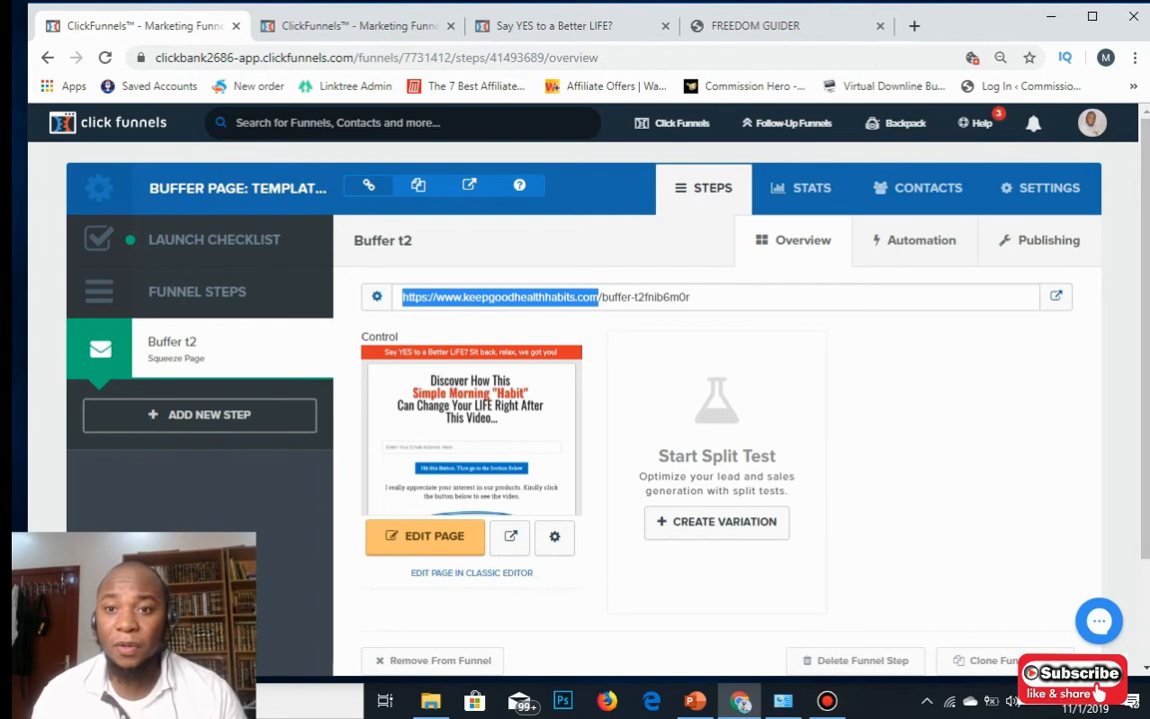
left_click(756, 25)
left_click(832, 25)
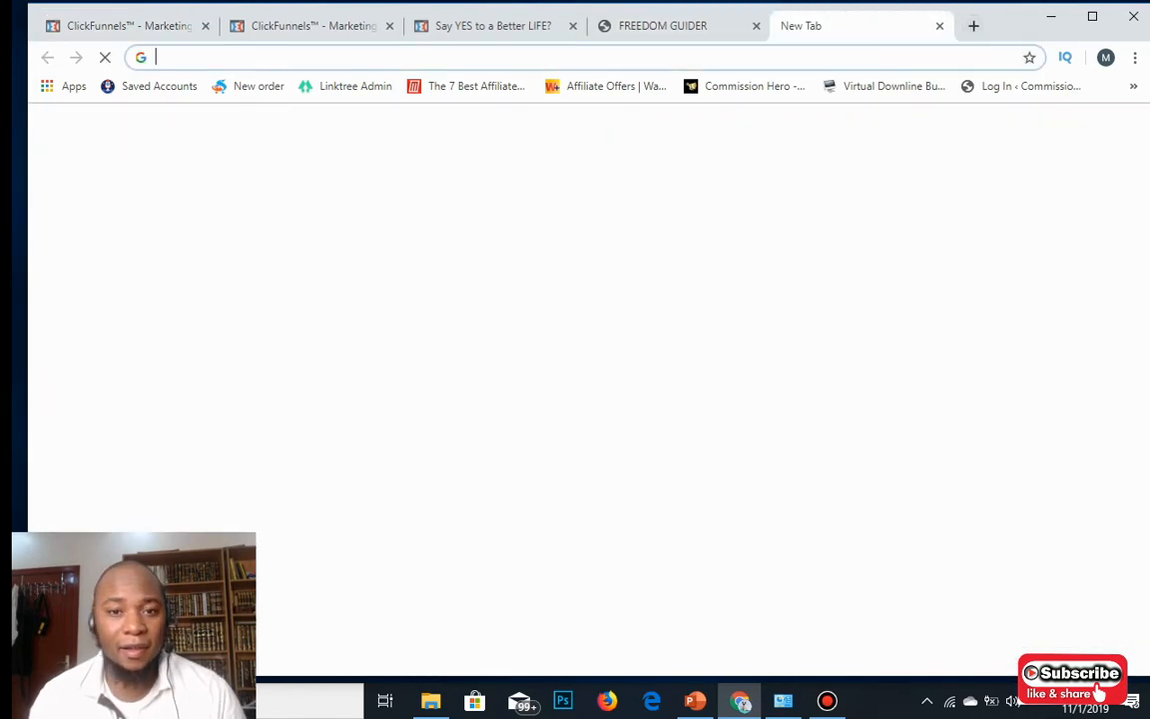
Load the live opt-in page by pasting the keepgoodhealthhabits.com domain as the address.
right_click(654, 54)
left_click(689, 175)
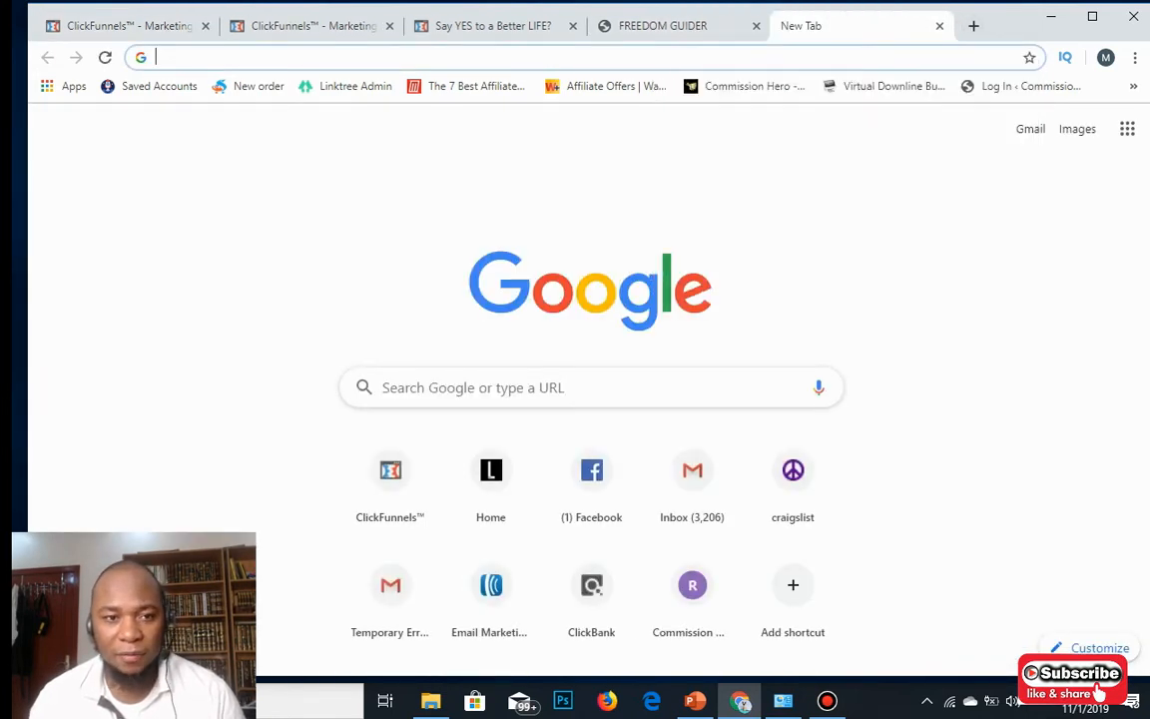
key("Return")
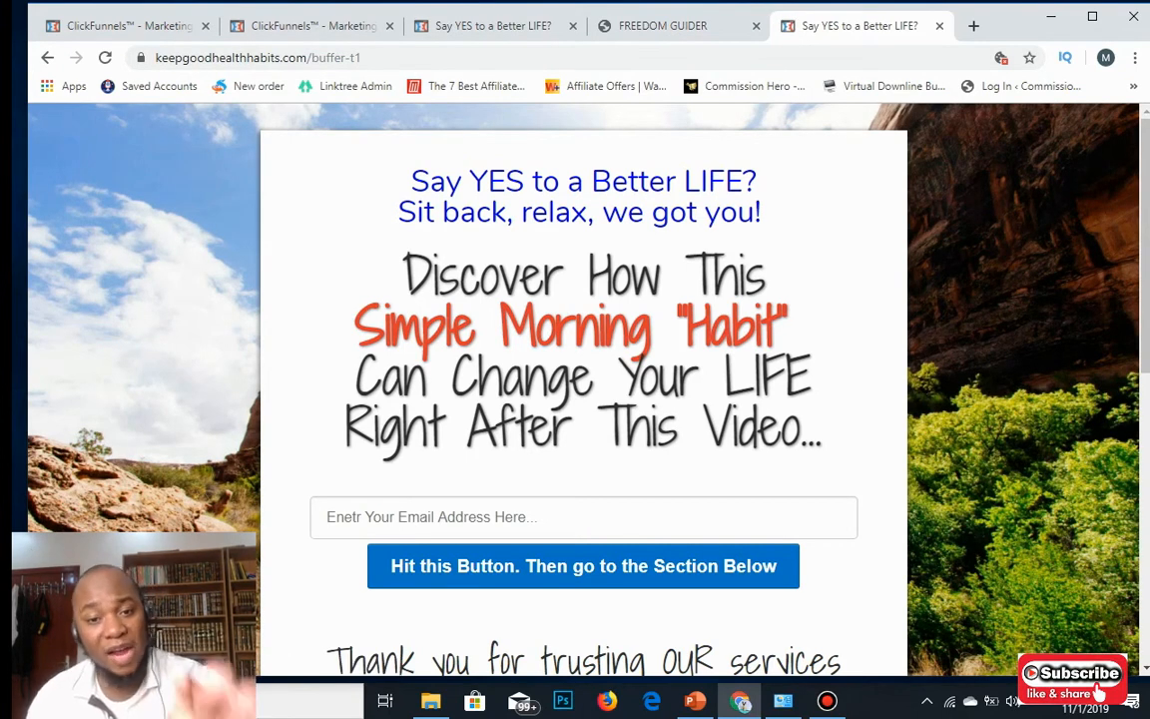
Test the Click Here To Watch The Video button, then close the Flat Belly Fix page.
scroll(583, 390, "down", 2)
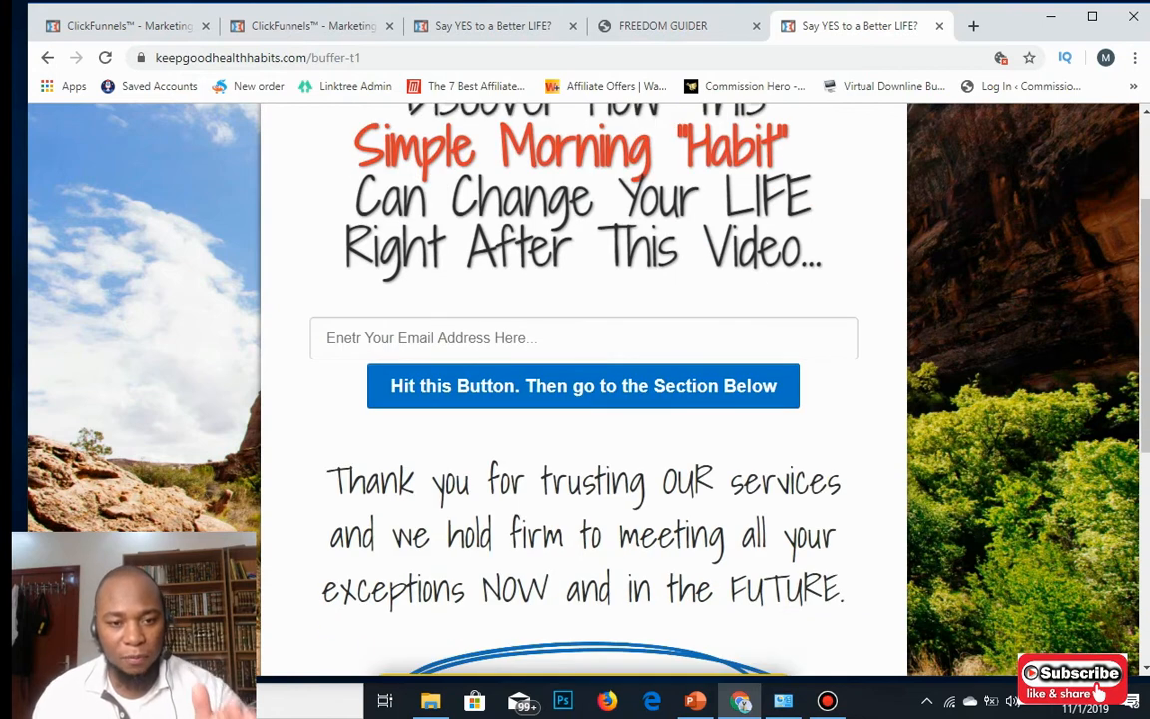
scroll(583, 390, "down", 5)
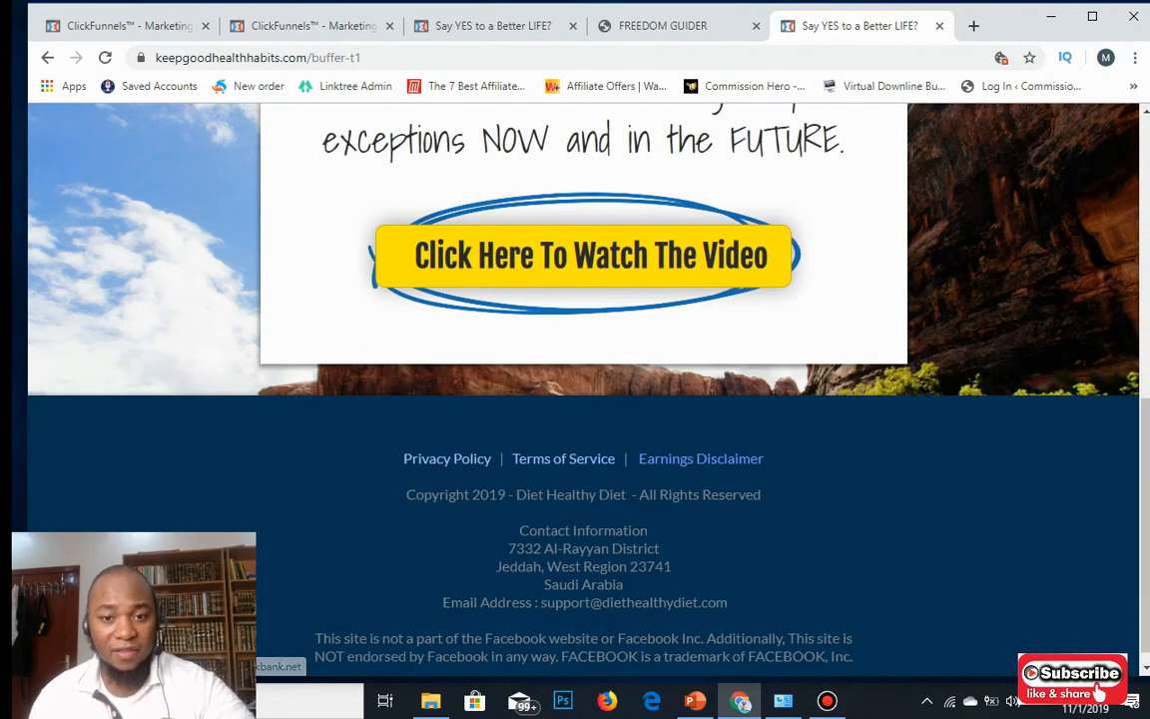
scroll(583, 389, "up", 2)
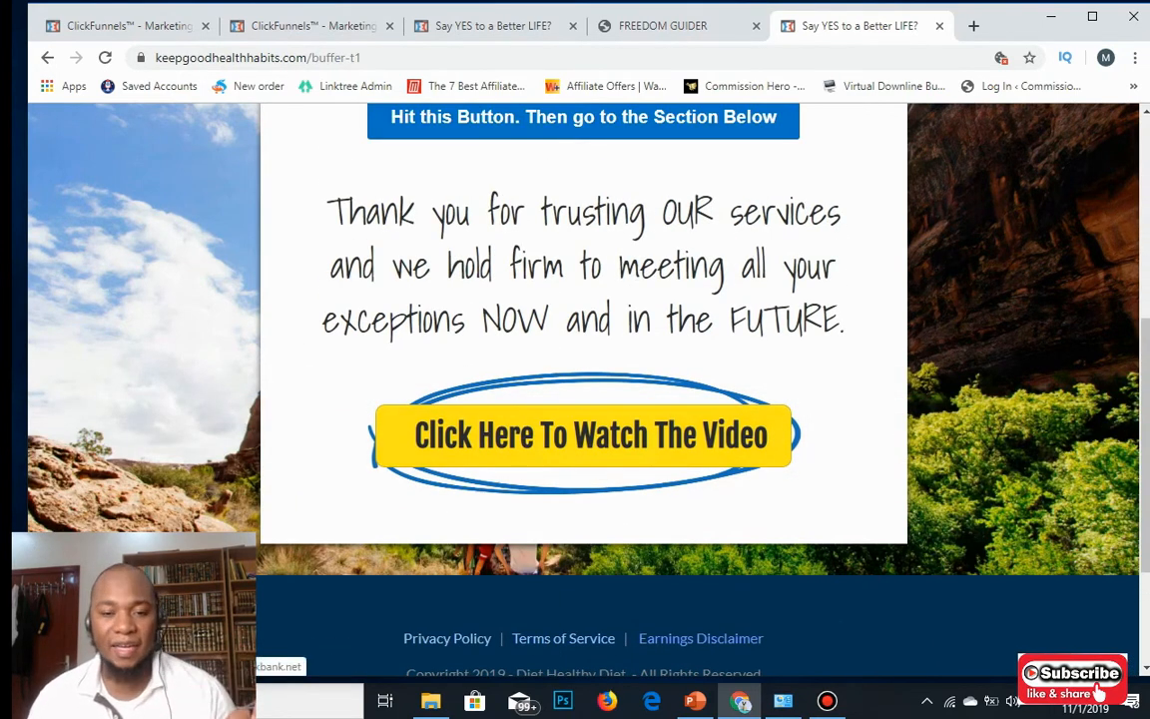
left_click(583, 435)
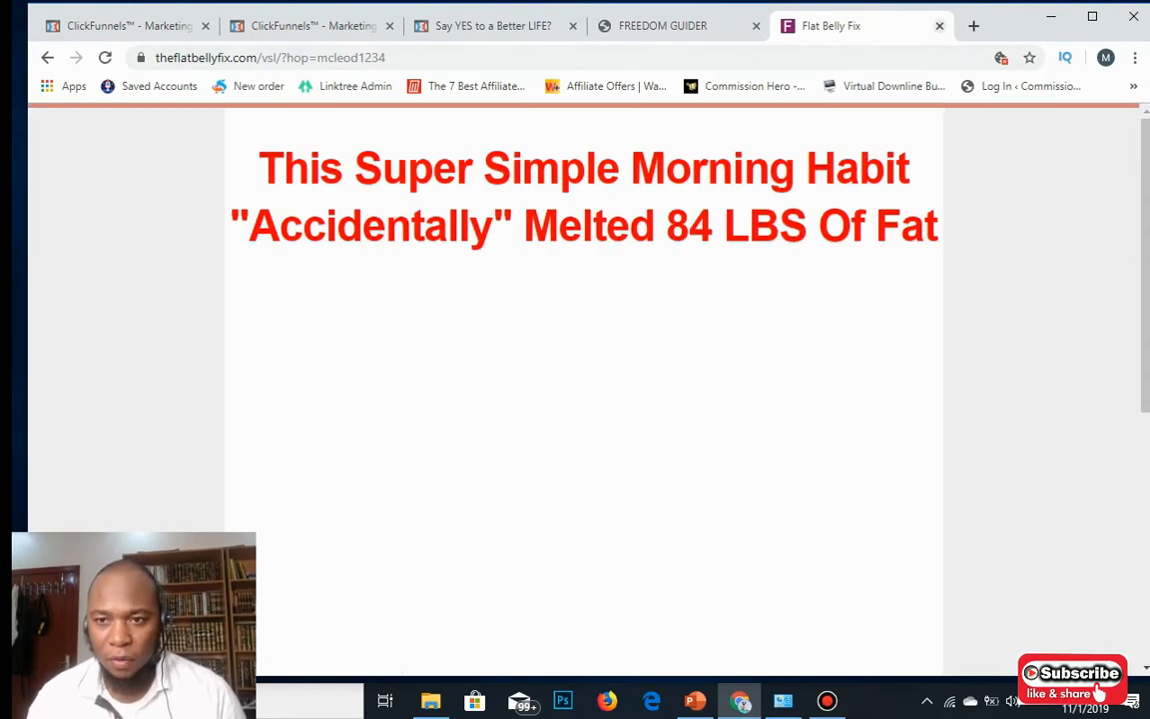
key("ctrl+w")
Return to the funnel tab and launch the editor for the Buffer t2 opt-in page.
left_click(354, 26)
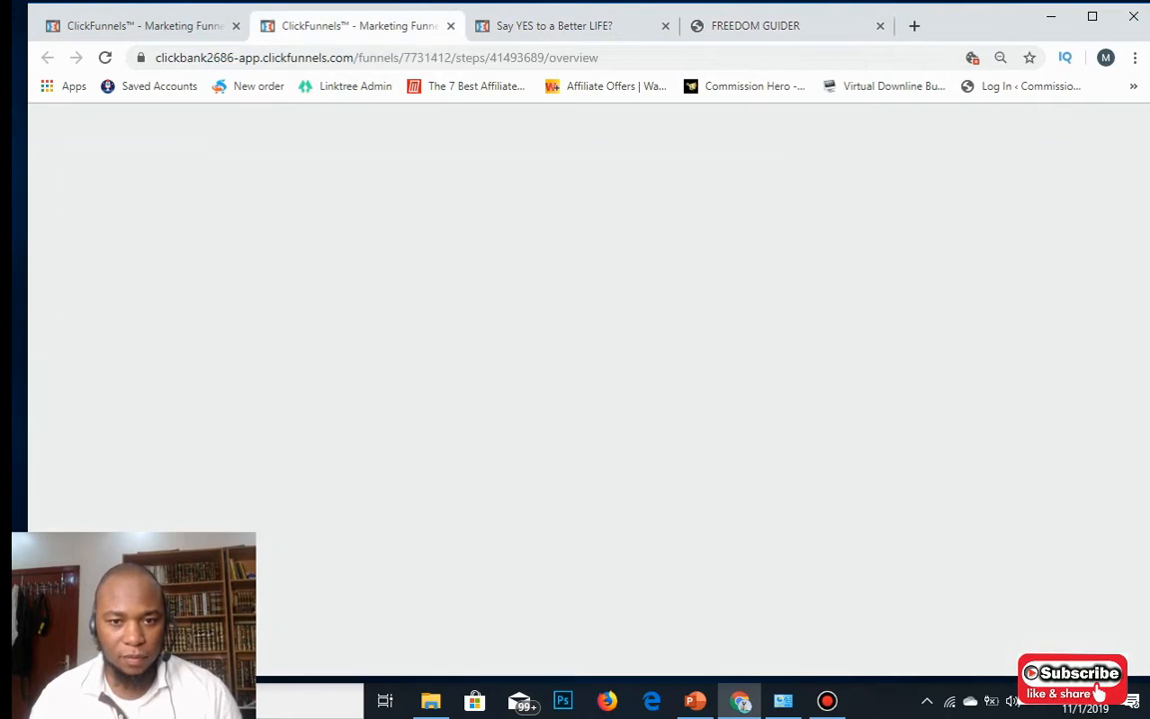
scroll(579, 350, "down", 2)
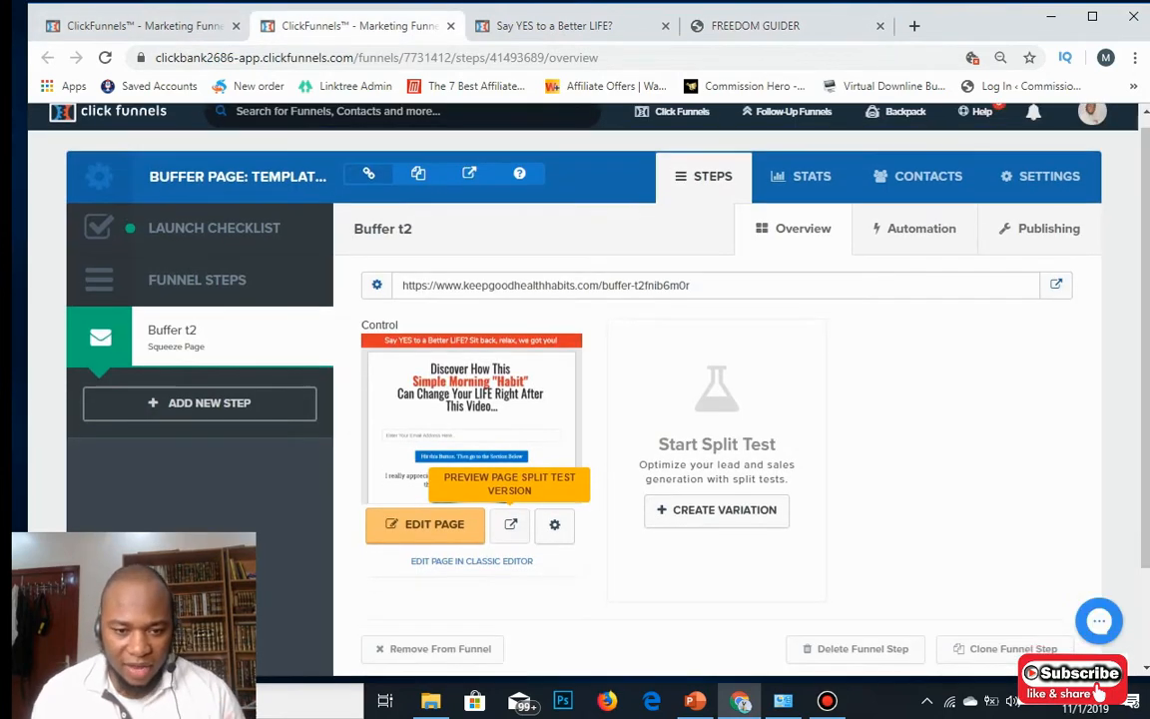
left_click(426, 404)
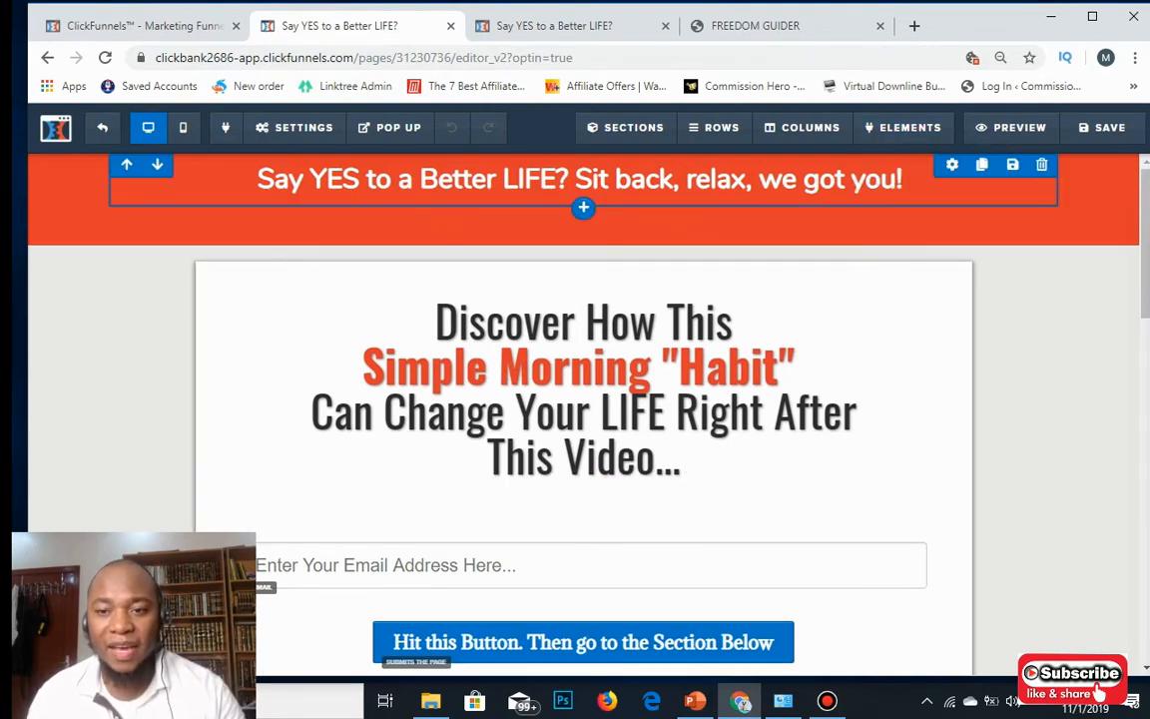
Open the email form's 1 COLUMN ROW settings, showing top margin 20 and width 100%.
left_click(259, 180)
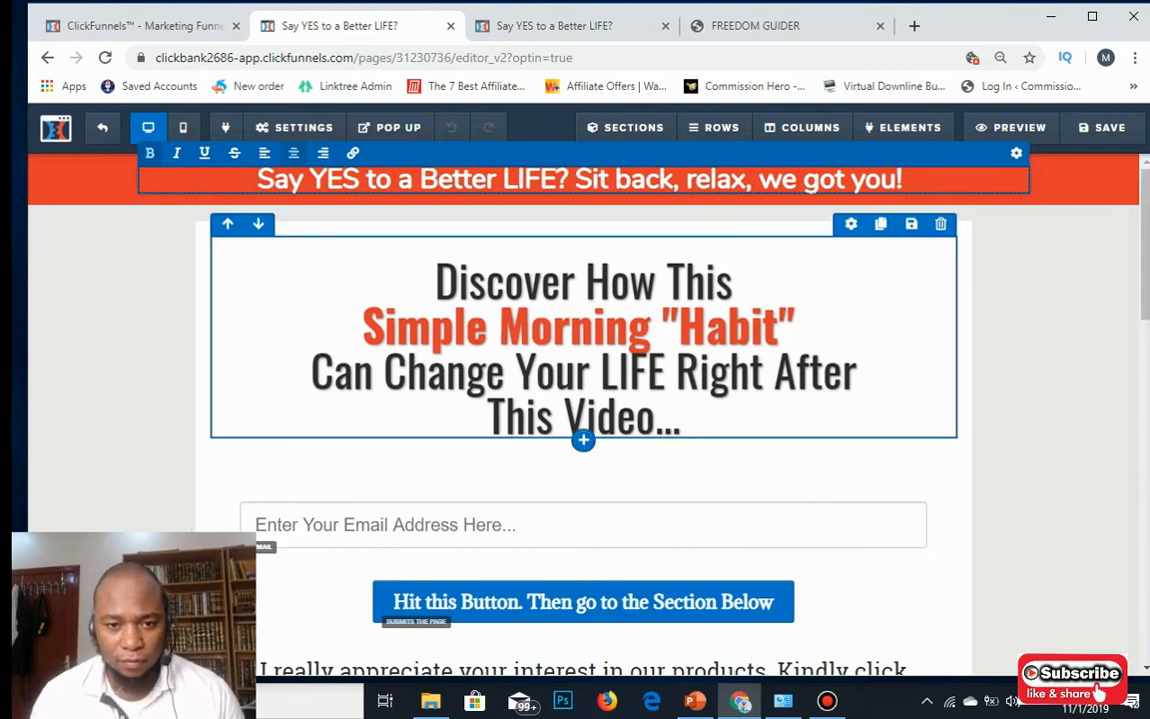
scroll(583, 399, "down", 3)
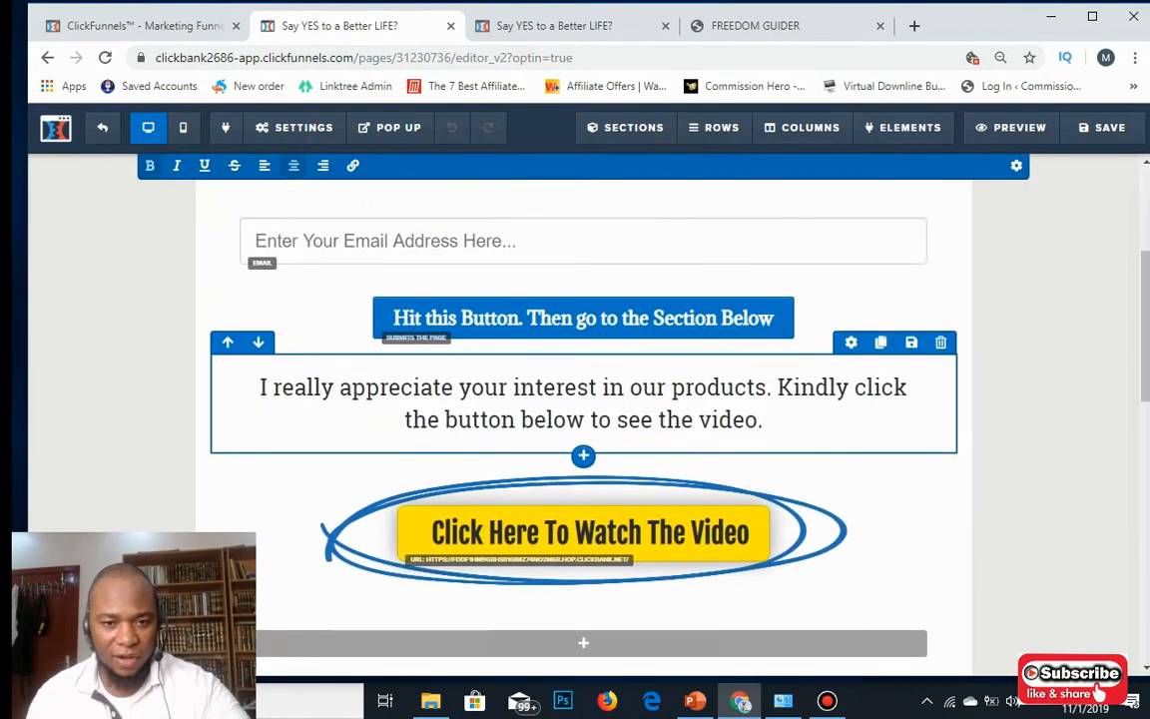
scroll(583, 399, "up", 3)
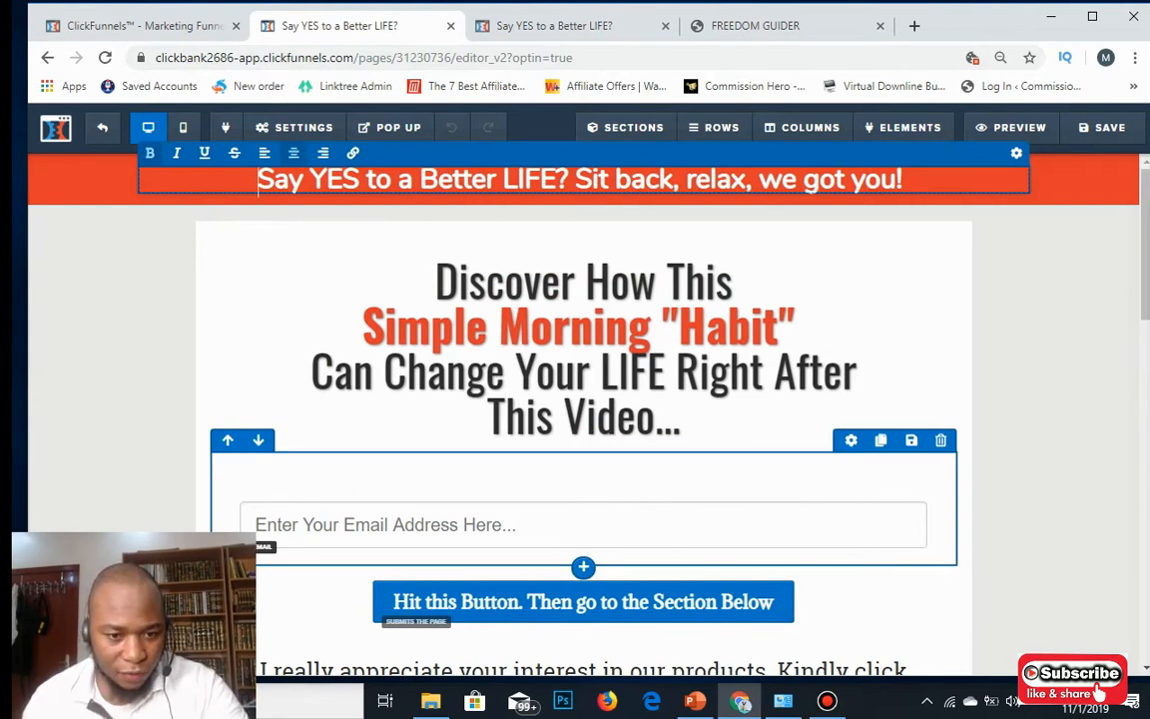
left_click(583, 525)
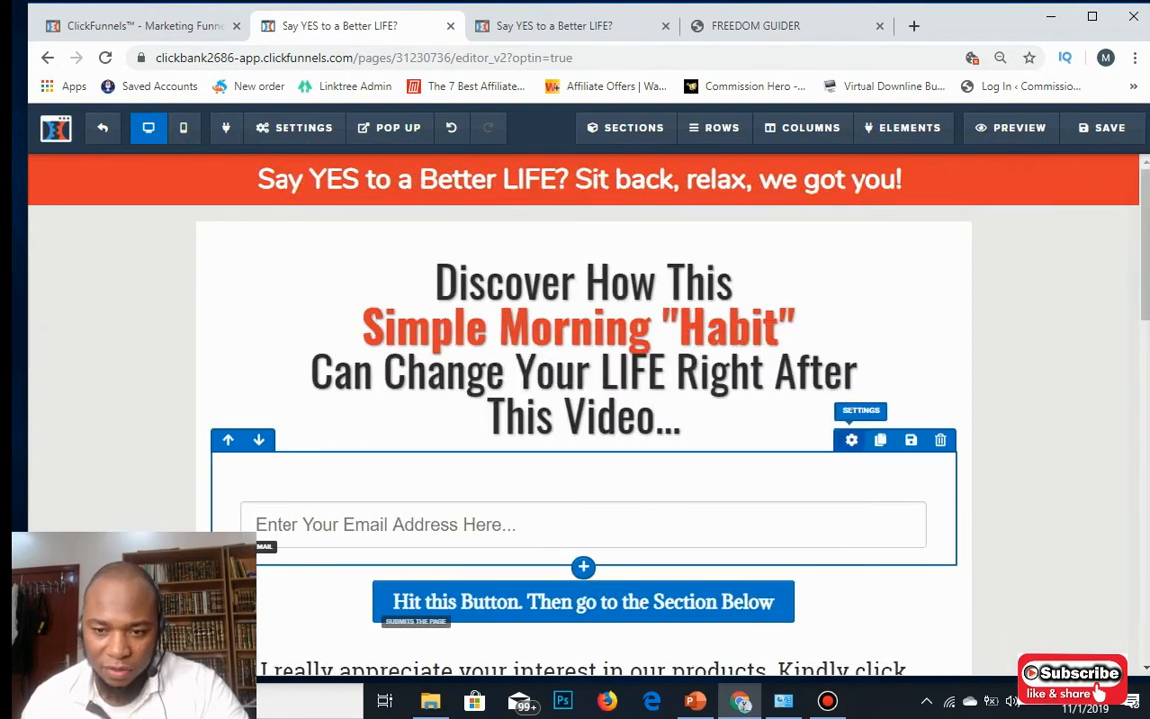
left_click(851, 440)
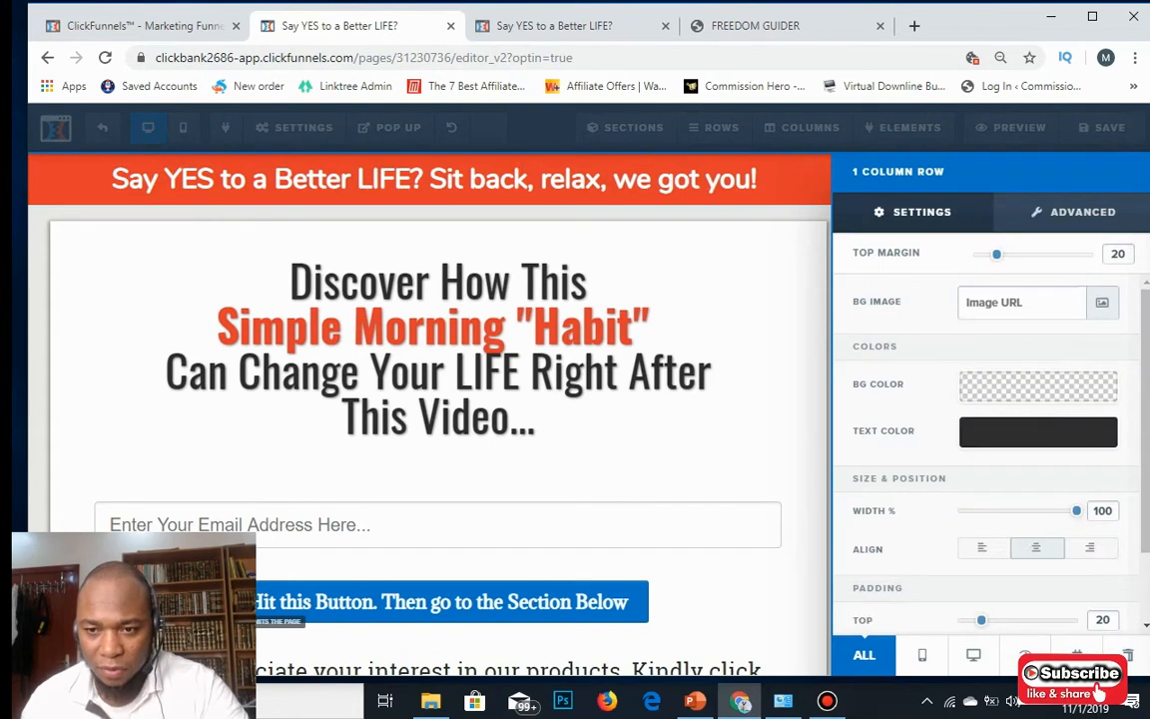
Set the email row's top margin to 0 and open the Hit this Button submit button's settings.
mouse_move(997, 254)
left_mouse_down()
mouse_move(1055, 254)
mouse_move(973, 253)
left_mouse_up()
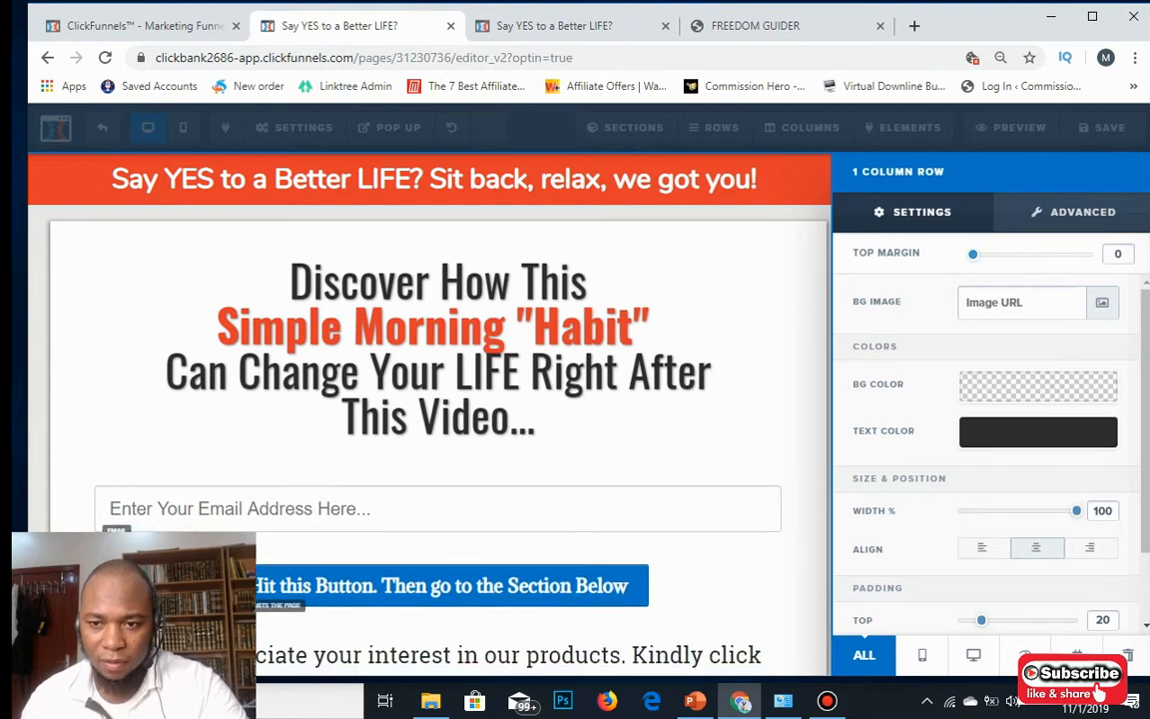
left_click(759, 309)
scroll(583, 399, "down", 4)
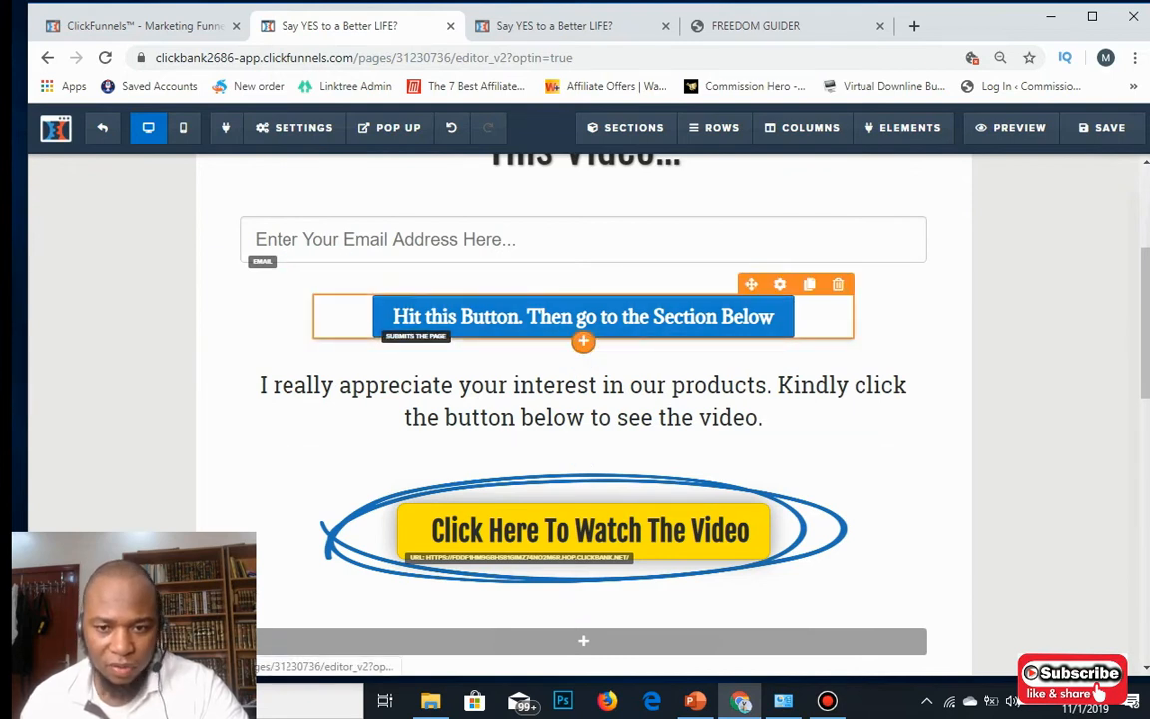
left_click(583, 315)
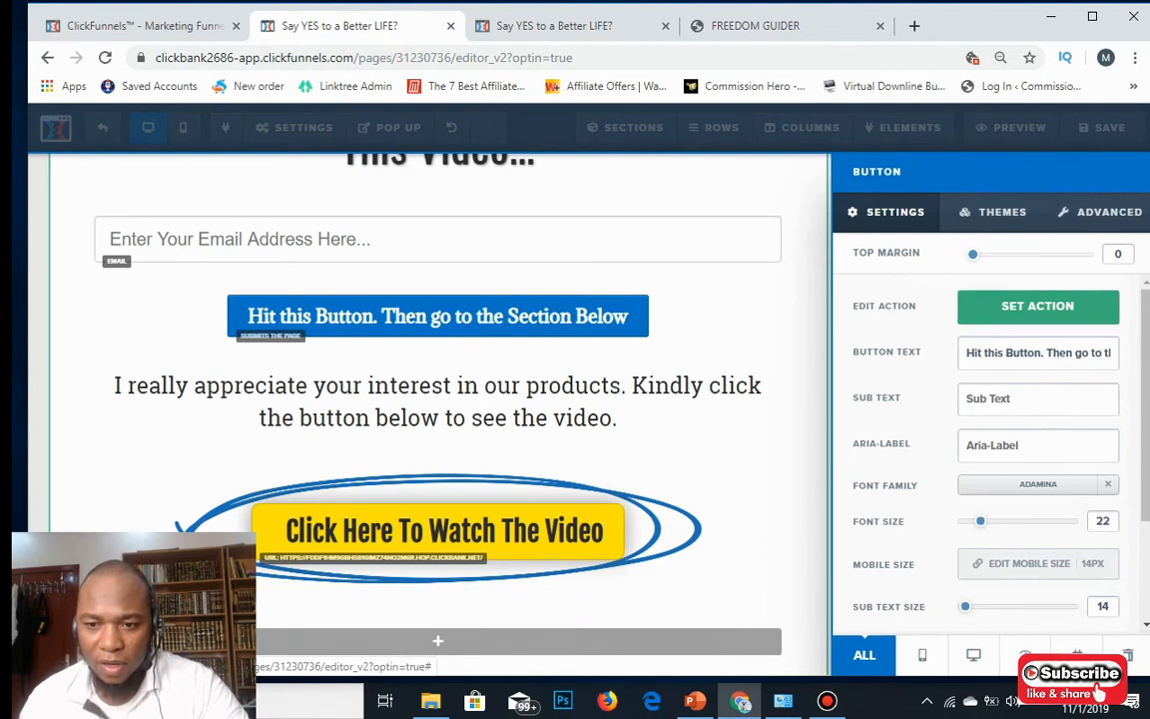
Verify the button's action is Submit Order / Submit Form, then close the Button panel.
left_click(1037, 306)
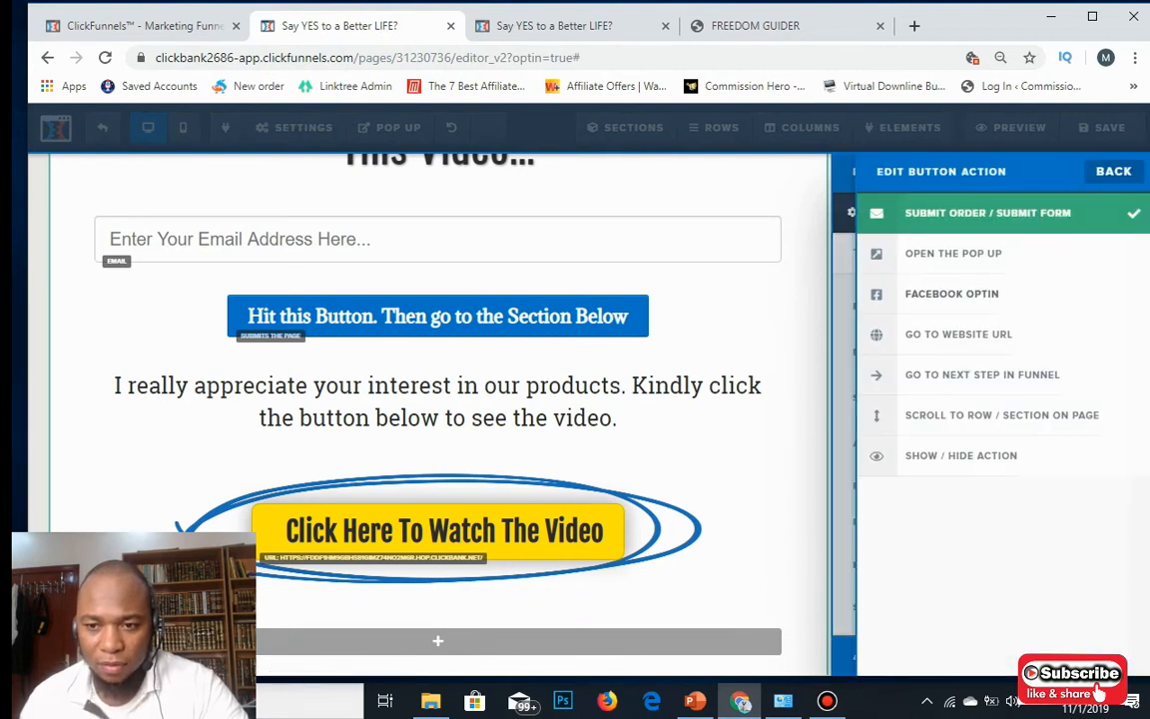
left_click(725, 329)
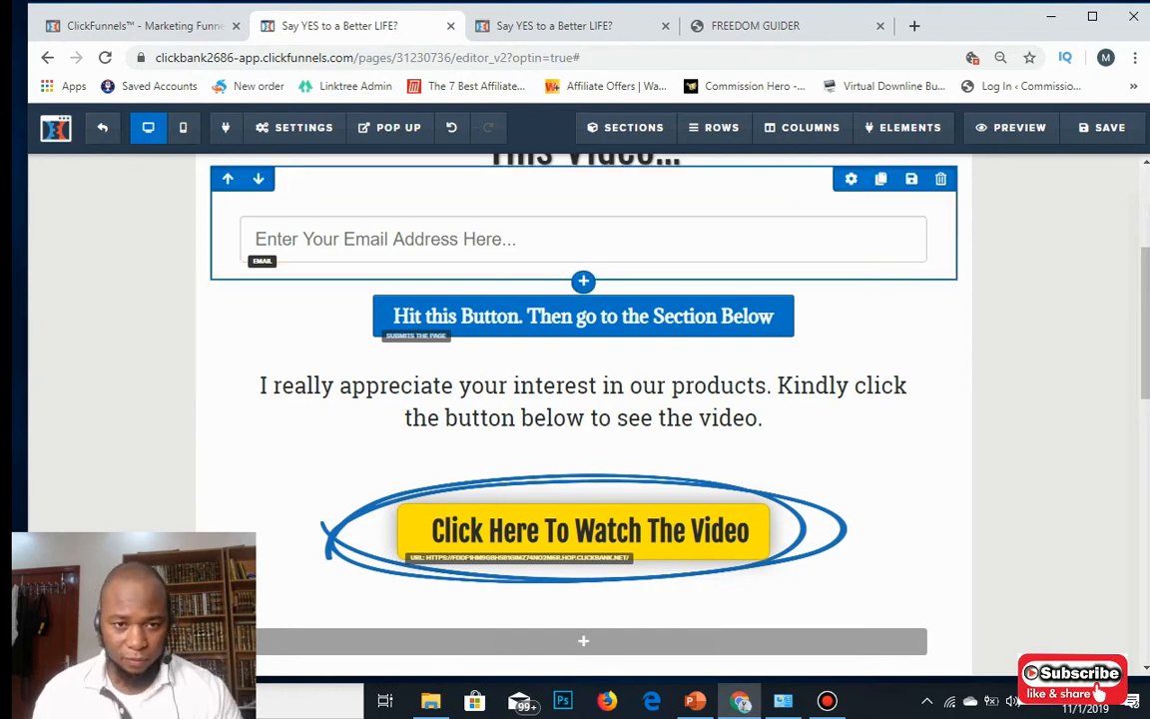
mouse_move(296, 127)
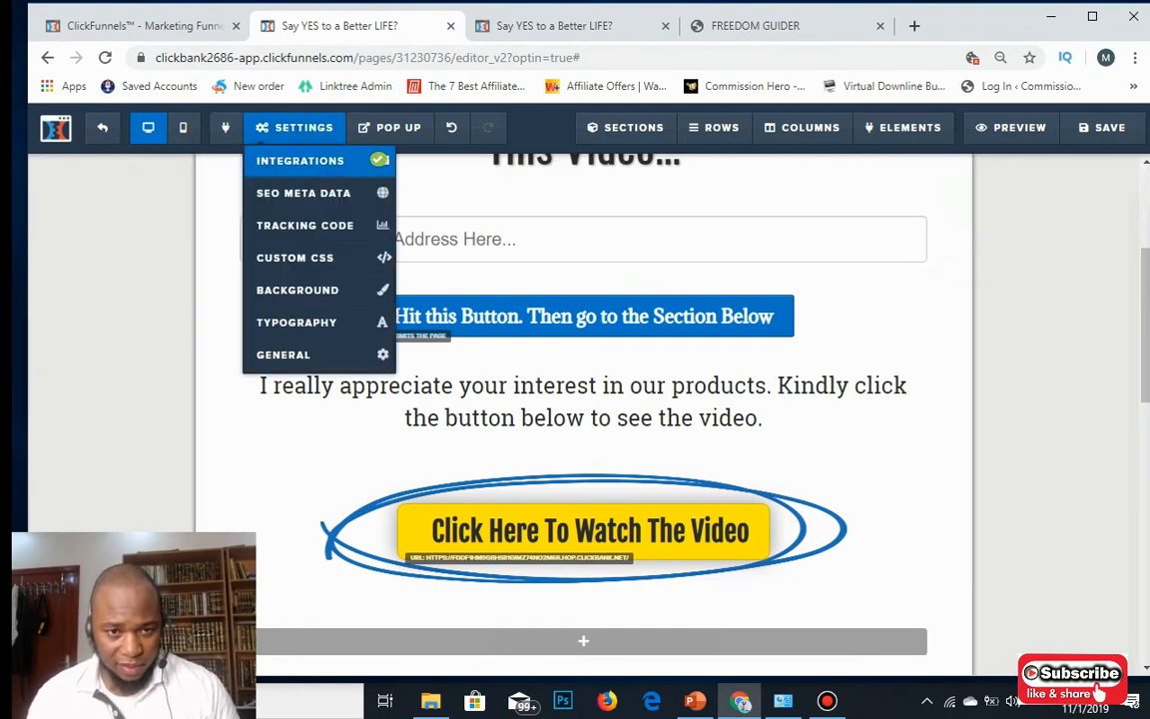
Remove the Aweber autoresponder integration so it shows Not Connected, then list available integrations.
left_click(299, 159)
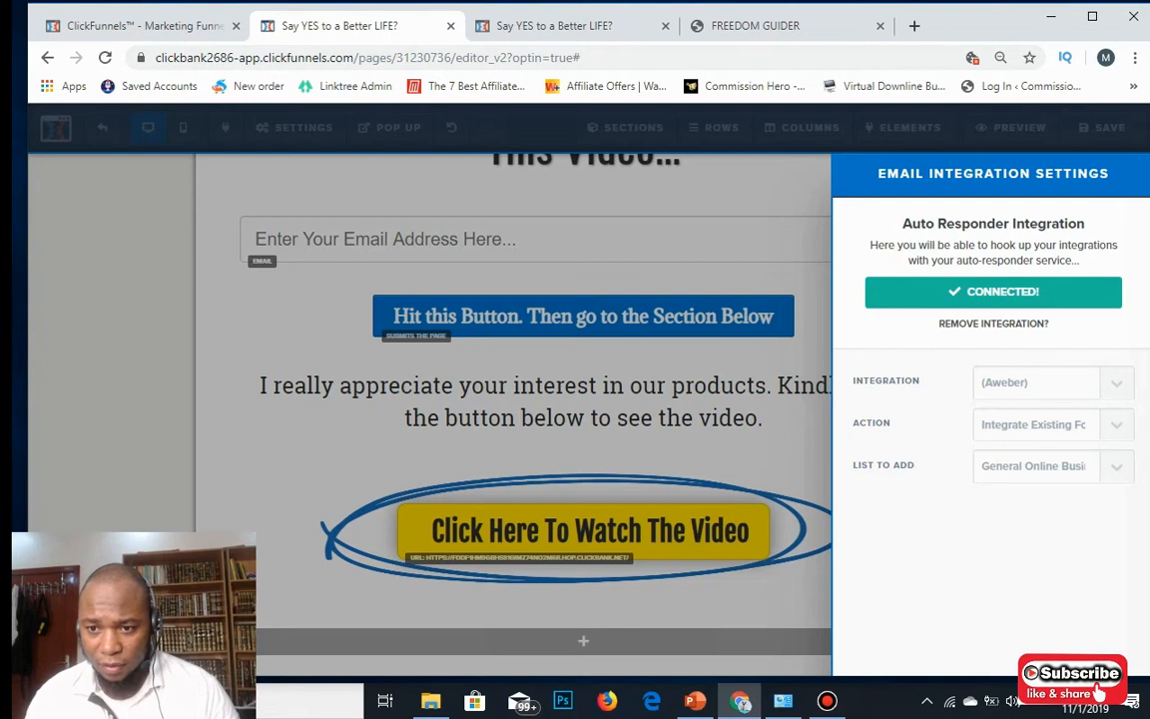
left_click(993, 323)
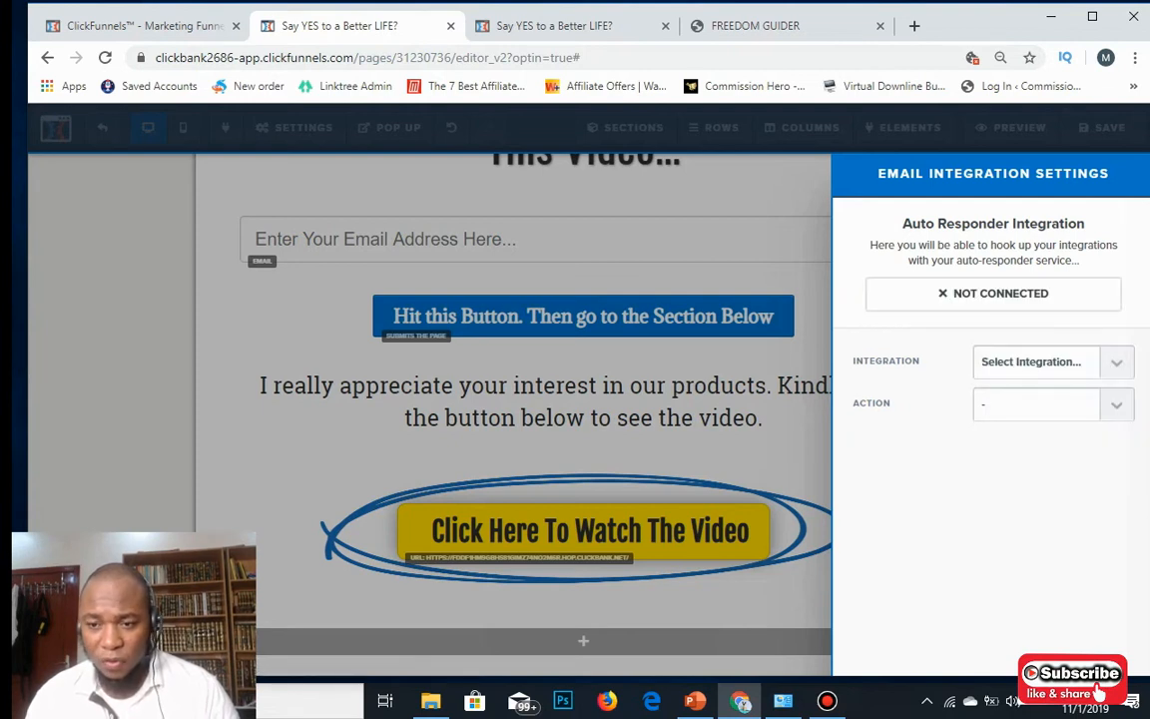
left_click(1054, 363)
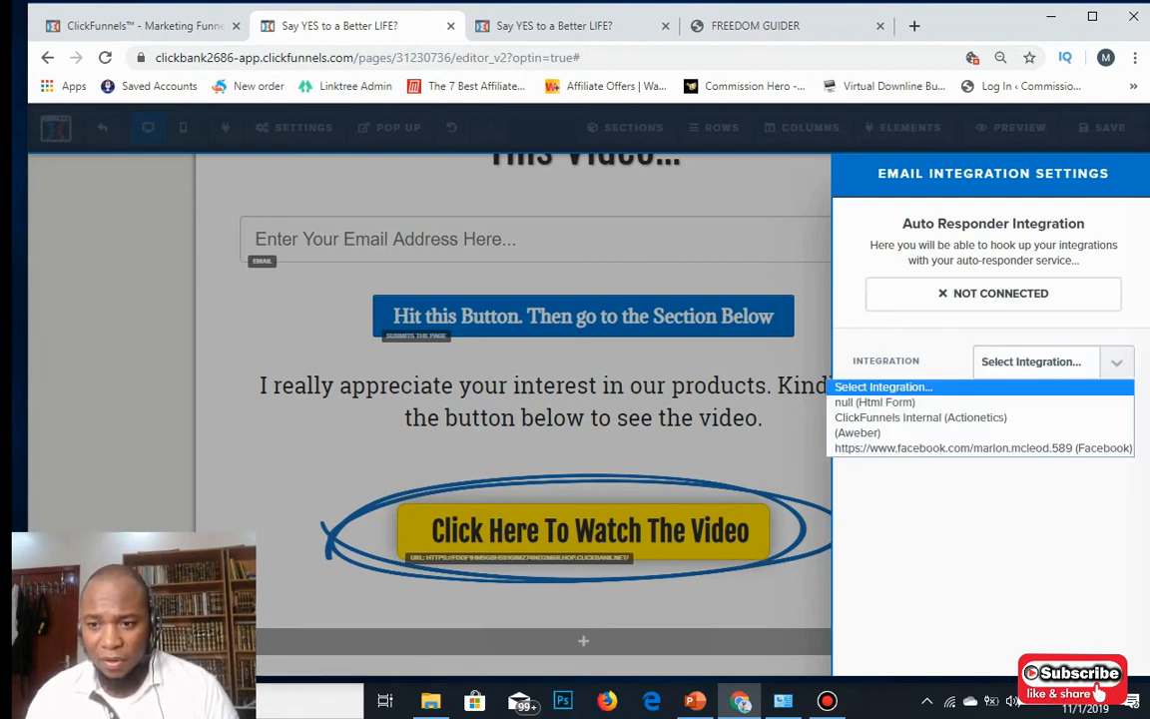
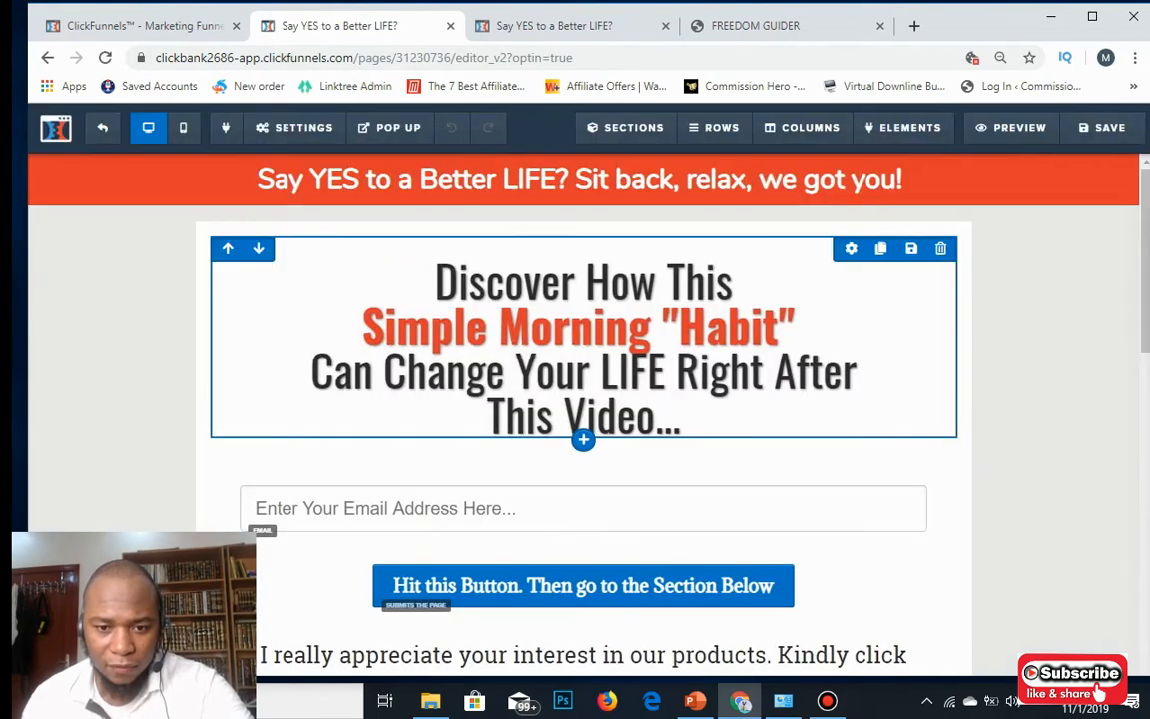
Scroll down the opt-in page to the yellow Click Here To Watch The Video button.
scroll(583, 439, "down", 5)
scroll(583, 439, "down", 2)
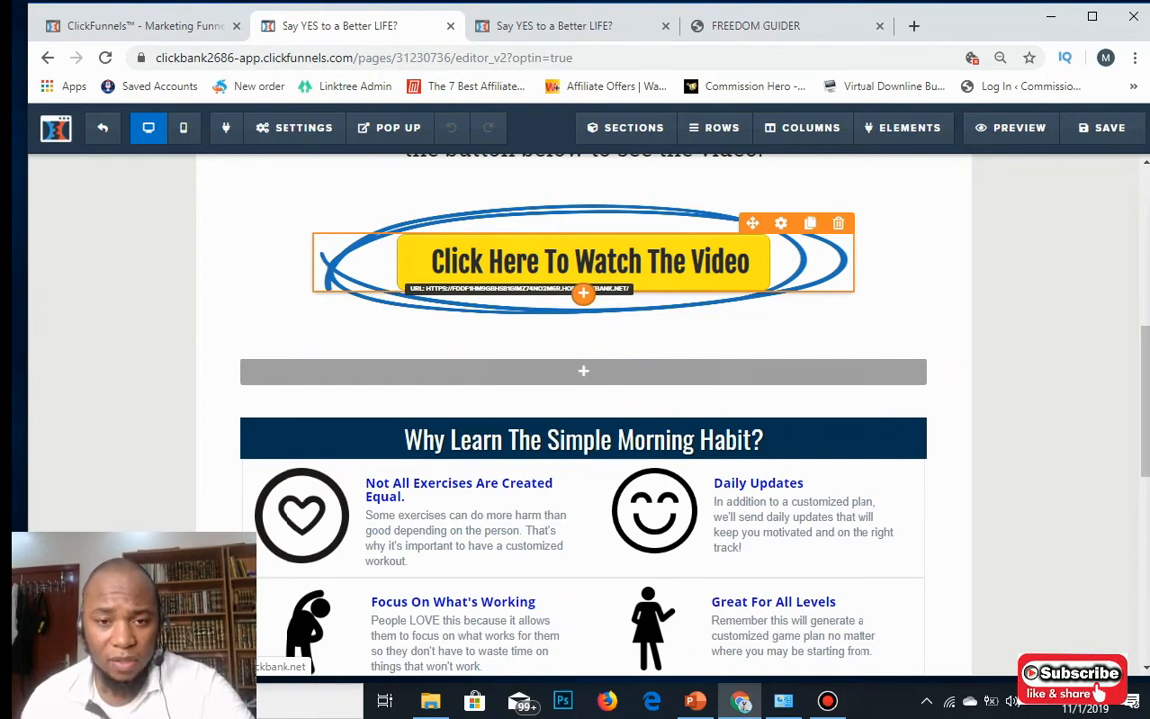
Set the video button's action to Go To Website URL using the ClickBank affiliate hop link.
left_click(590, 261)
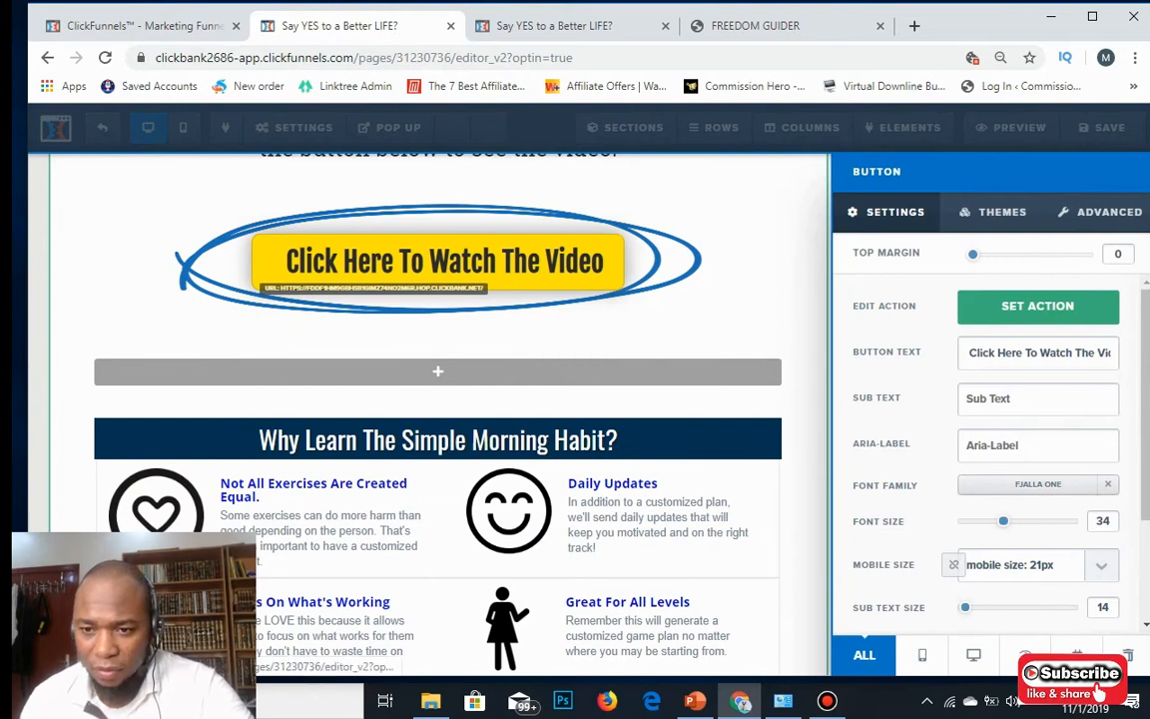
left_click(1038, 307)
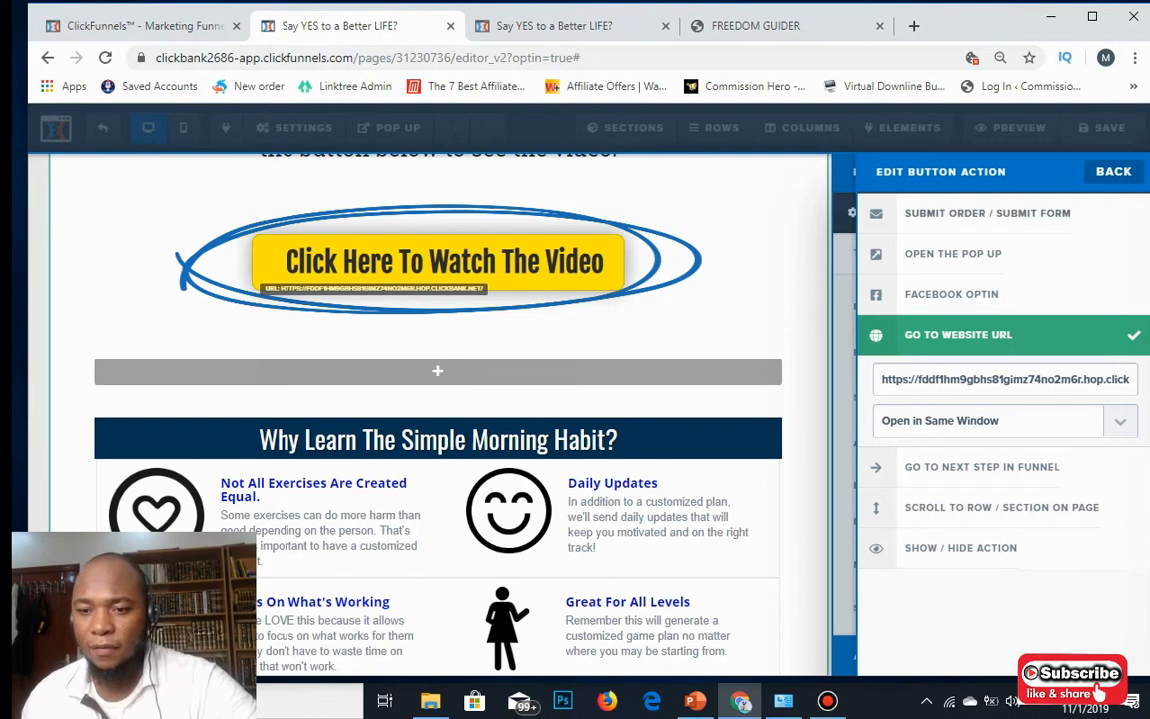
left_click_drag(882, 380, 1143, 383)
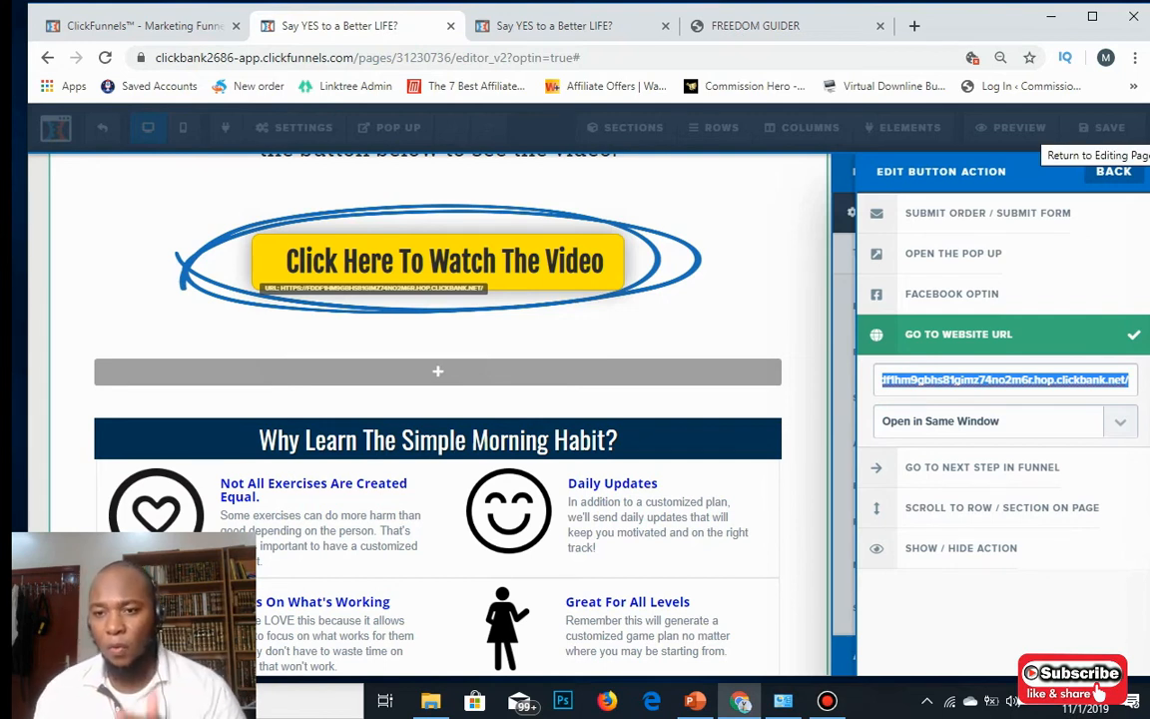
left_click(1113, 170)
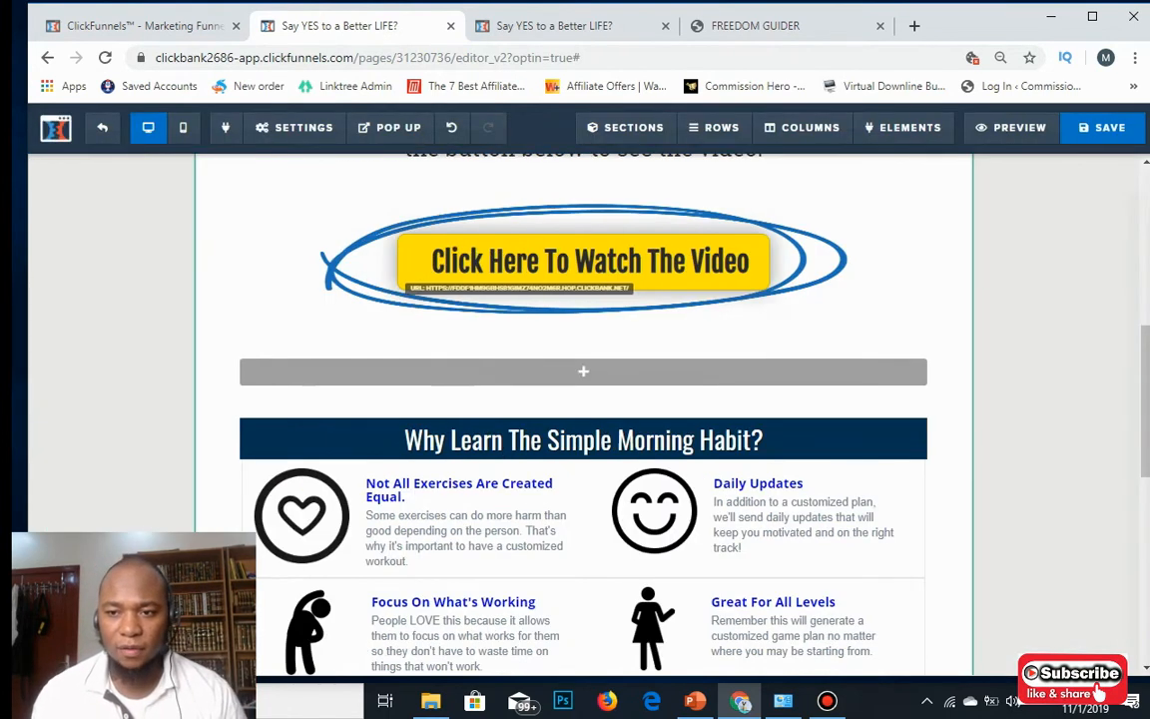
Save the opt-in page, exit to the Buffer t2 step overview, and preview the live page.
key("ctrl+s")
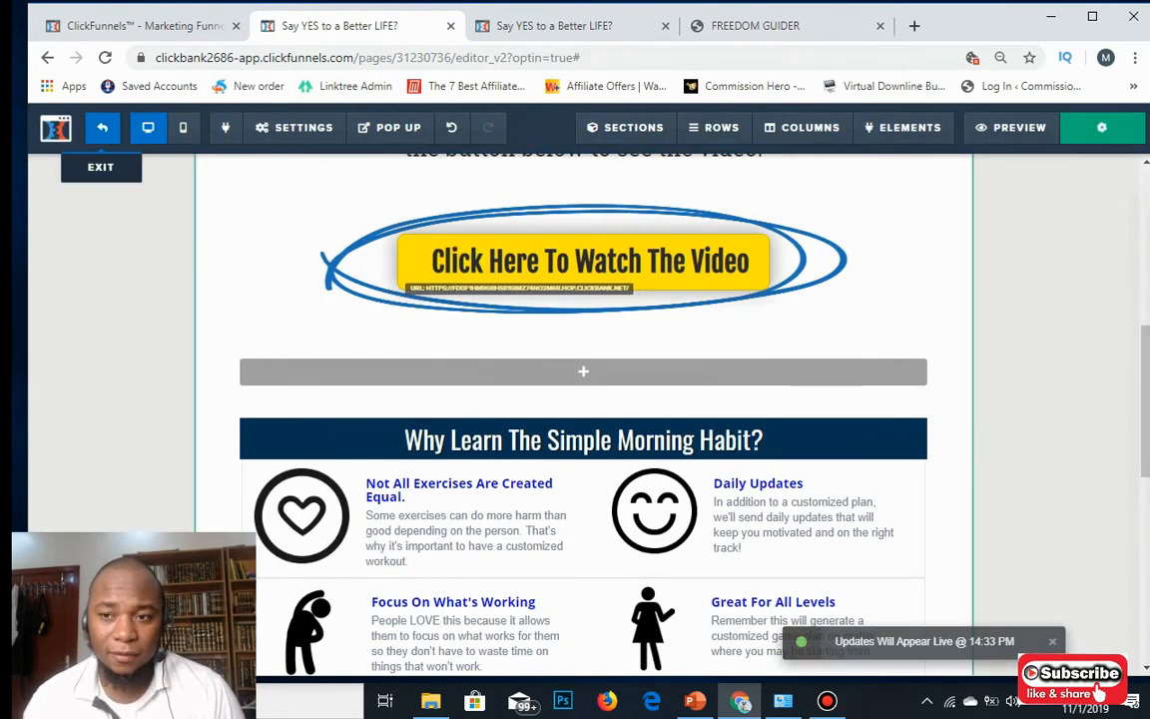
left_click(102, 128)
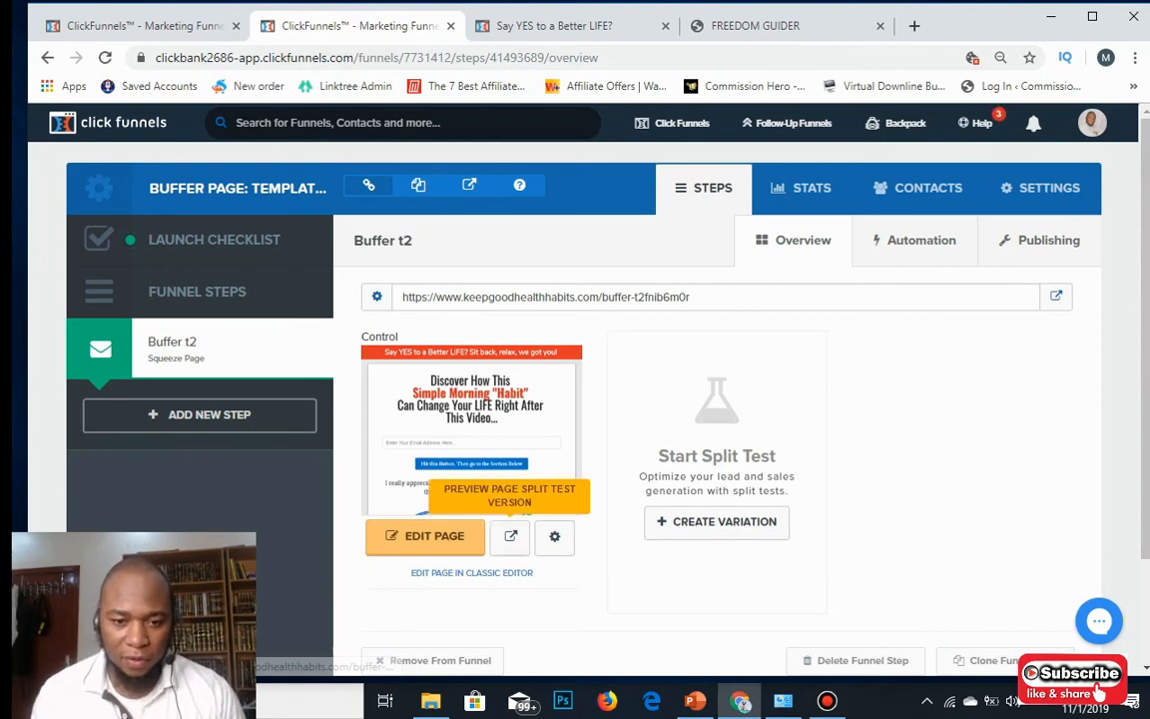
left_click(510, 536)
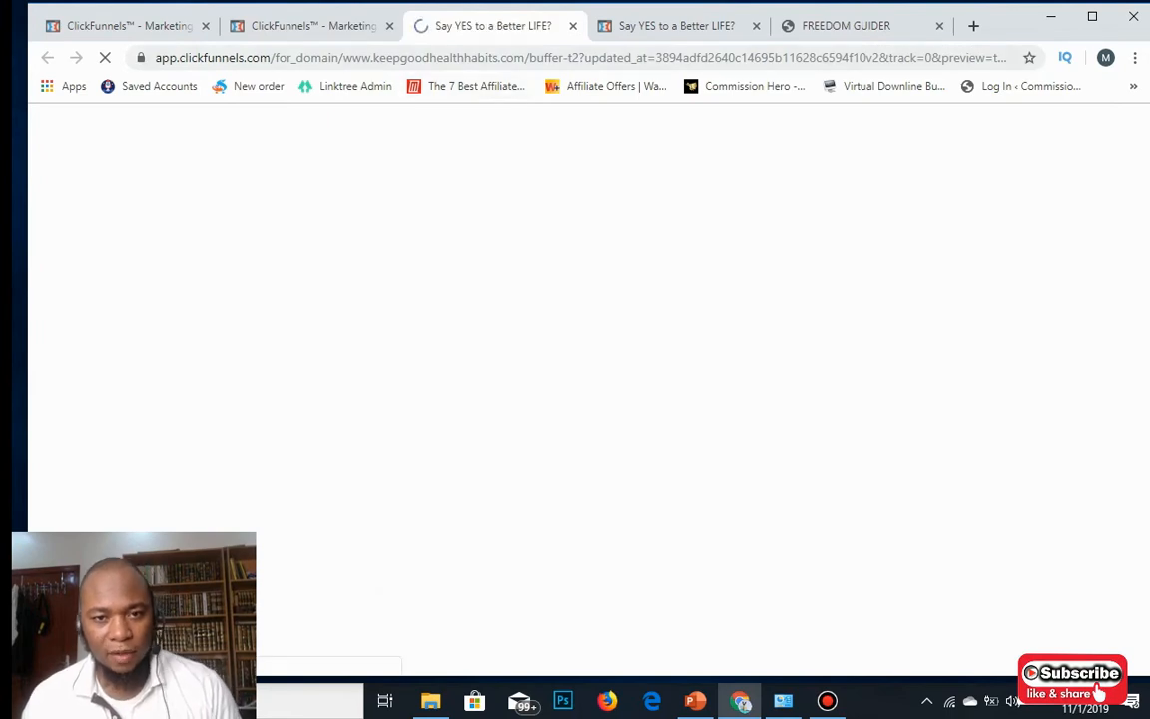
Scroll through the live opt-in page preview, then return to the Buffer t2 overview tab.
scroll(583, 399, "down", 10)
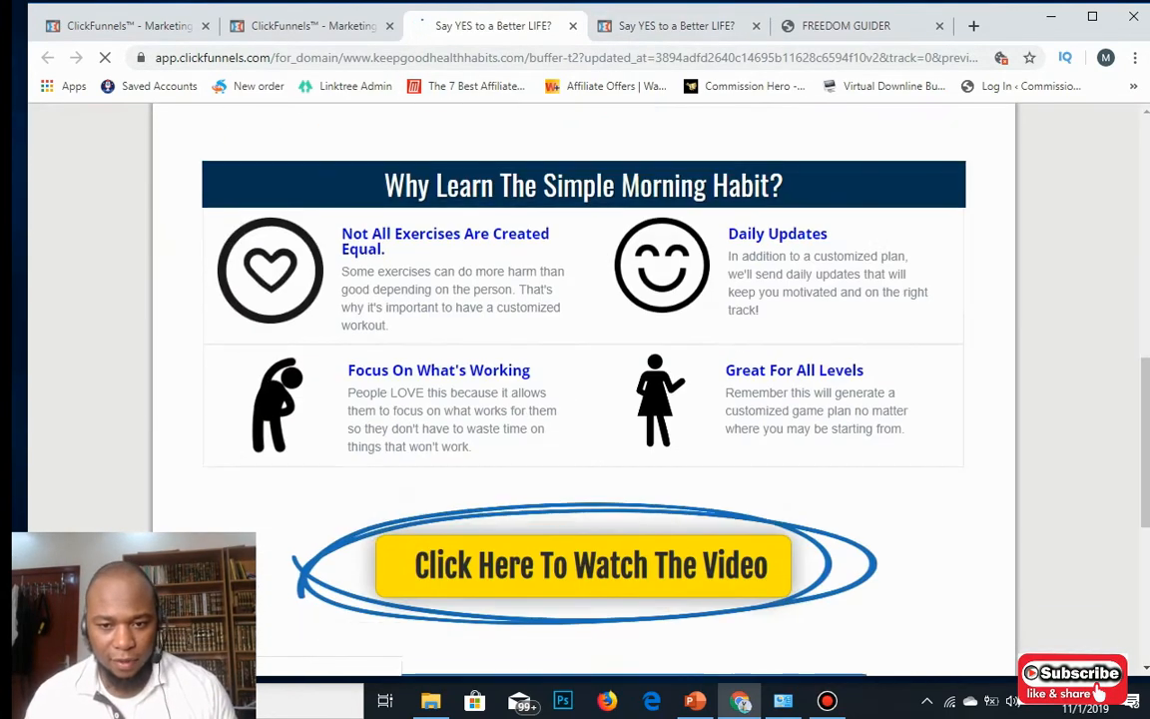
scroll(583, 399, "up", 2)
scroll(583, 400, "down", 3)
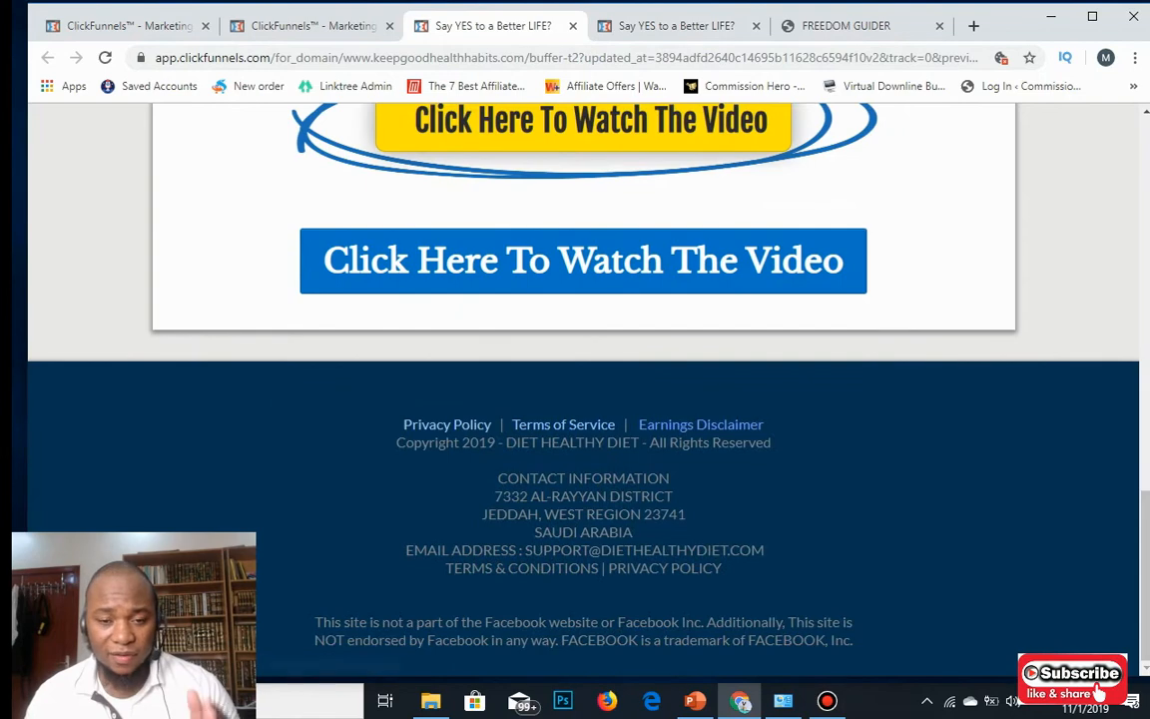
scroll(583, 399, "up", 12)
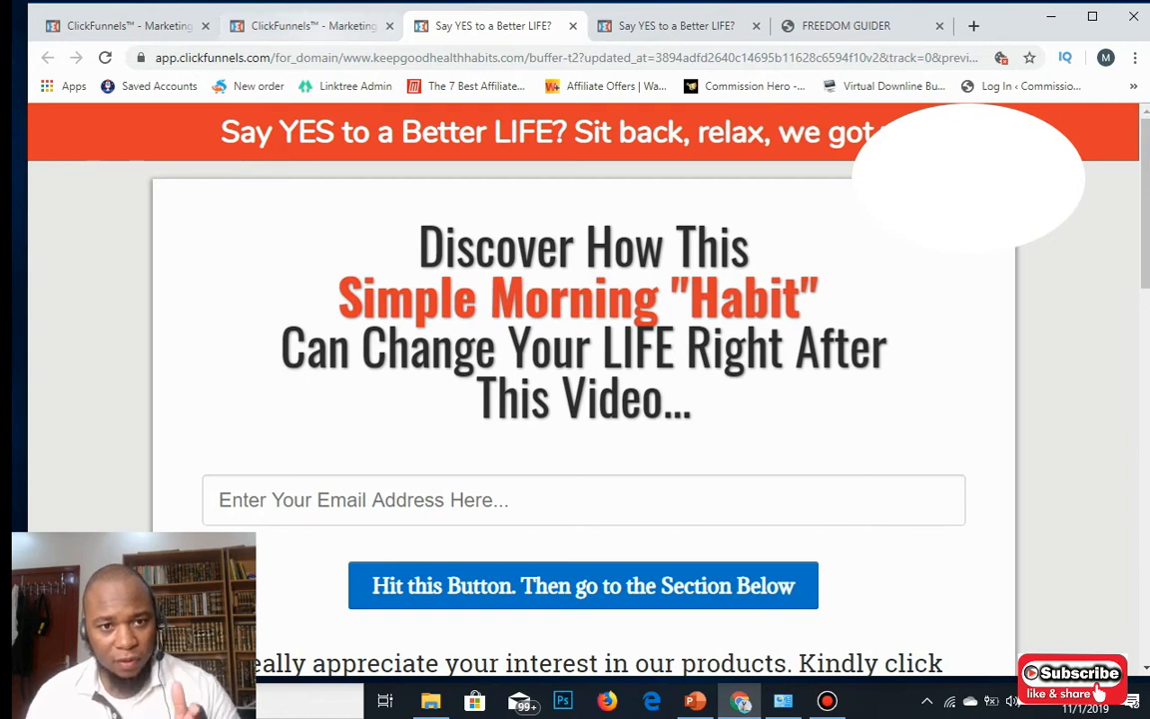
left_click(312, 26)
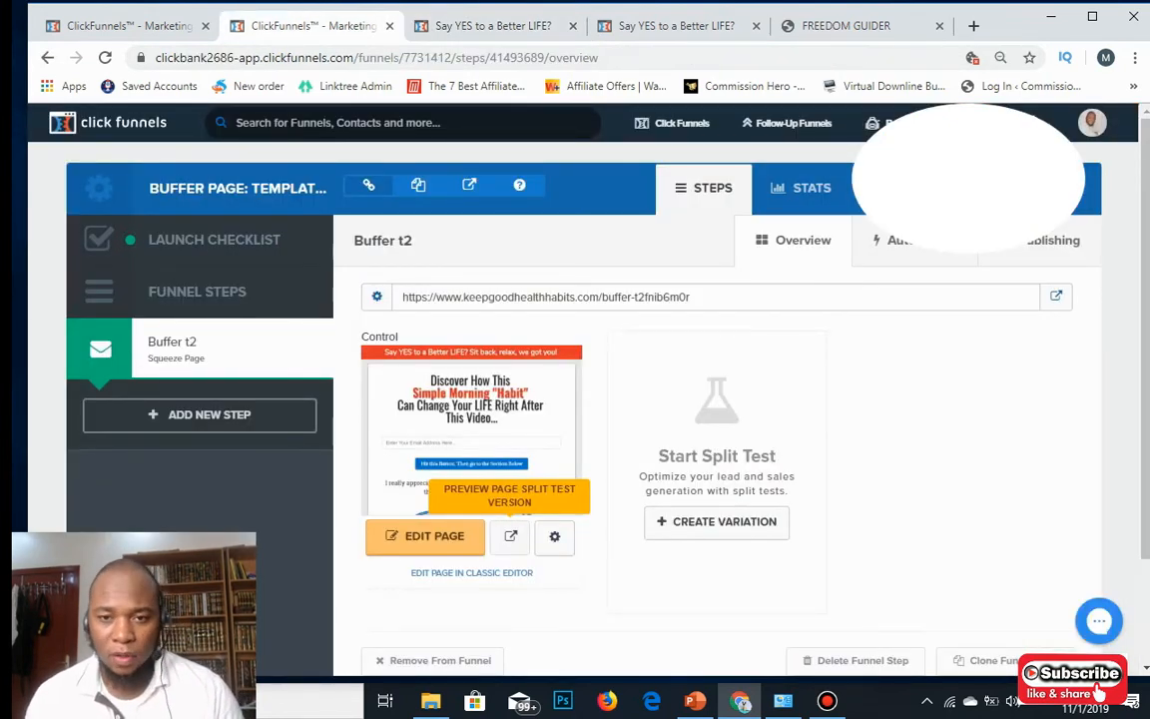
Open the Teds Woodworking funnel, preview its woodworking-plans survey page, then return to its overview.
mouse_move(673, 124)
left_click(667, 159)
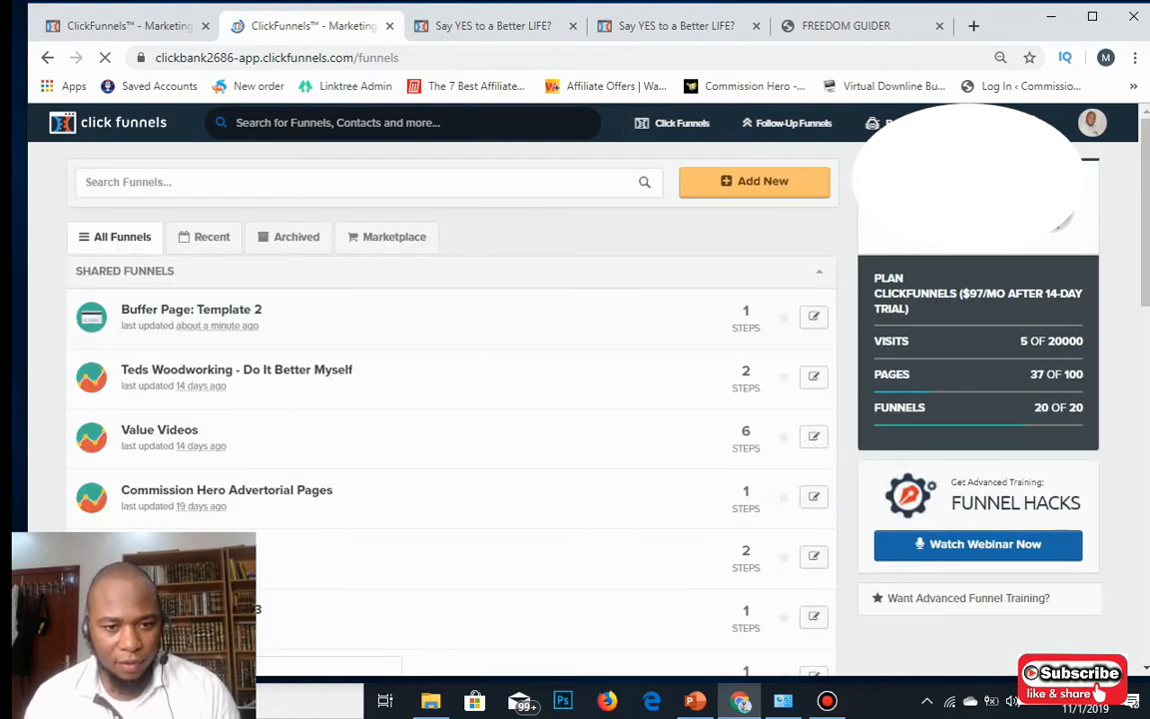
scroll(236, 280, "down", 1)
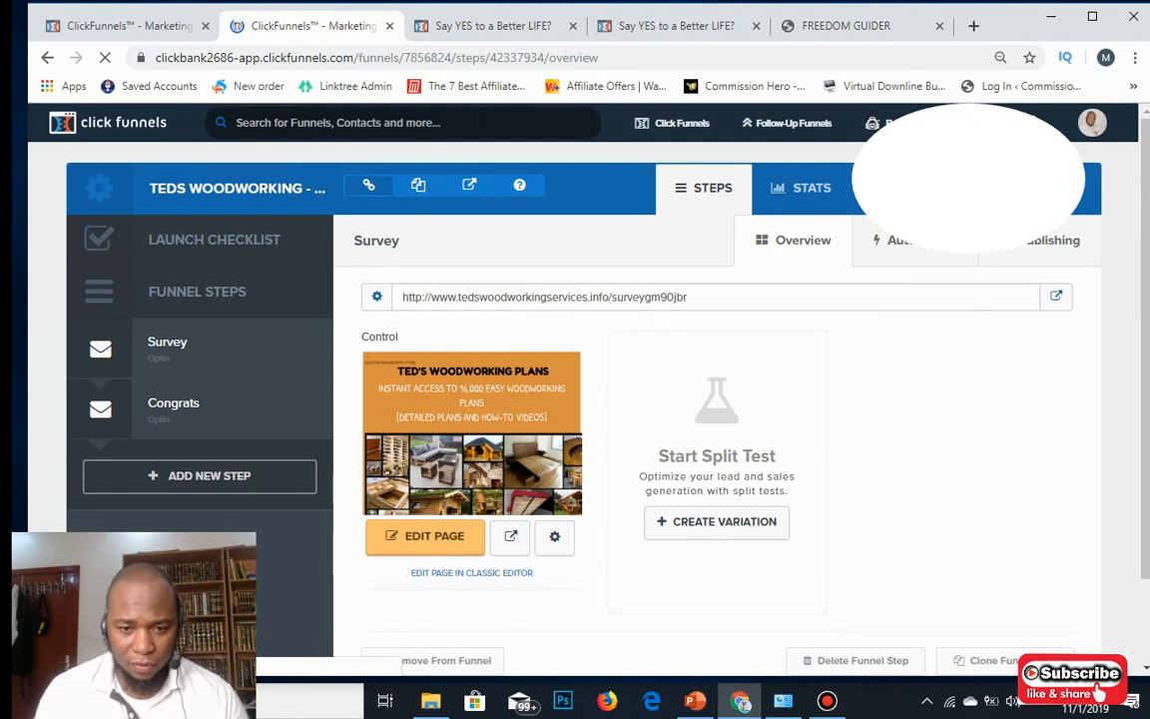
left_click(511, 536)
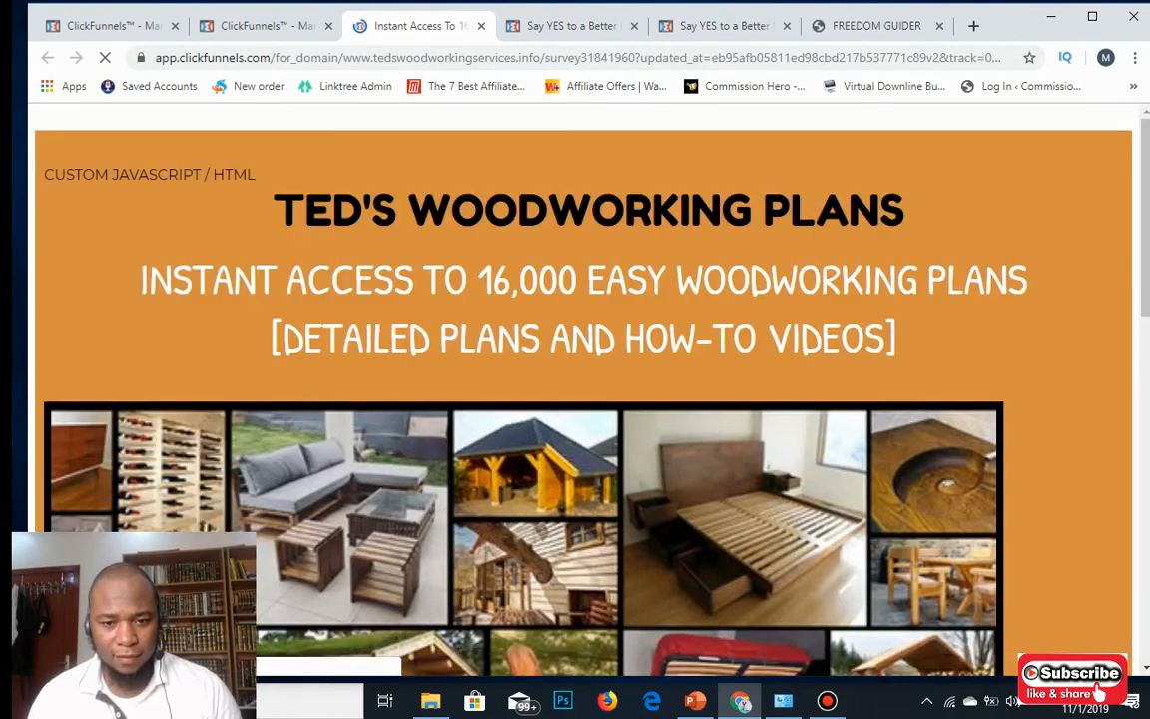
scroll(583, 399, "down", 10)
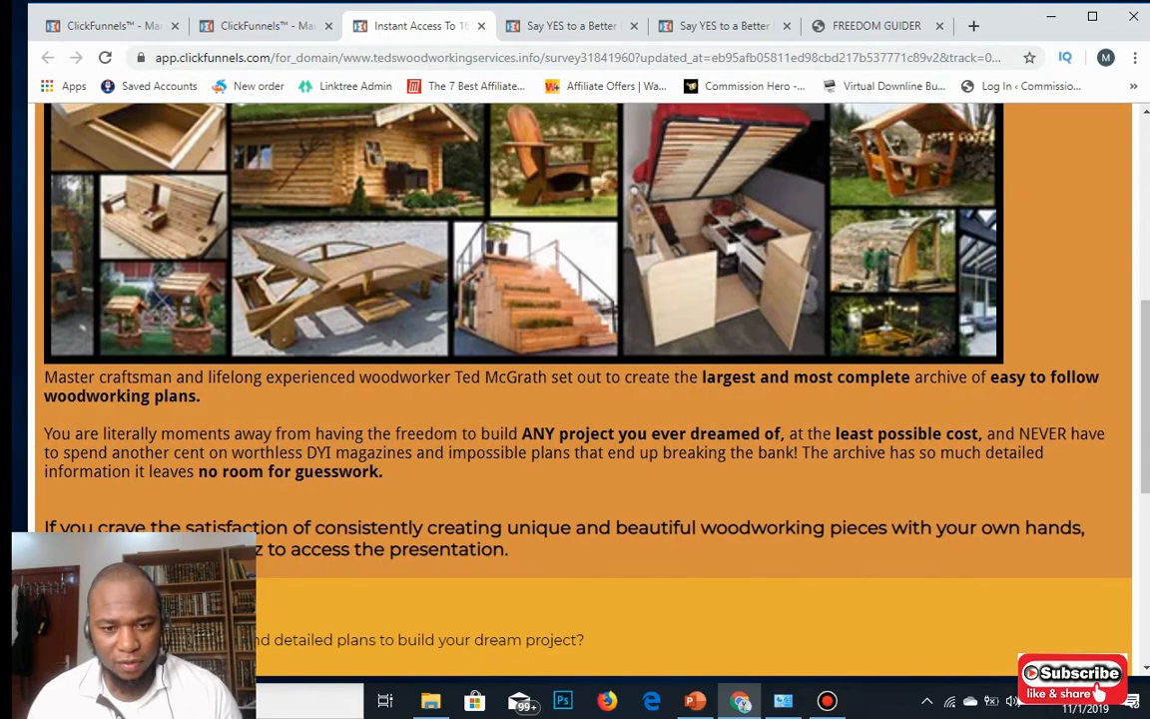
scroll(583, 399, "down", 3)
scroll(583, 399, "up", 4)
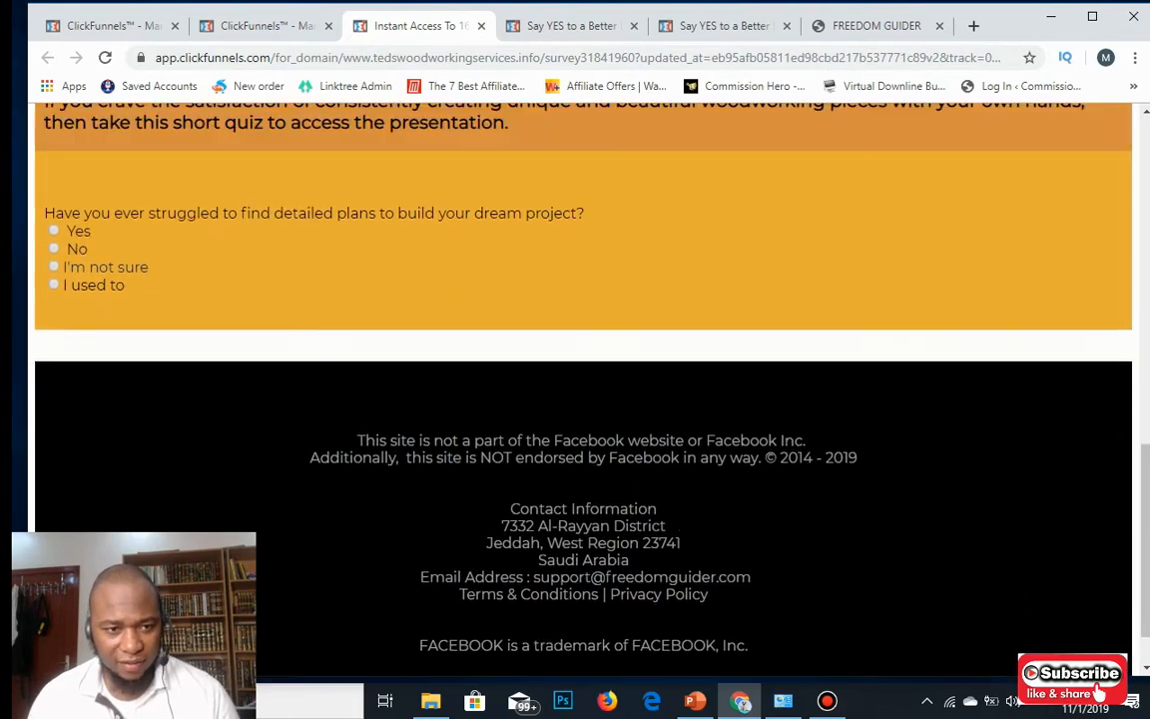
scroll(583, 399, "up", 5)
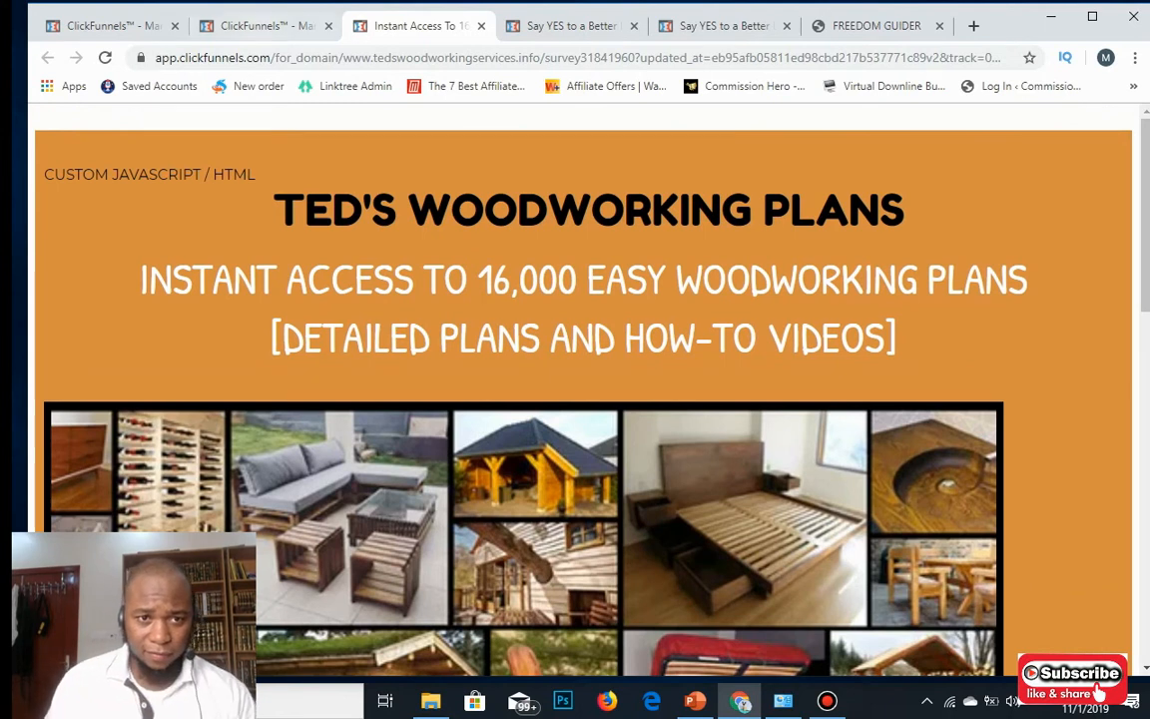
left_click(262, 26)
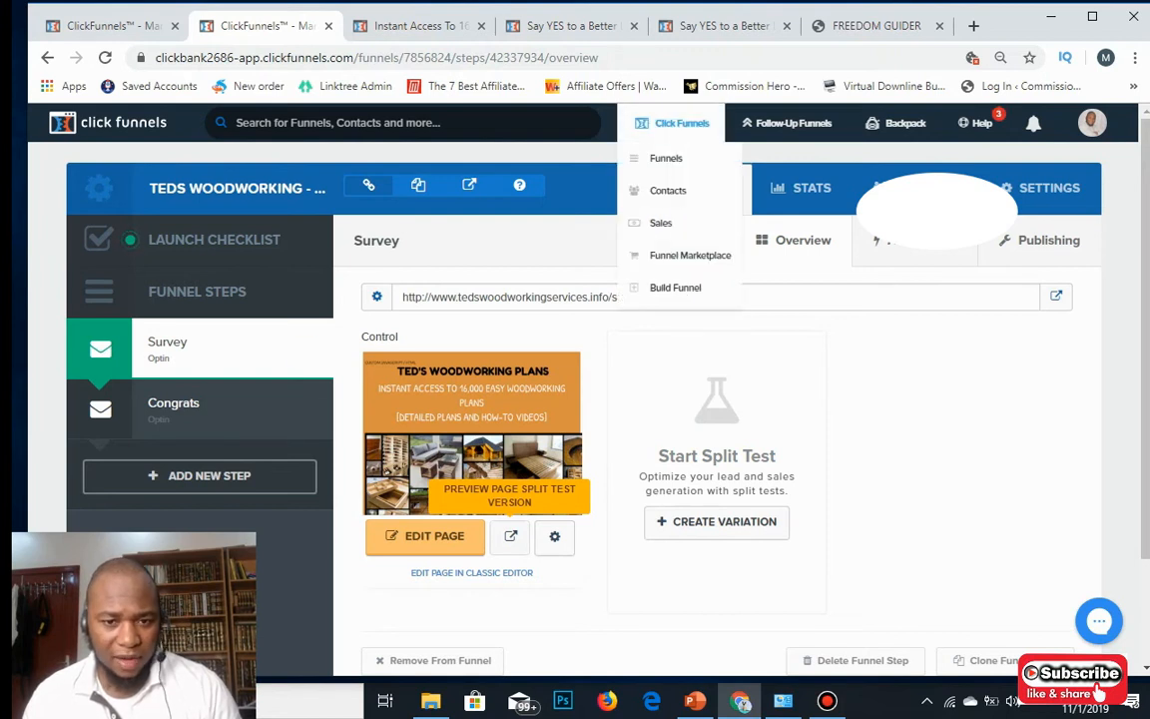
Go from the Funnels list to the My Contacts overview.
mouse_move(673, 124)
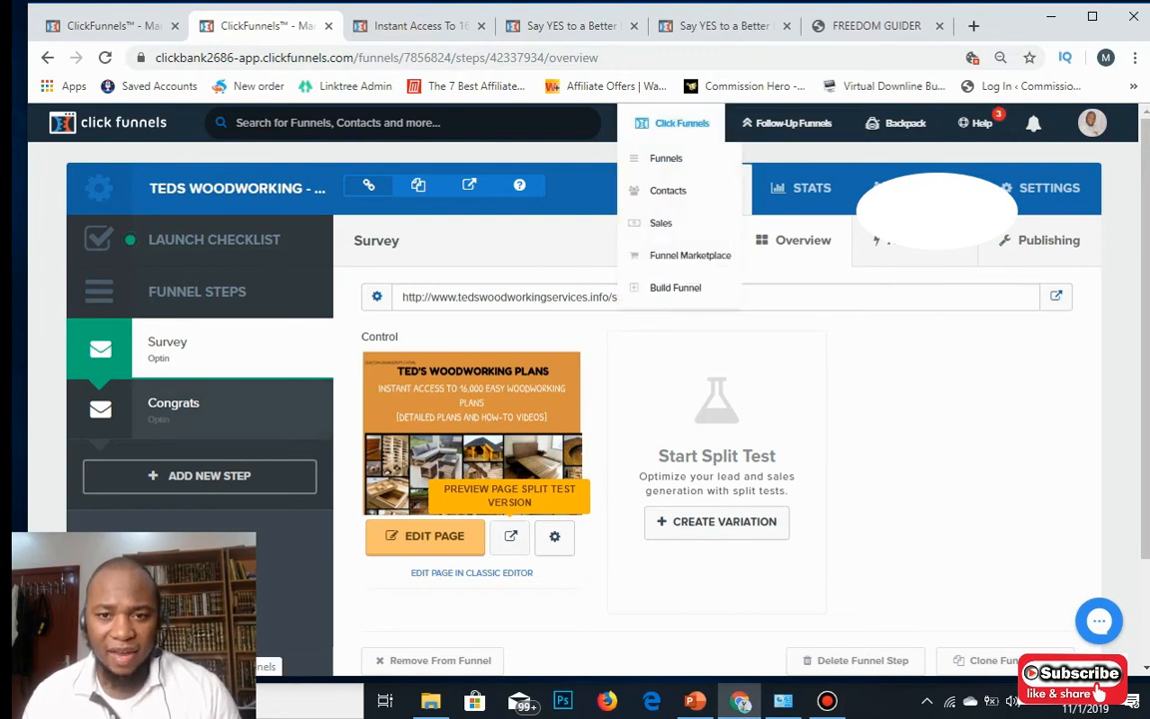
left_click(666, 159)
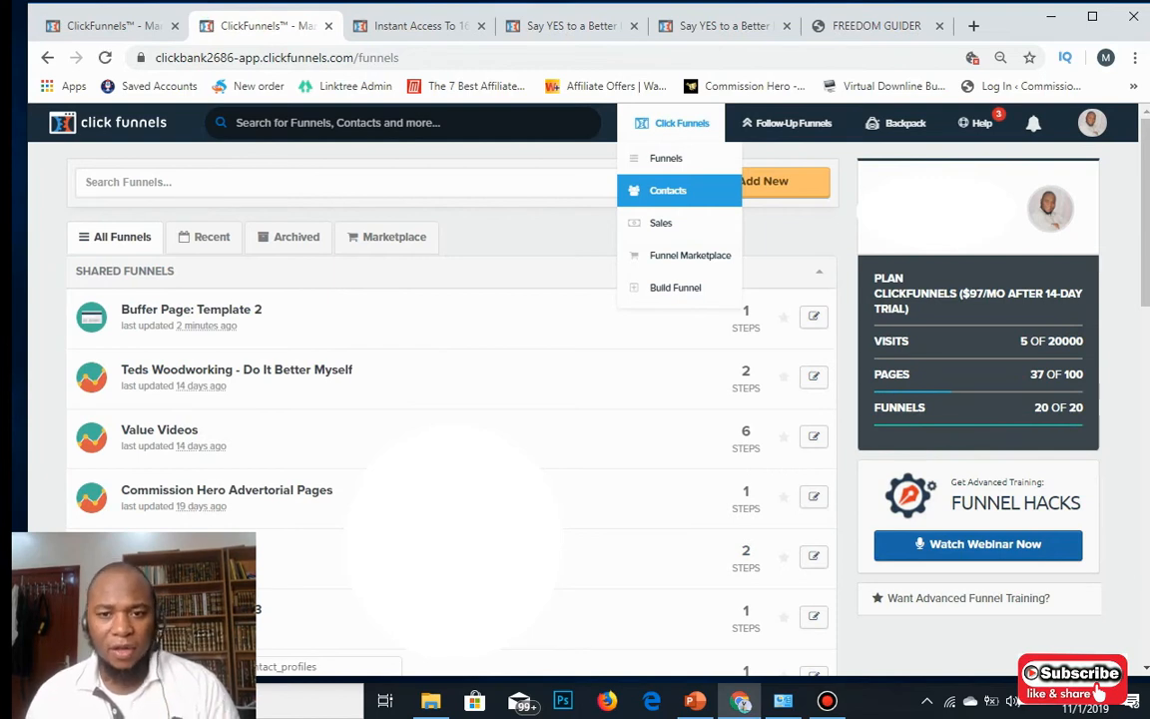
left_click(668, 190)
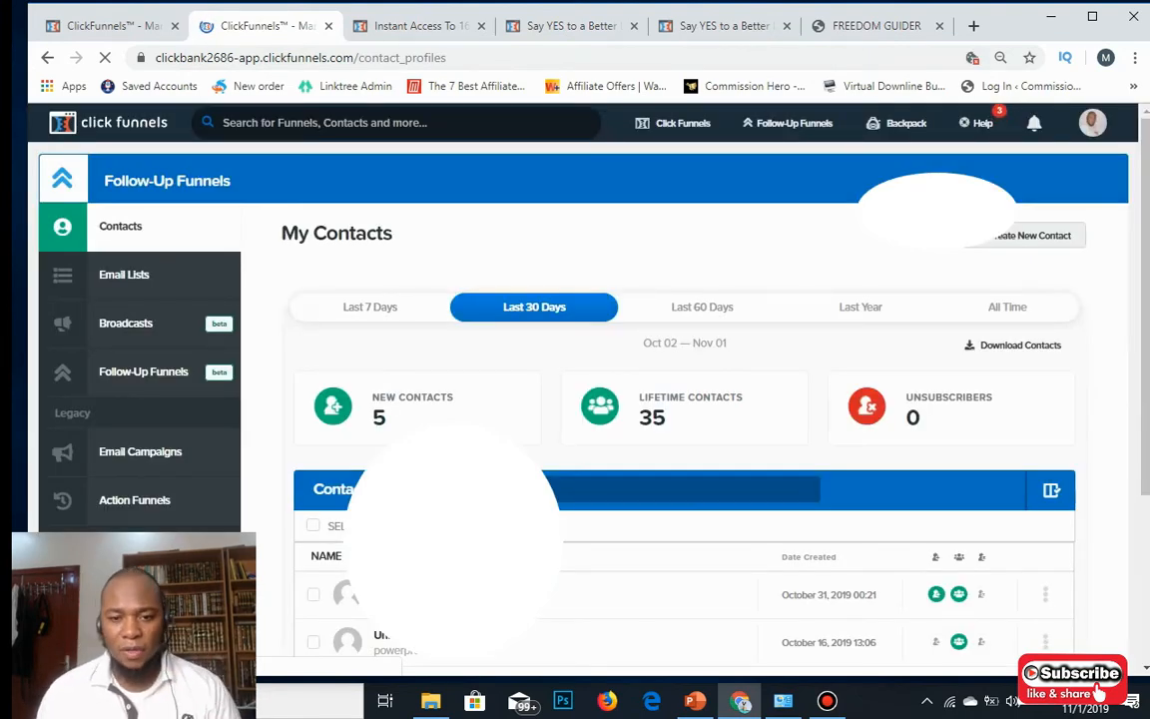
Review the contact counts (5 new, 35 lifetime) and open the avatar account dropdown.
scroll(684, 399, "down", 3)
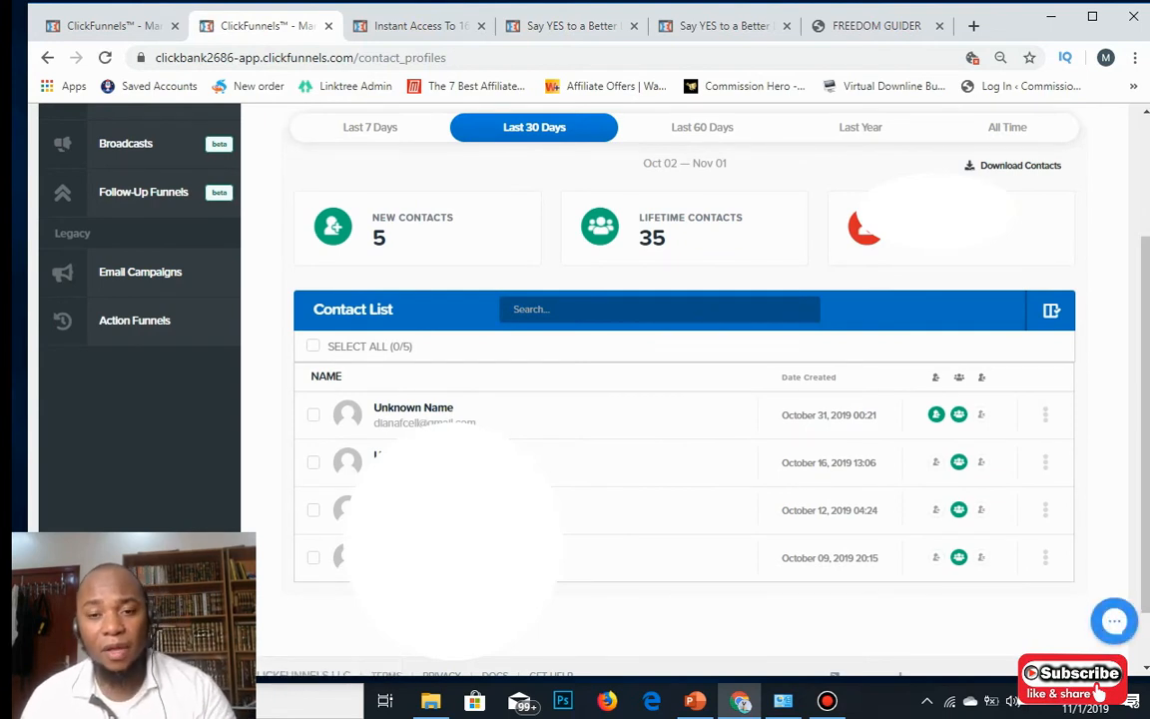
scroll(684, 400, "down", 1)
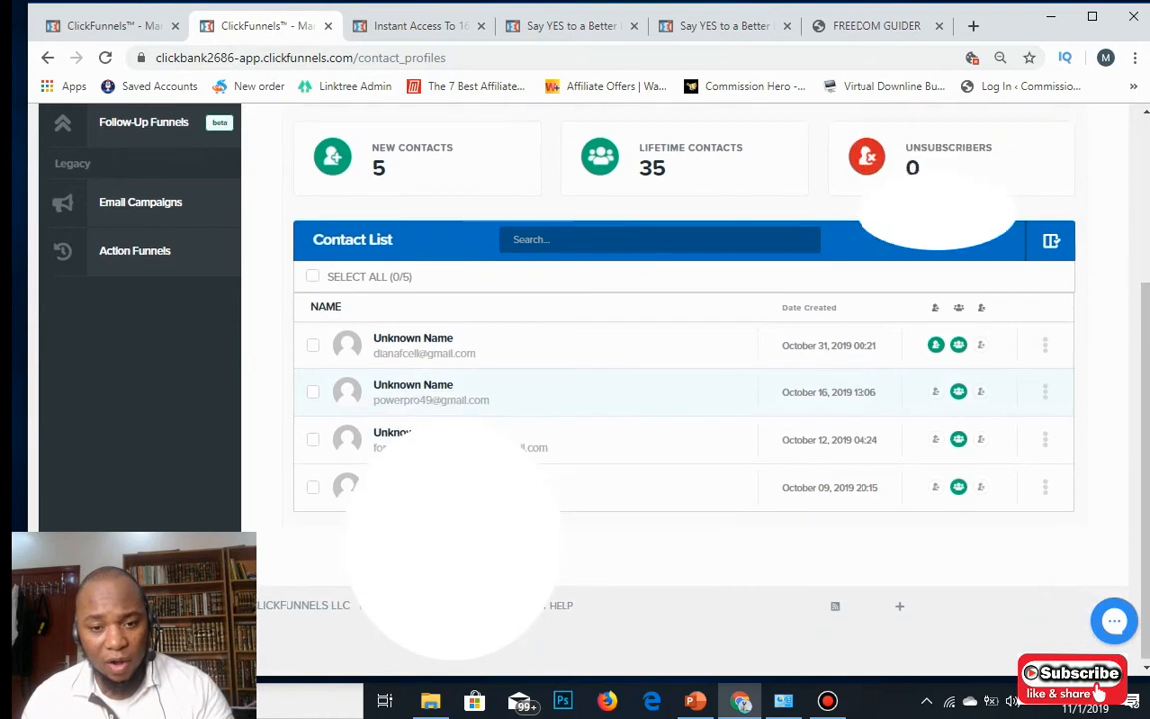
scroll(684, 399, "up", 3)
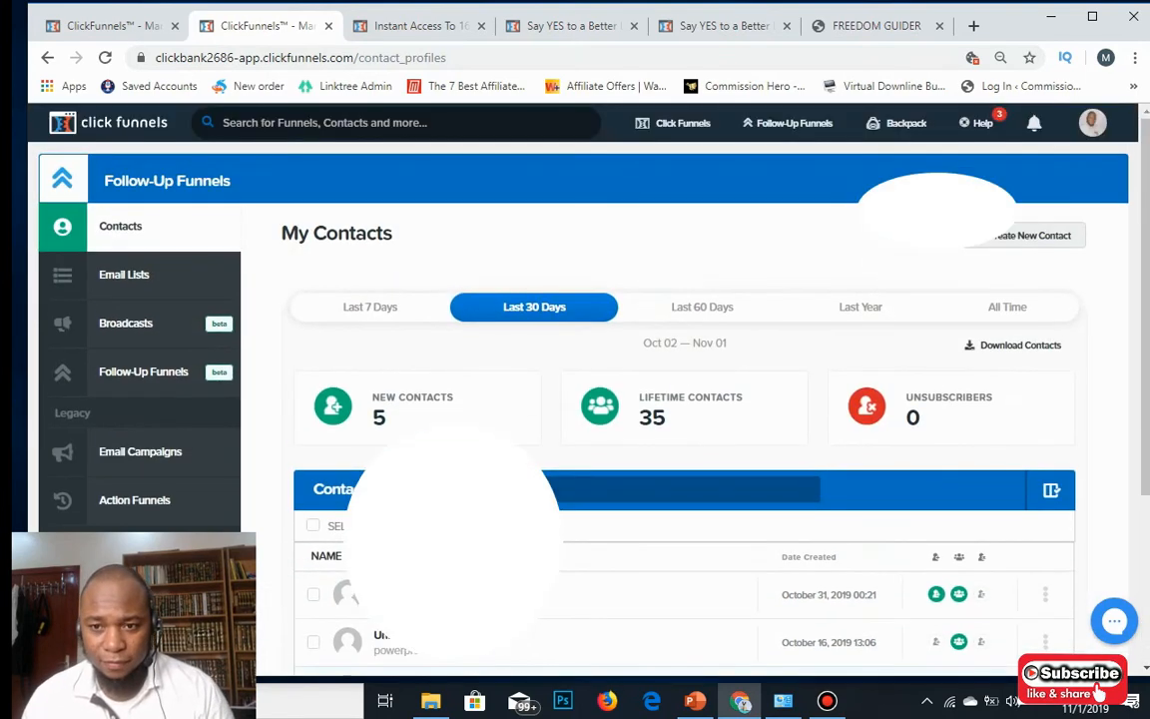
mouse_move(674, 123)
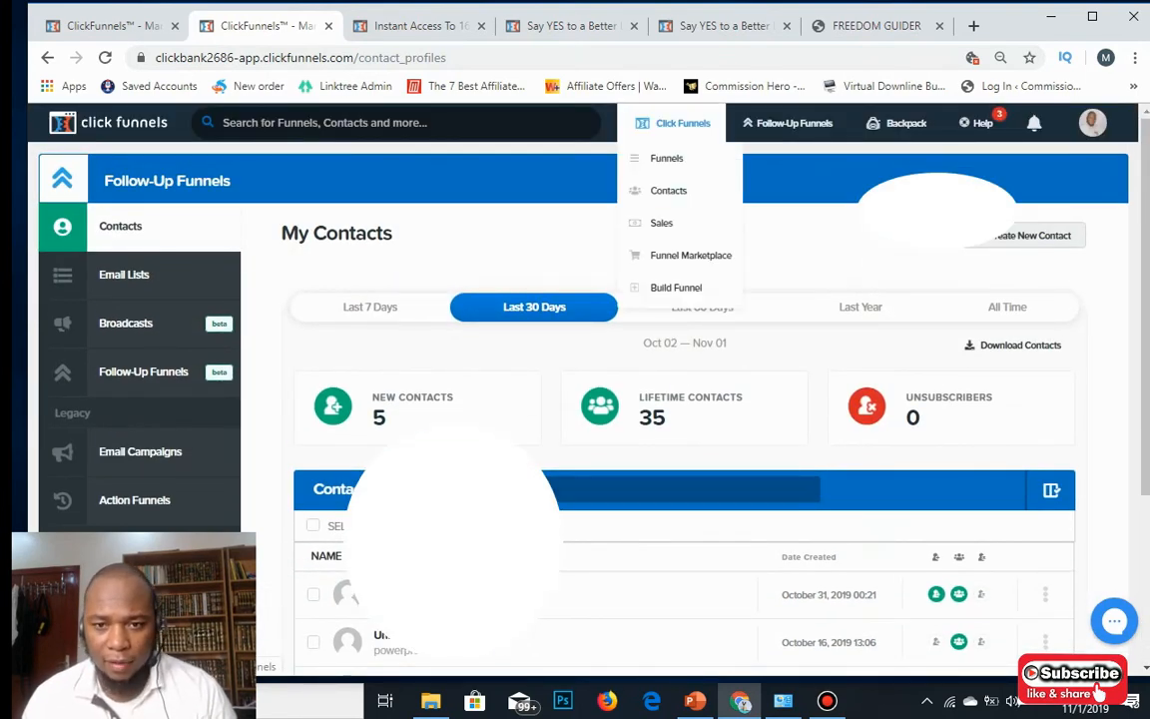
mouse_move(1035, 123)
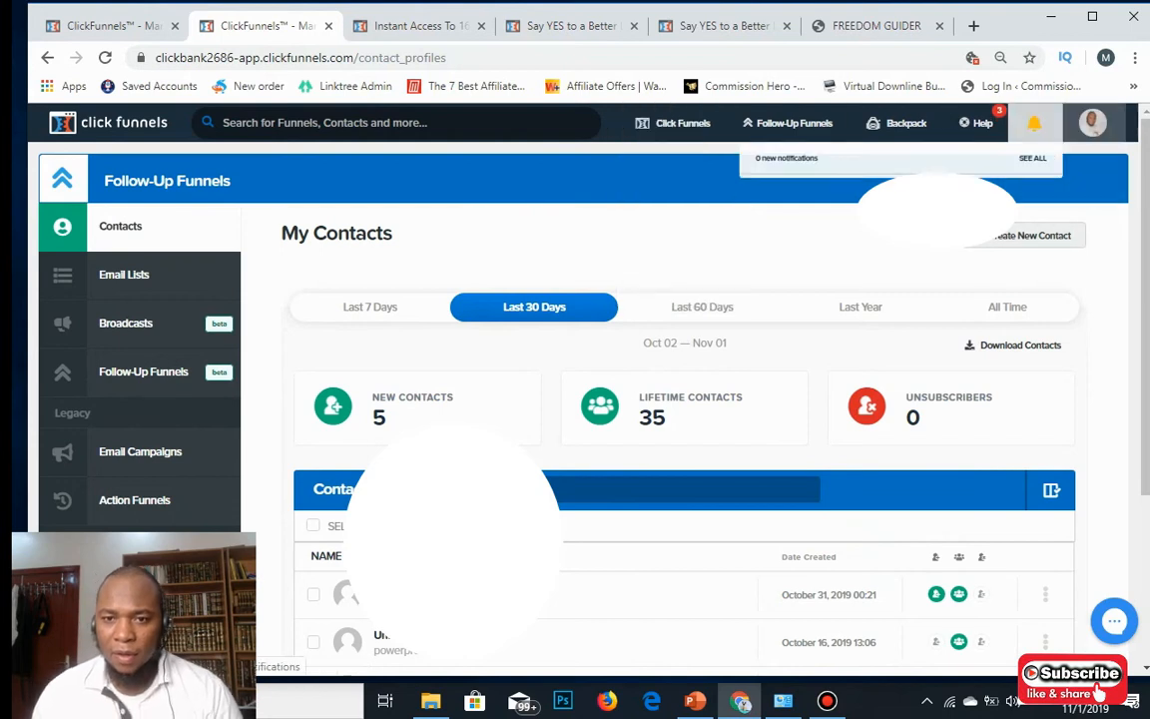
mouse_move(1092, 122)
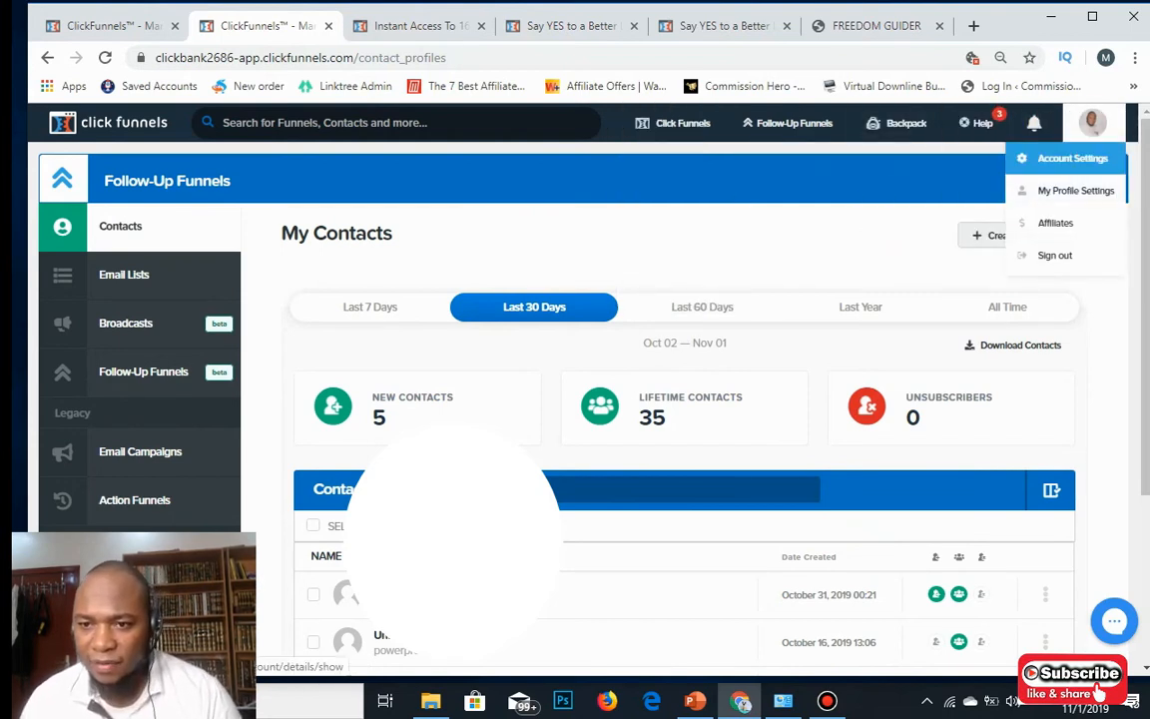
Open Account Settings, review Account Details, then go to Email Integrations (SMTP).
left_click(1072, 157)
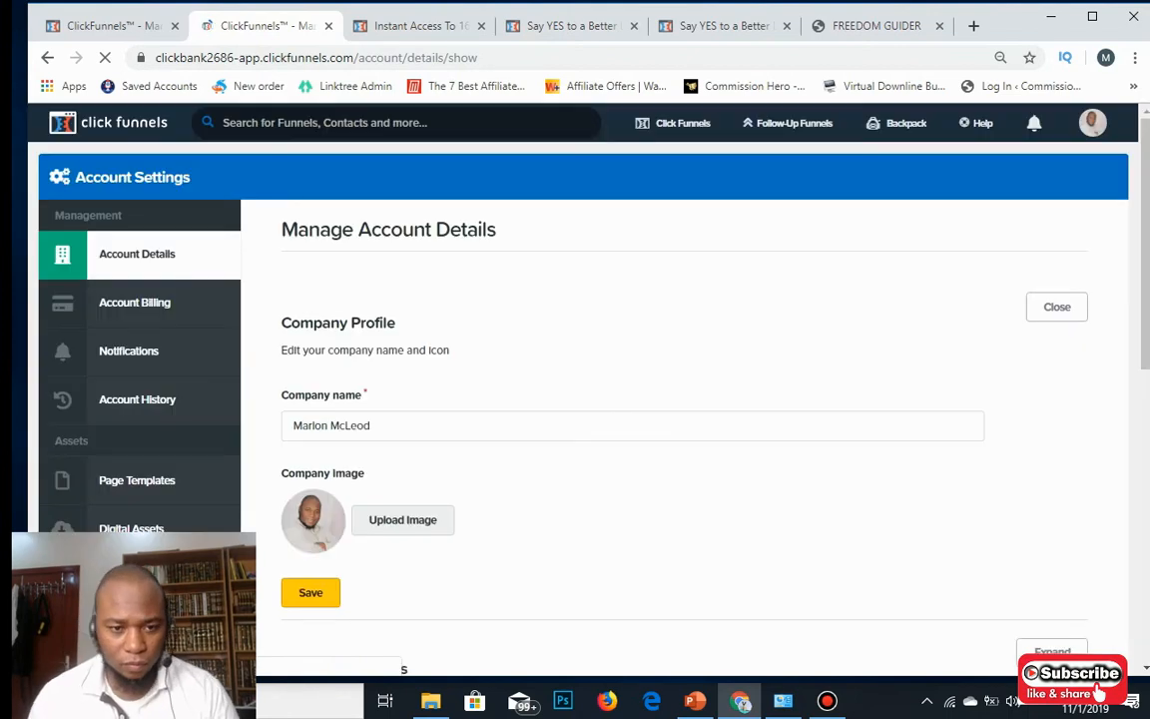
scroll(135, 212, "down", 1)
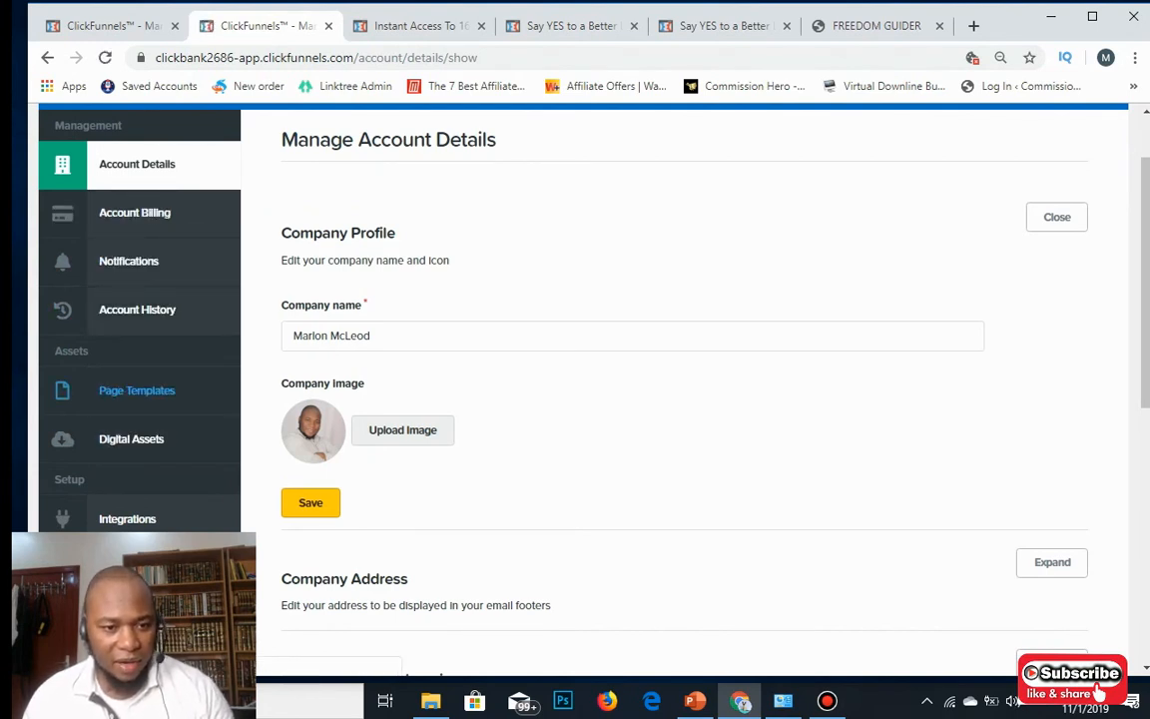
scroll(139, 299, "down", 2)
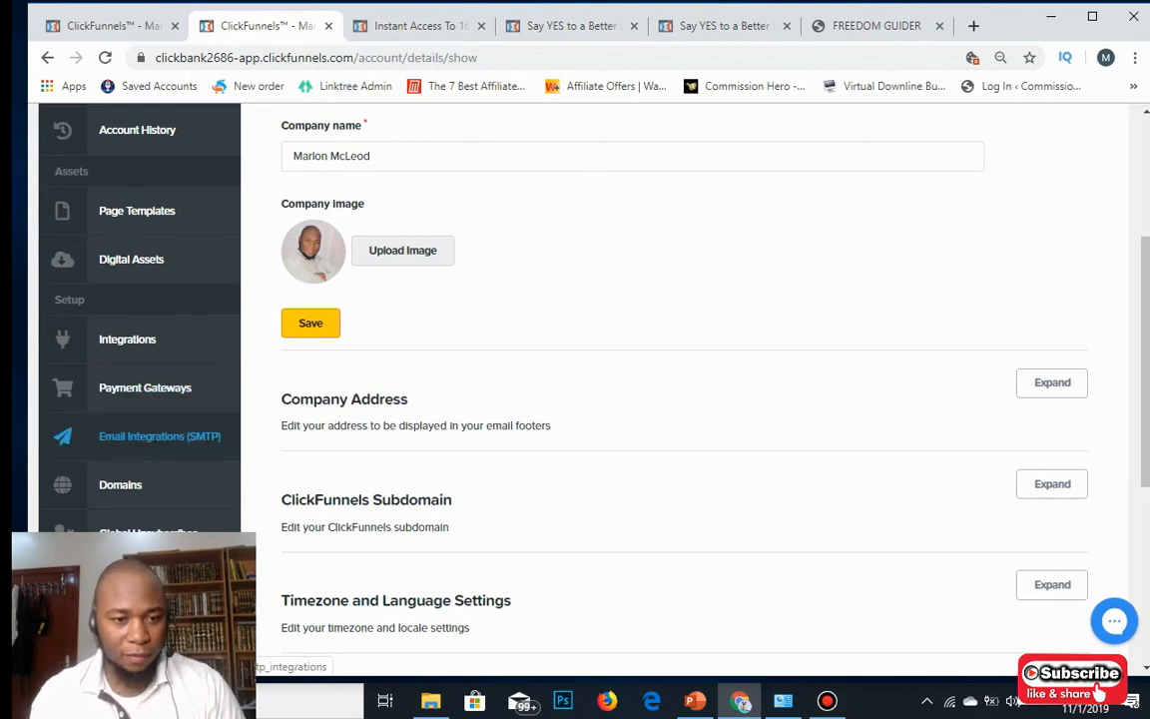
scroll(689, 400, "down", 1)
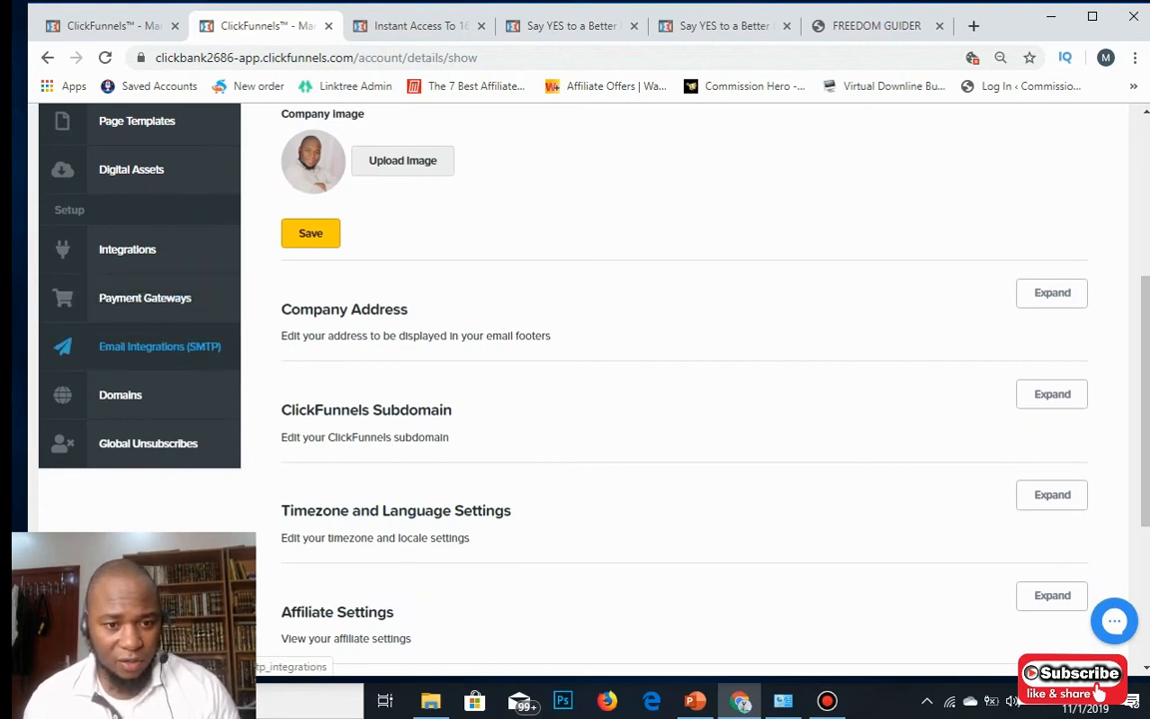
left_click(159, 347)
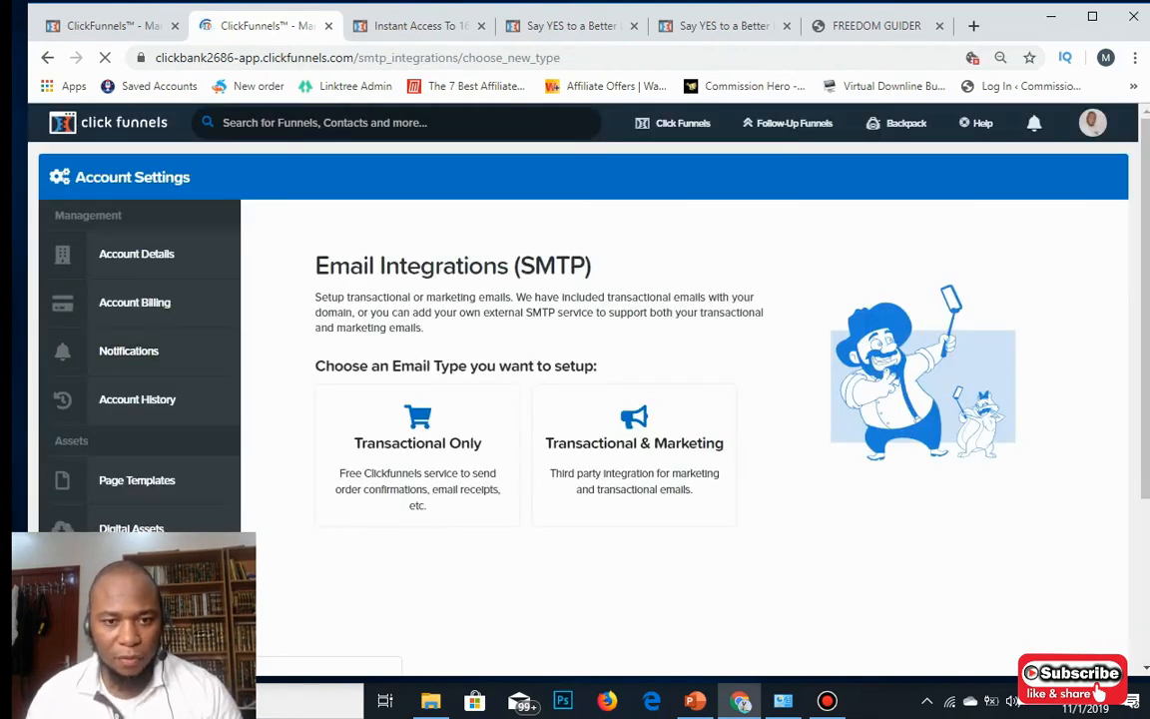
Open My Domains and review the external domains' Secured, Verified and Securing statuses.
scroll(639, 399, "down", 3)
scroll(639, 400, "down", 1)
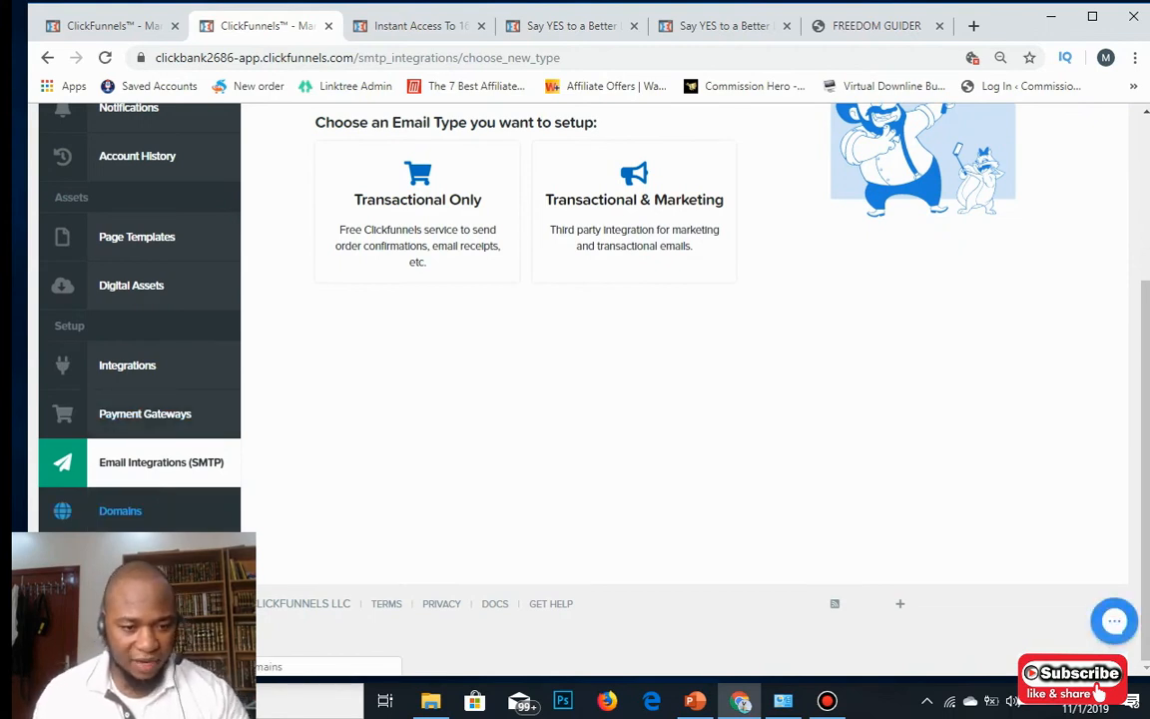
left_click(119, 511)
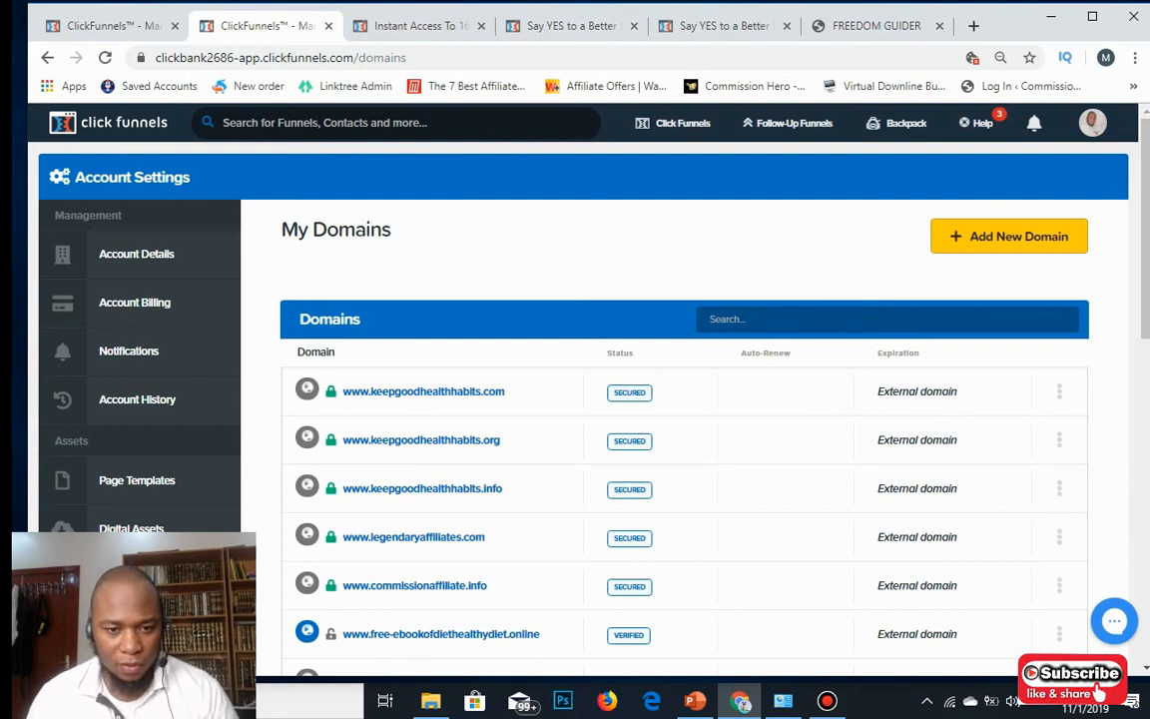
scroll(419, 309, "down", 3)
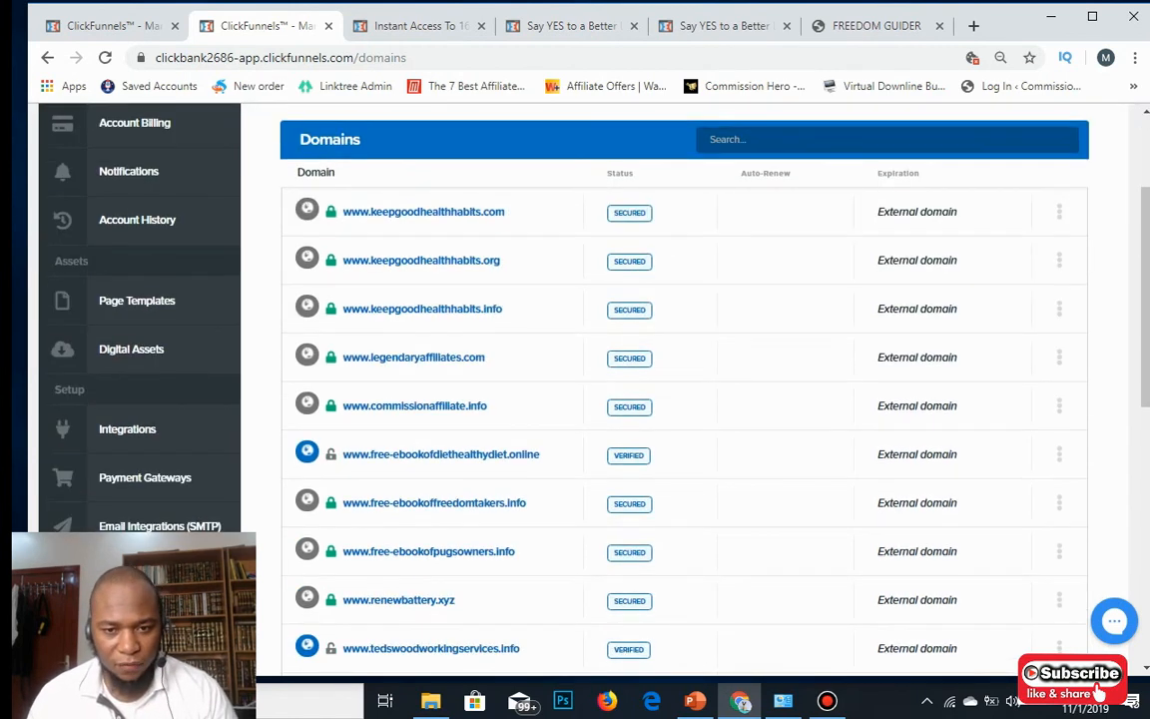
scroll(419, 455, "down", 9)
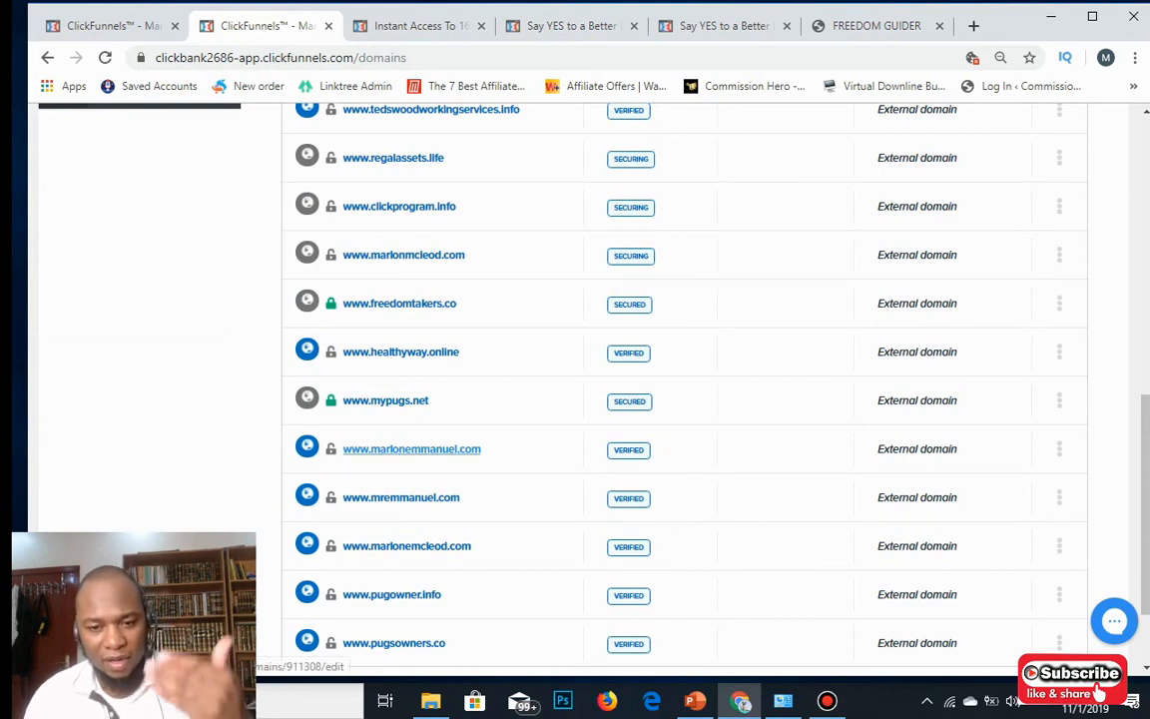
scroll(659, 399, "up", 1)
scroll(659, 399, "down", 3)
scroll(659, 400, "up", 6)
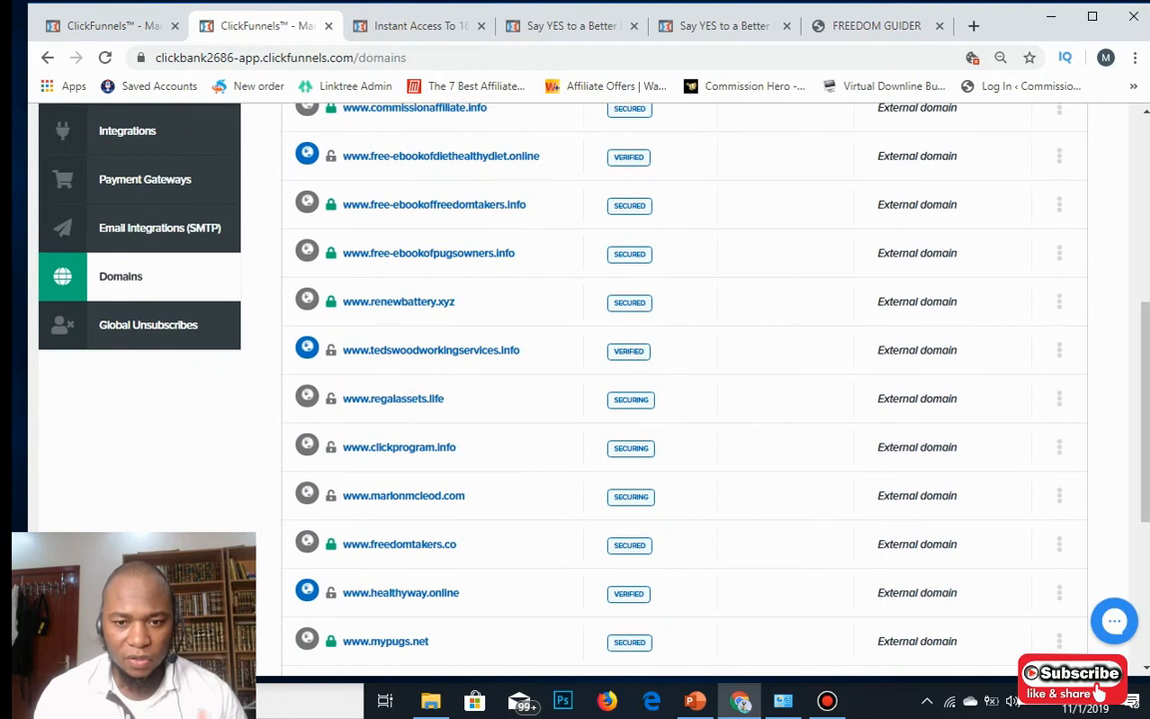
scroll(659, 400, "up", 5)
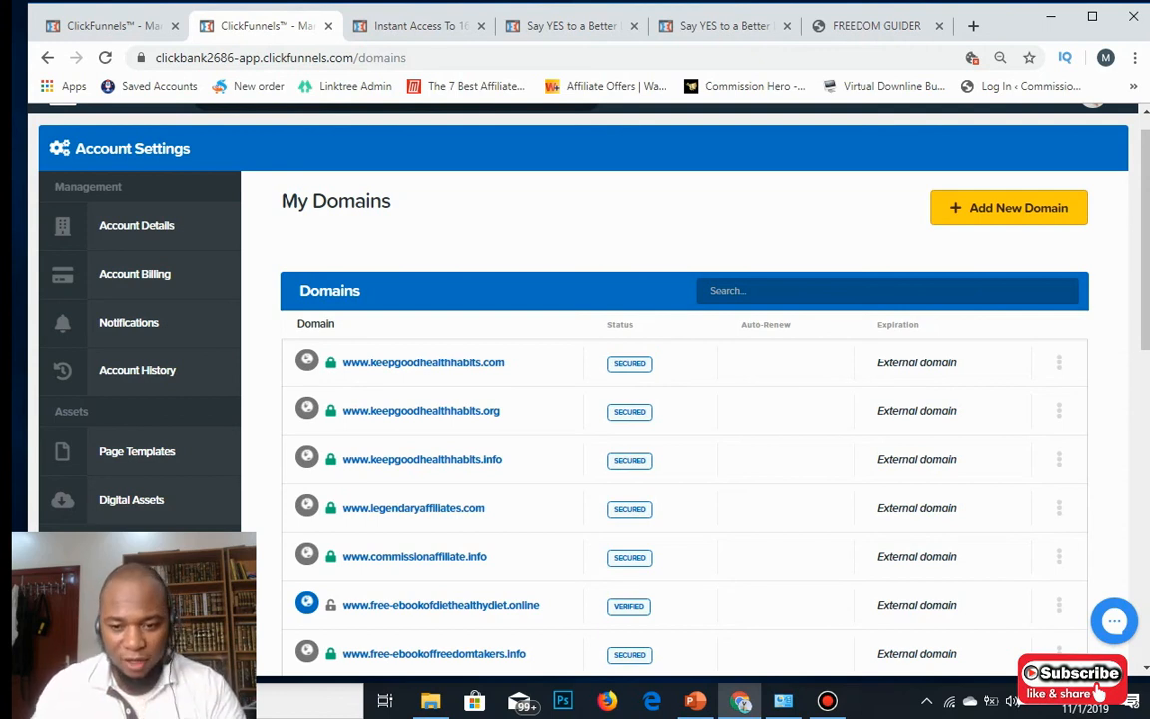
Bring up the ppt7165.pptm deck in PowerPoint and briefly present its slide.
left_click(695, 700)
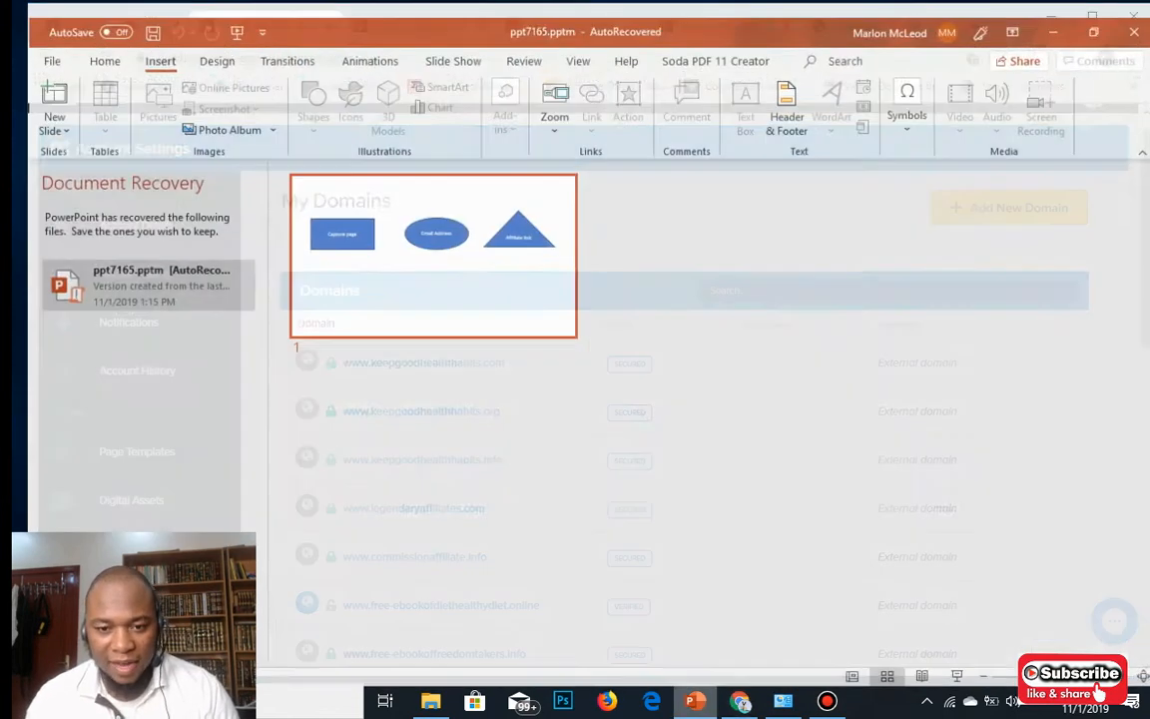
left_click(957, 676)
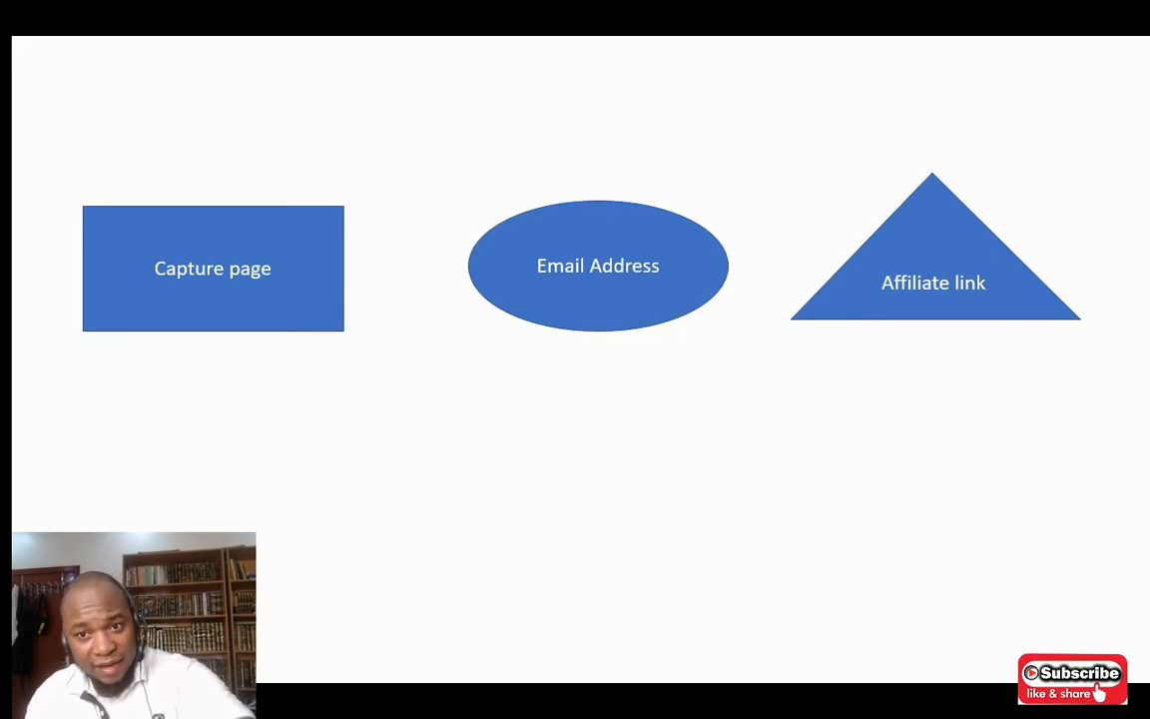
key("Escape")
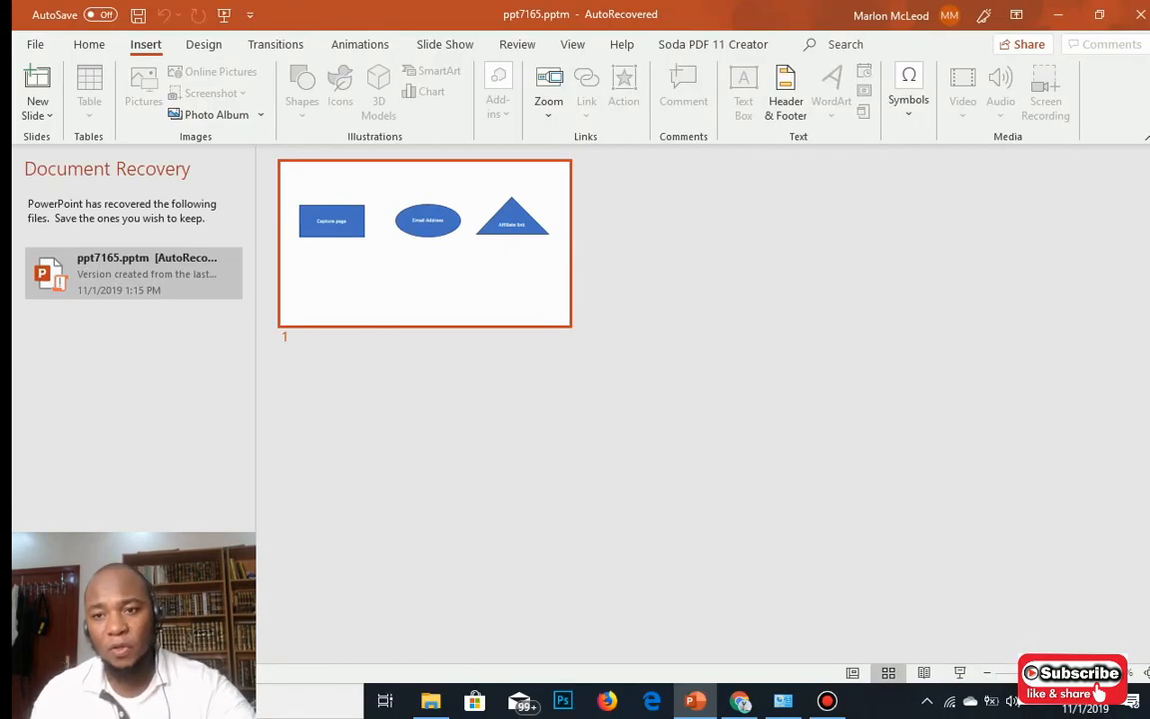
Minimize PowerPoint and open the ClickFunnels Affiliates page from the avatar menu.
left_click(1058, 15)
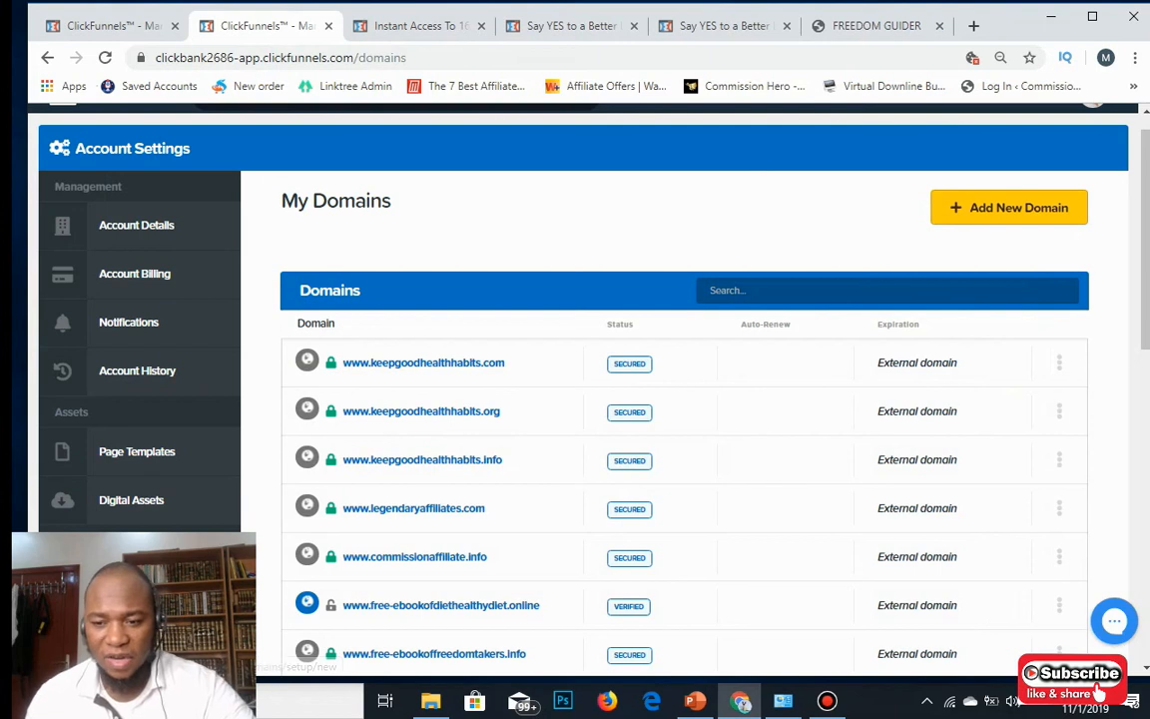
scroll(685, 390, "up", 1)
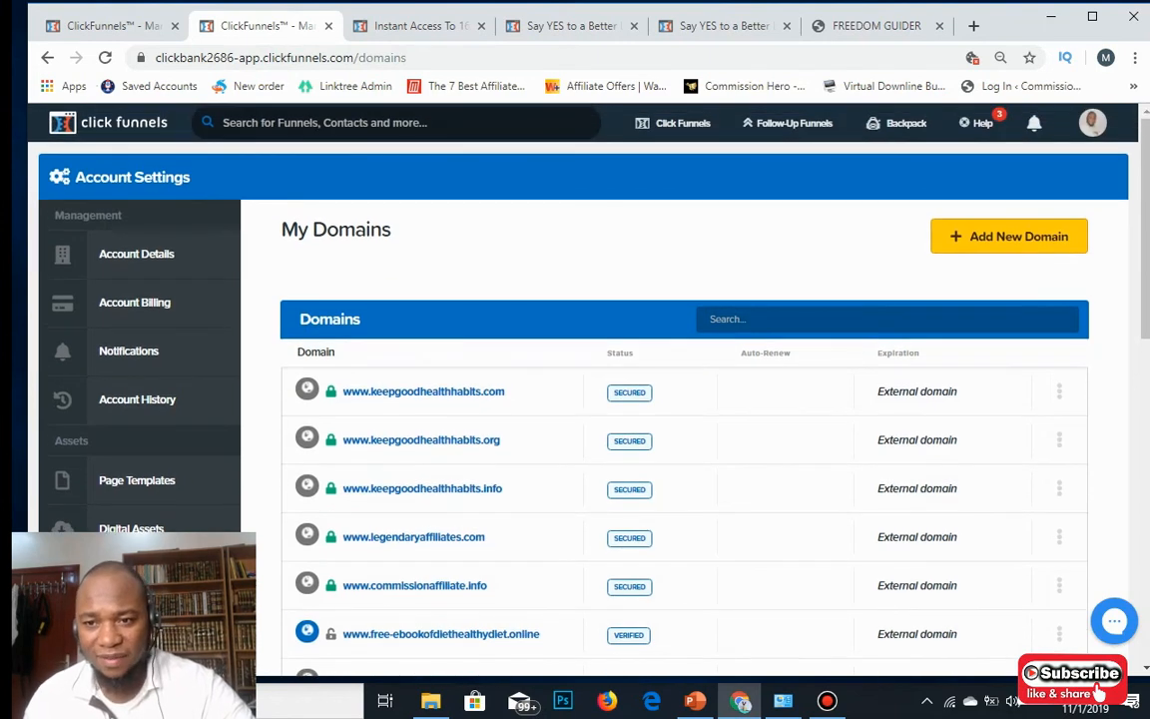
mouse_move(1092, 123)
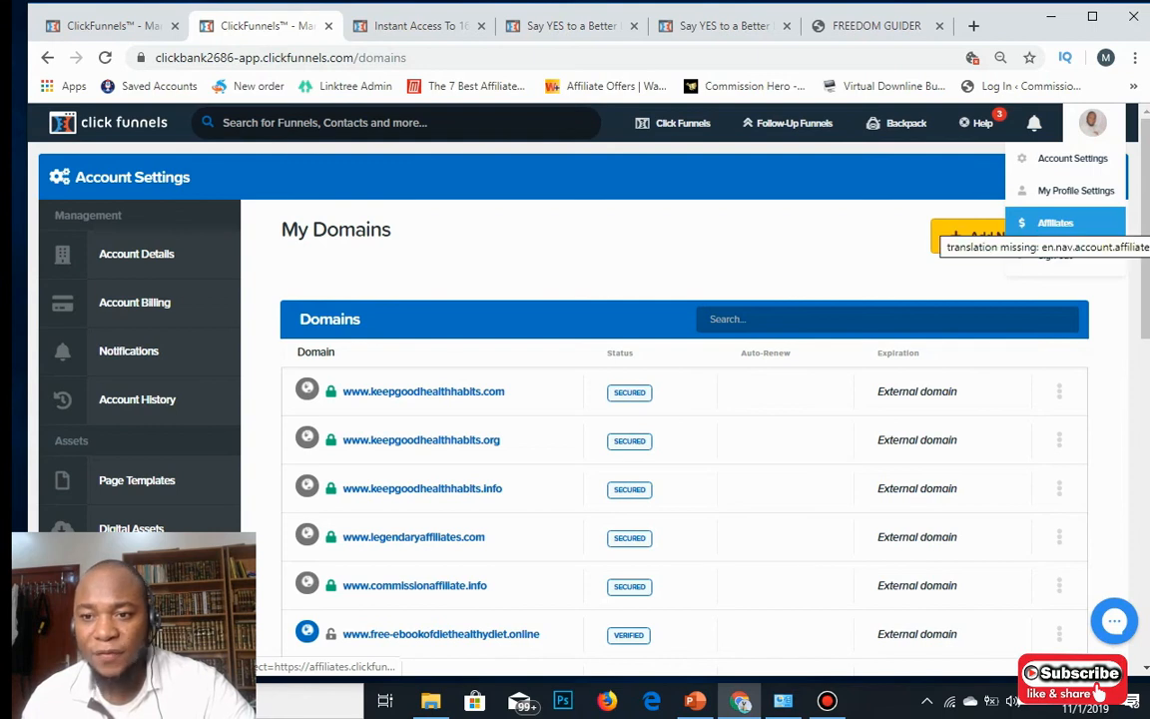
left_click(1055, 223)
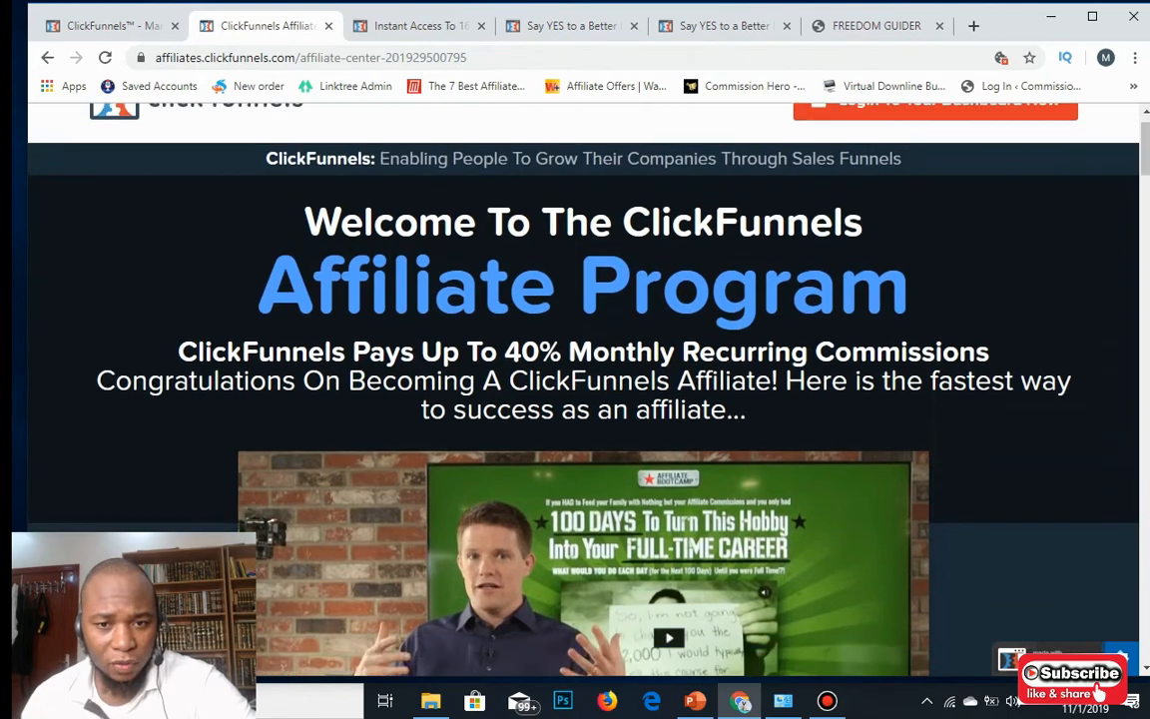
Start playing the affiliate bootcamp video on the Affiliate Program page.
scroll(583, 389, "down", 8)
scroll(583, 389, "up", 2)
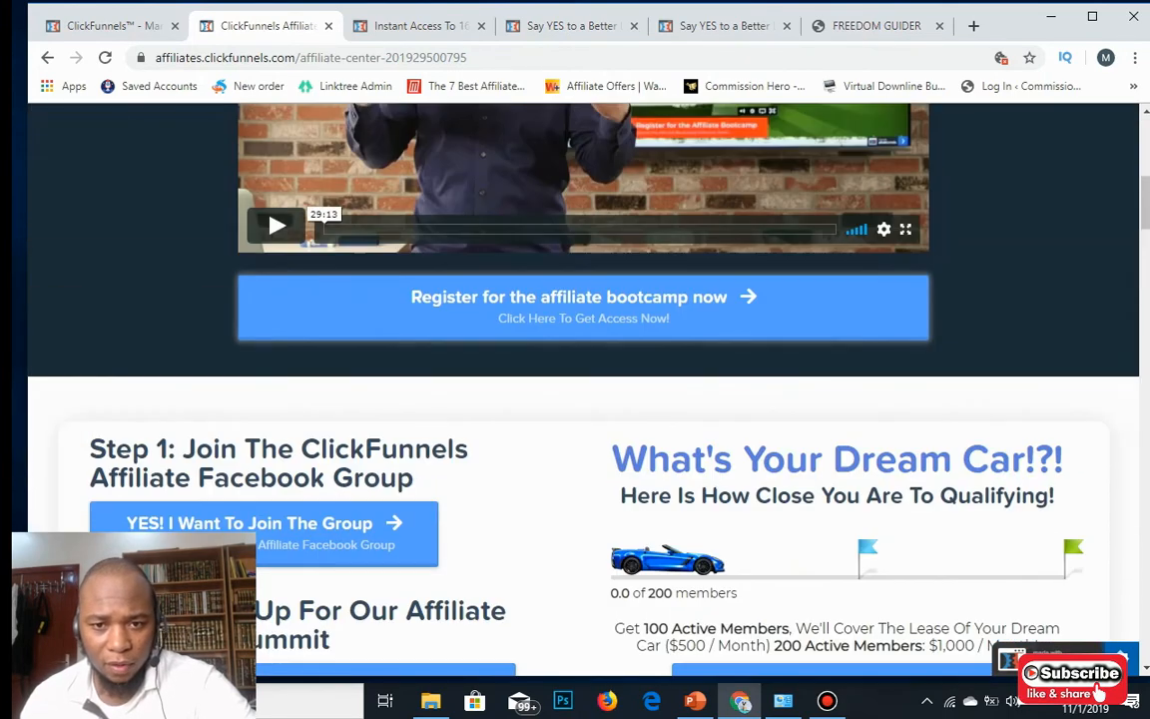
scroll(583, 389, "up", 4)
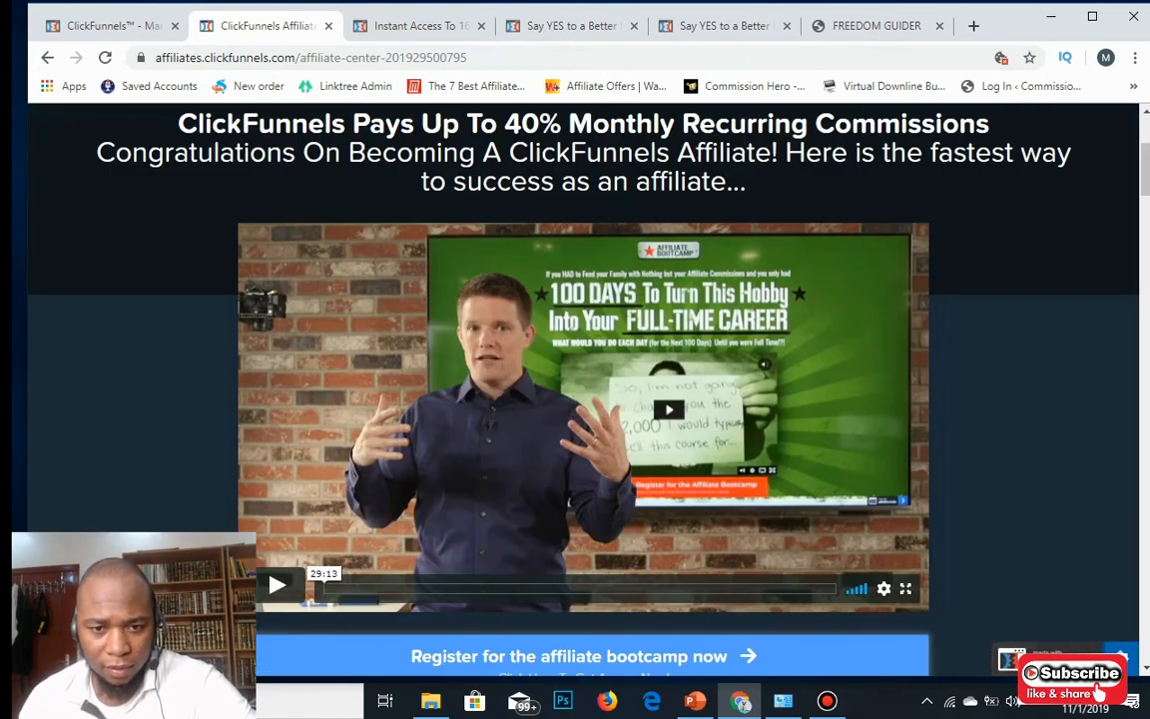
scroll(583, 390, "down", 1)
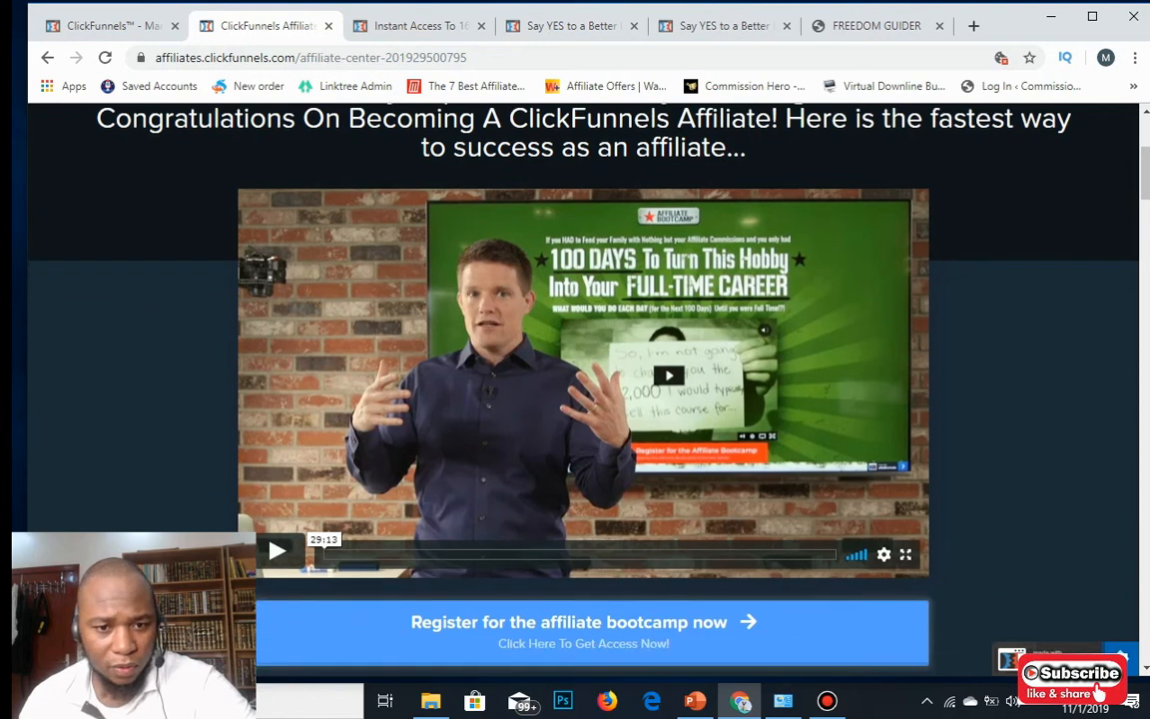
scroll(583, 389, "down", 4)
scroll(583, 390, "up", 1)
left_click(277, 316)
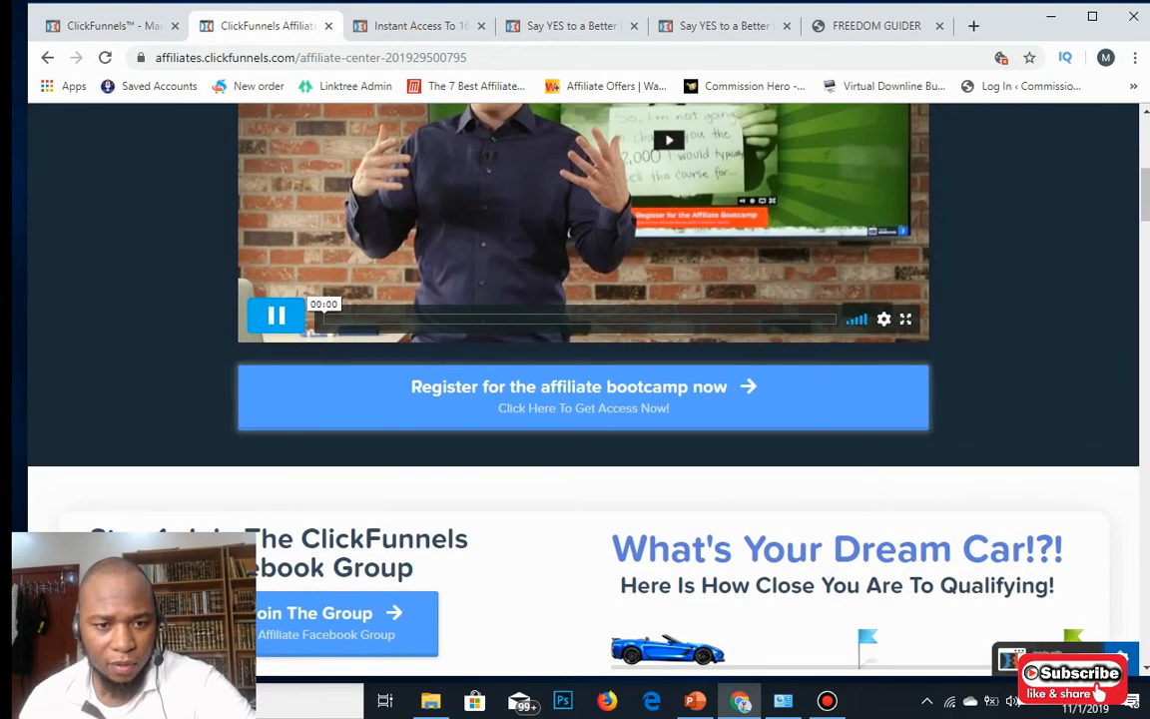
Look through the promotable affiliate offers down to the footer, then return to the top.
scroll(583, 389, "up", 4)
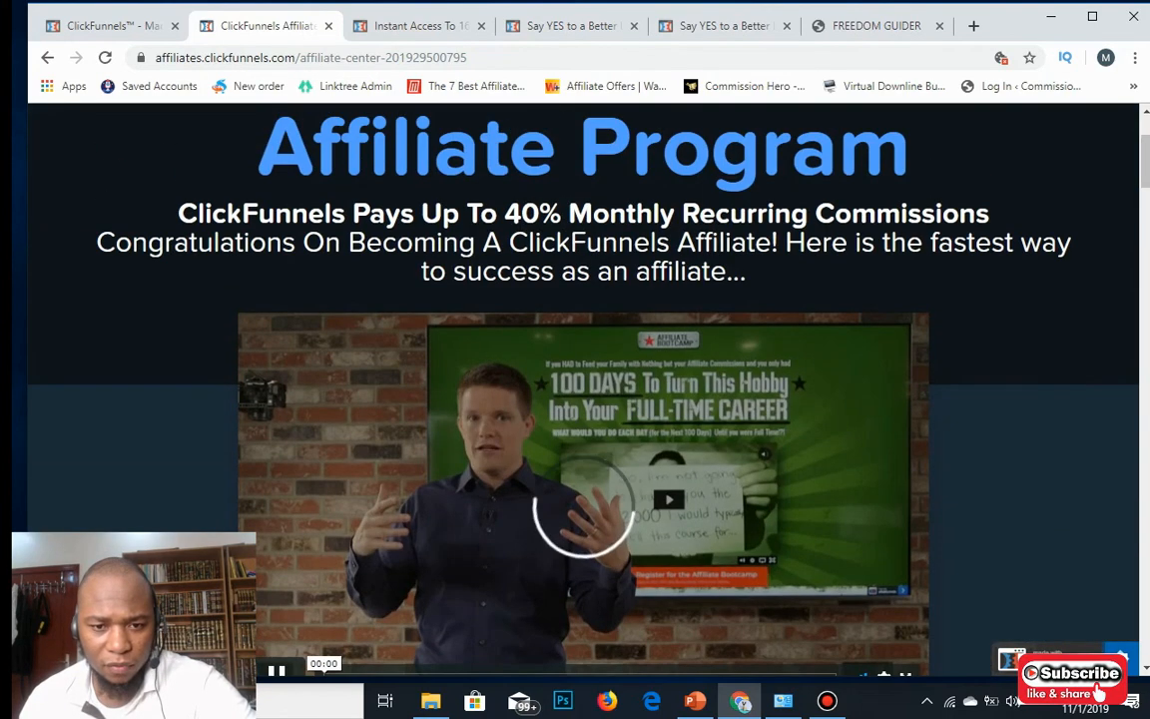
scroll(583, 390, "down", 2)
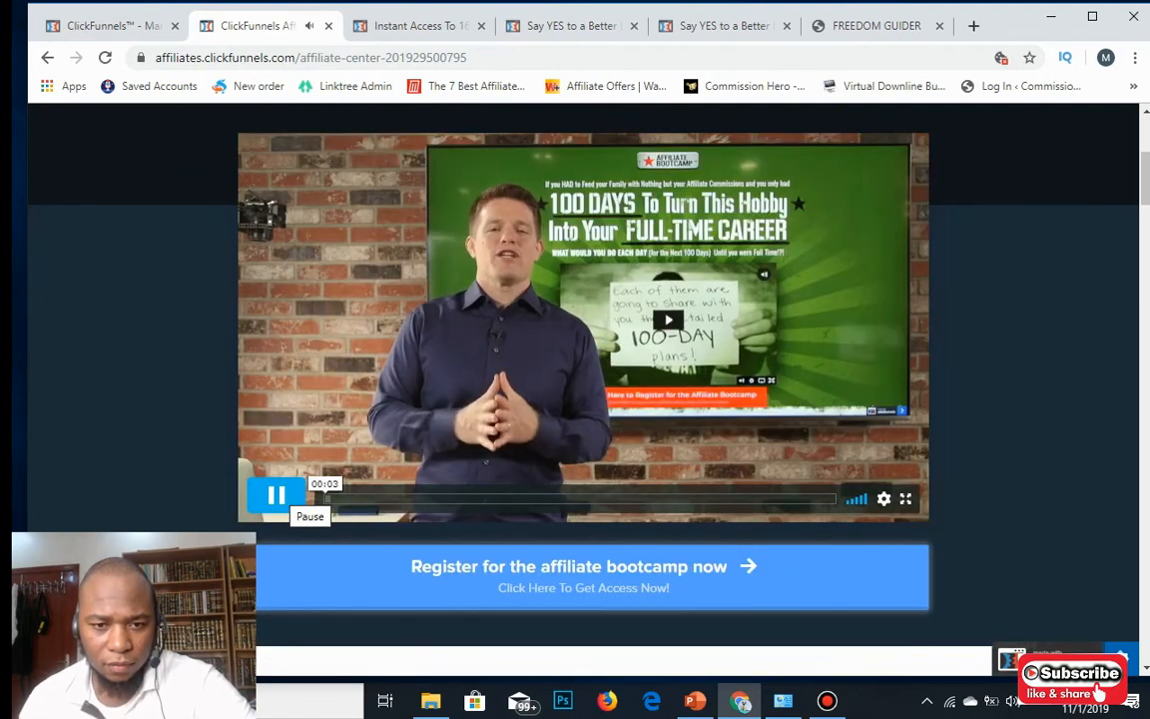
scroll(583, 390, "down", 6)
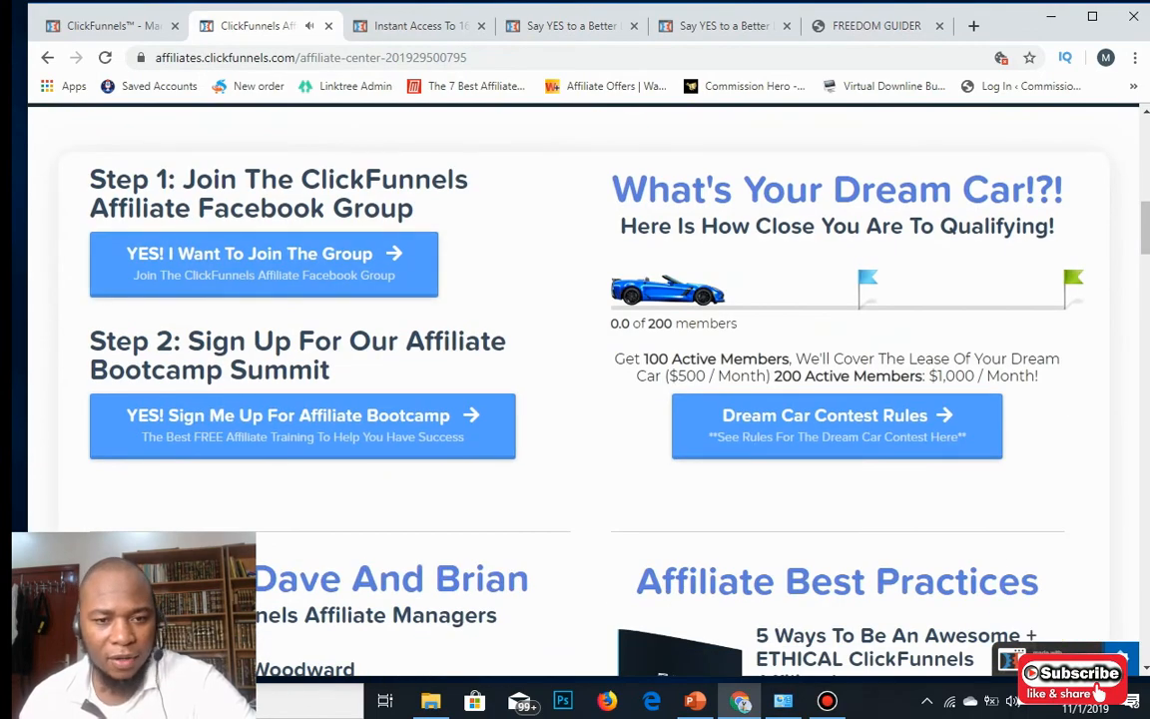
scroll(583, 390, "down", 7)
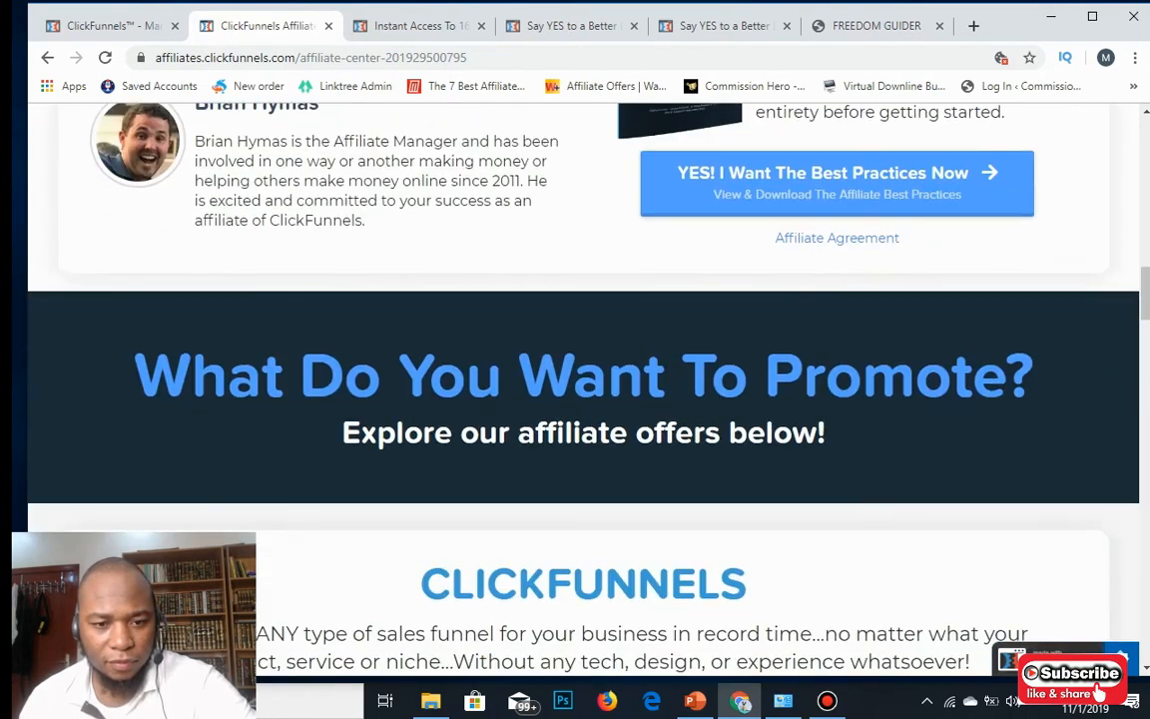
scroll(583, 389, "down", 8)
scroll(583, 389, "up", 3)
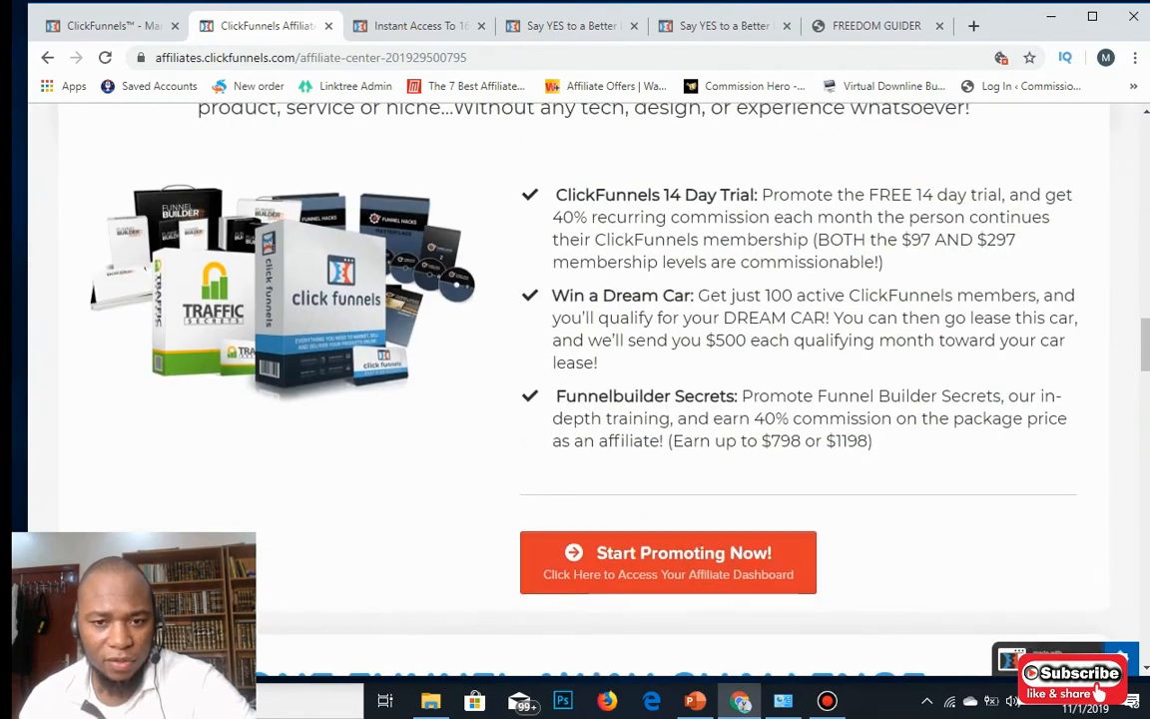
scroll(583, 390, "up", 3)
scroll(583, 390, "down", 10)
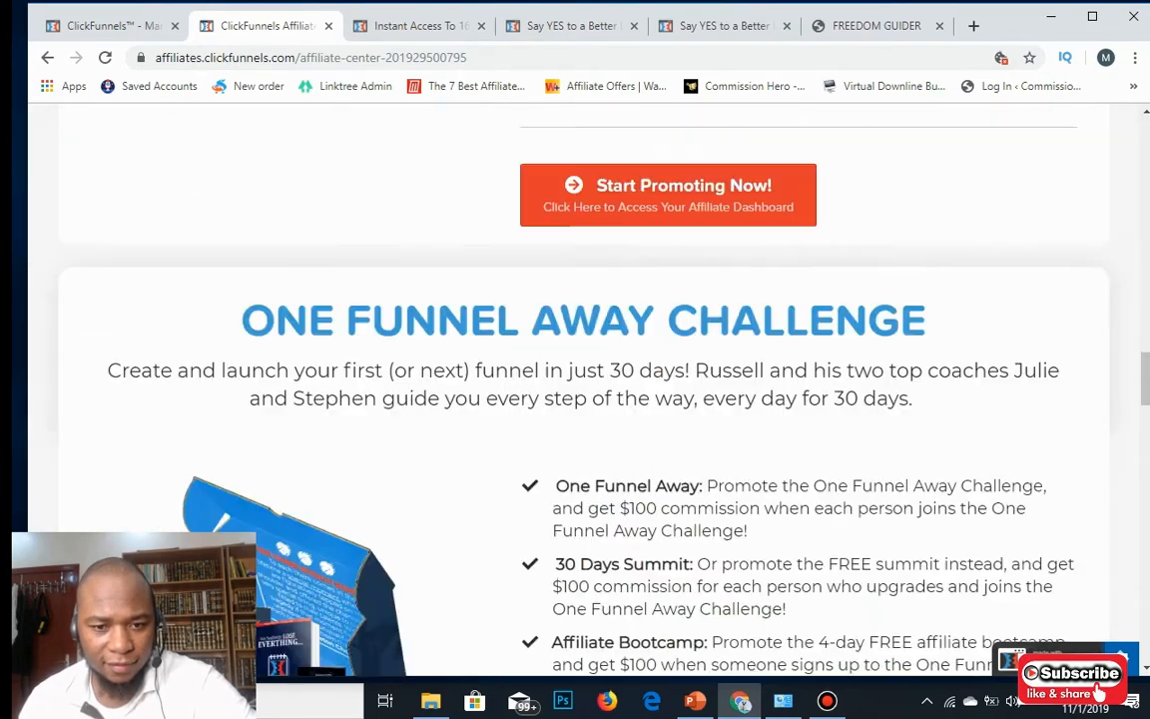
scroll(583, 390, "up", 2)
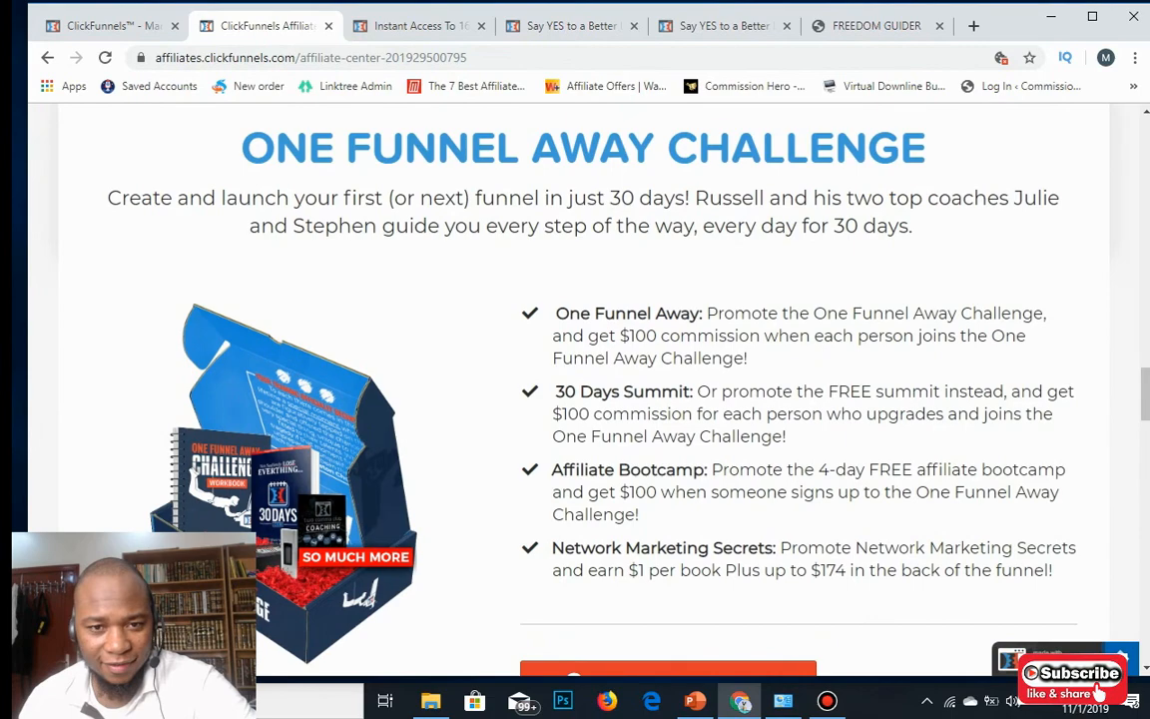
scroll(583, 390, "down", 15)
scroll(583, 389, "down", 13)
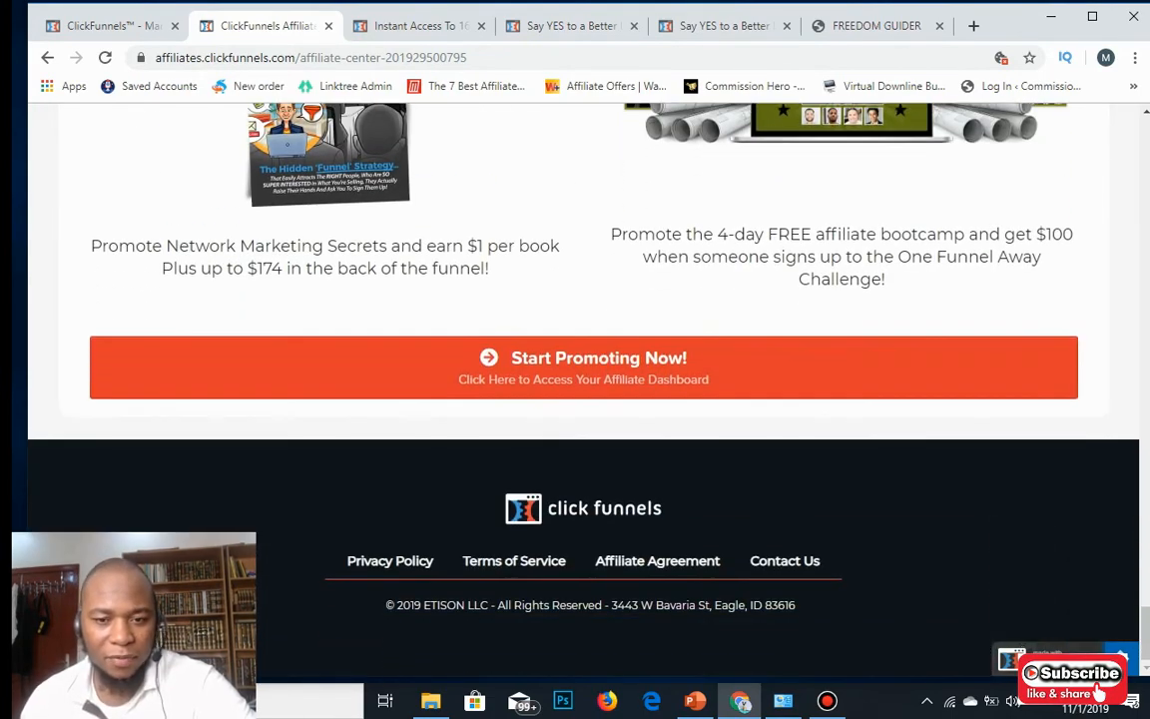
scroll(583, 390, "up", 14)
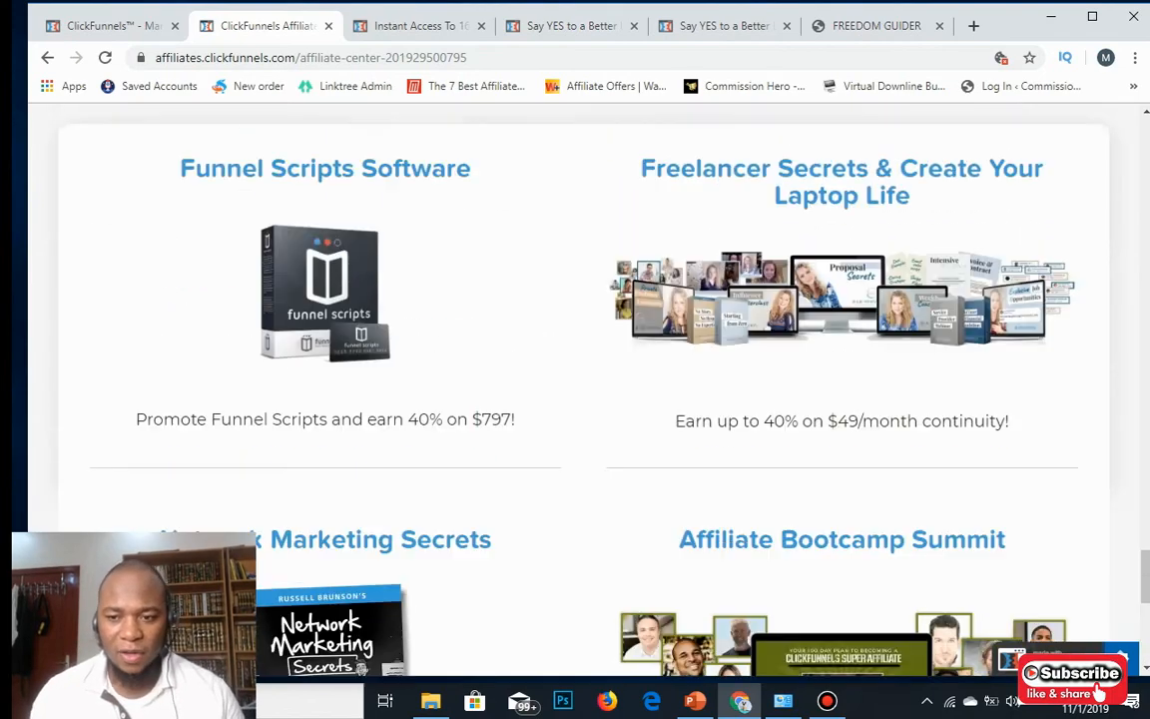
scroll(583, 389, "up", 15)
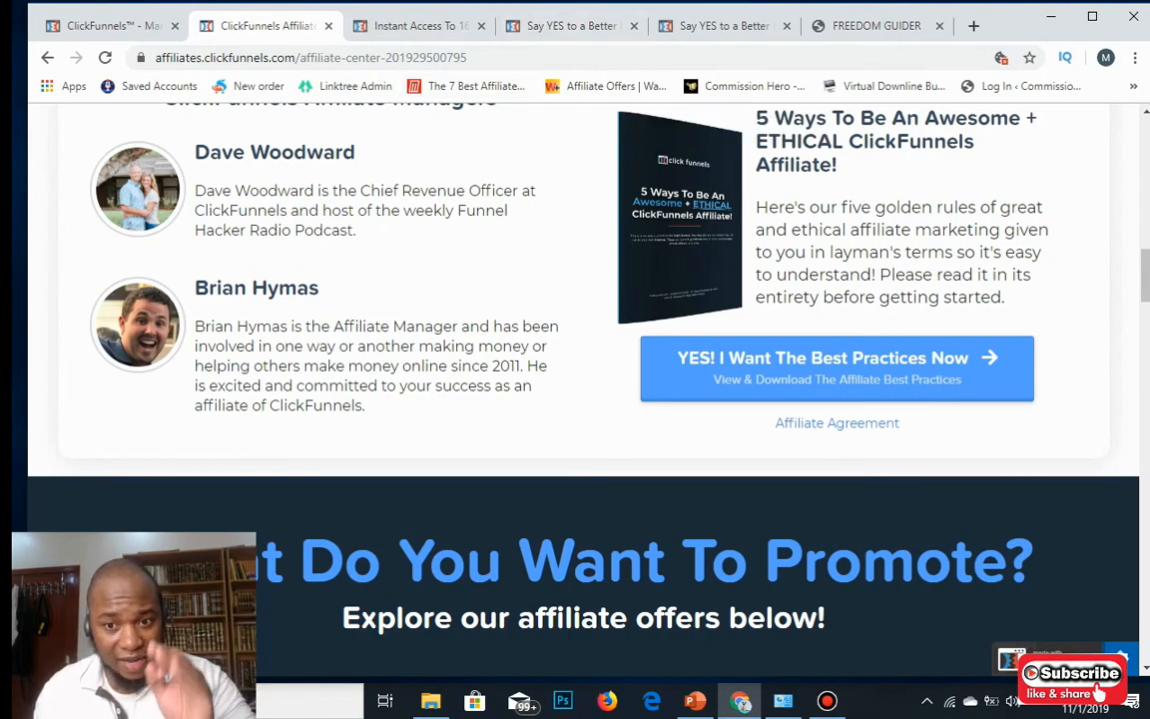
scroll(583, 389, "up", 6)
scroll(583, 389, "up", 7)
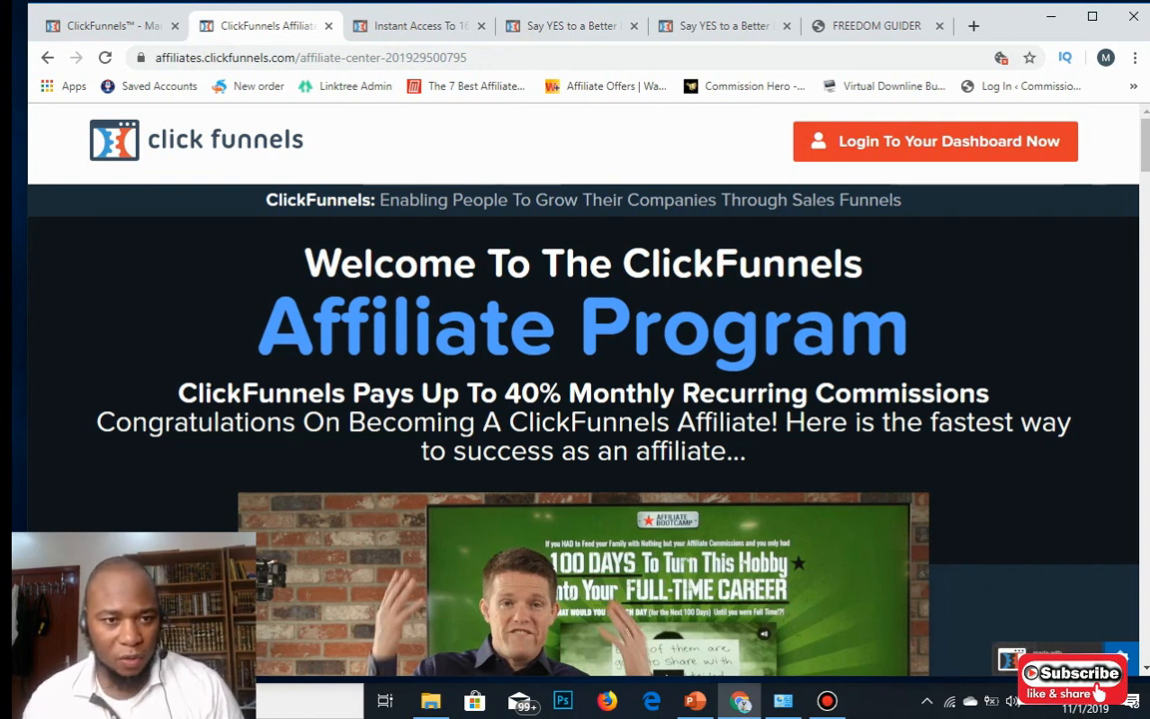
Review the Buffer t2 funnel step, the FREEDOM GUIDER site and the live Say YES opt-in page.
left_click(108, 26)
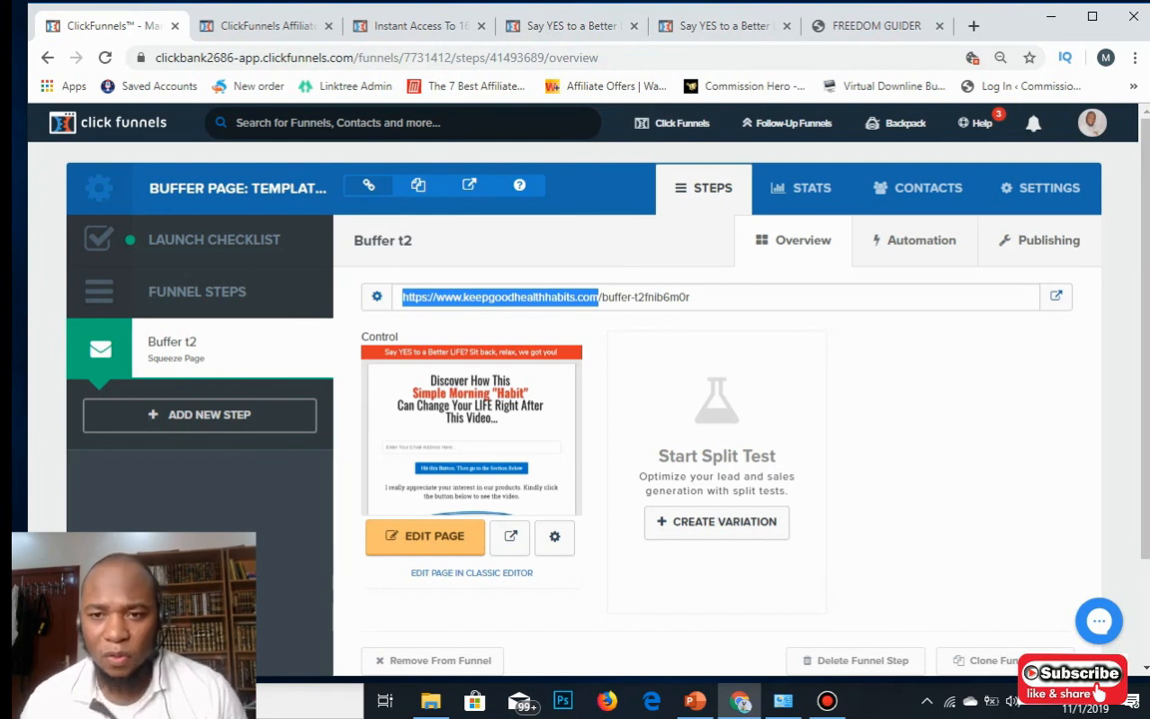
key("ctrl+shift+Tab")
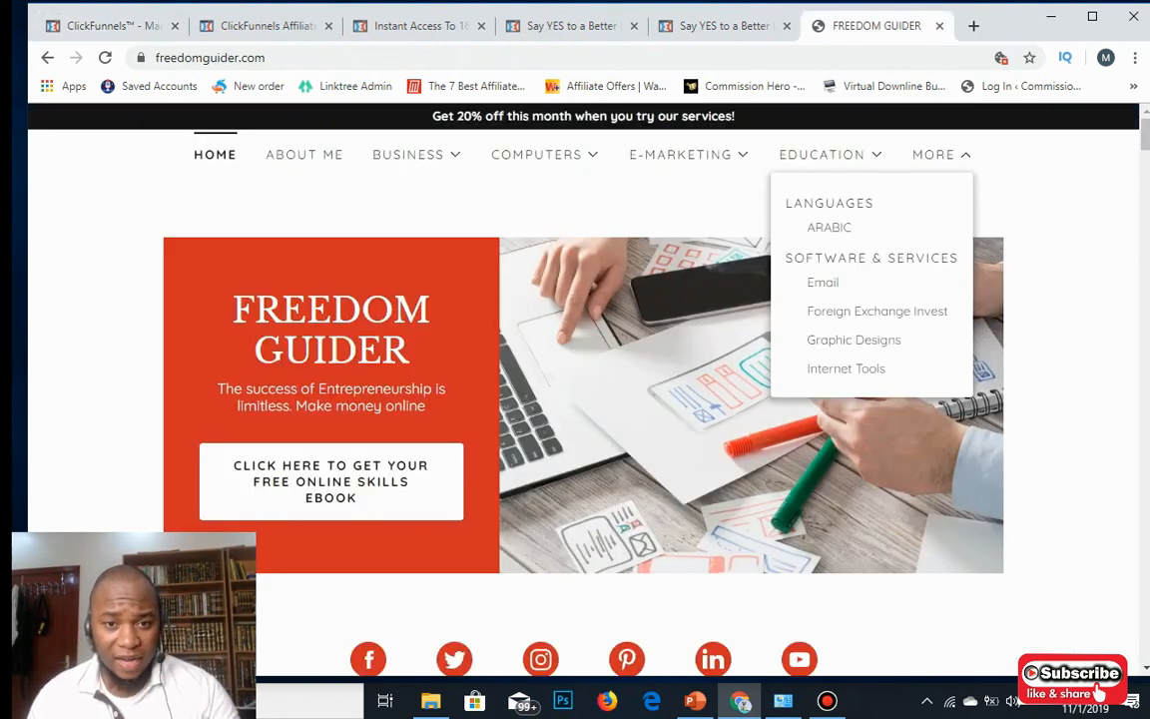
key("ctrl+shift+Tab")
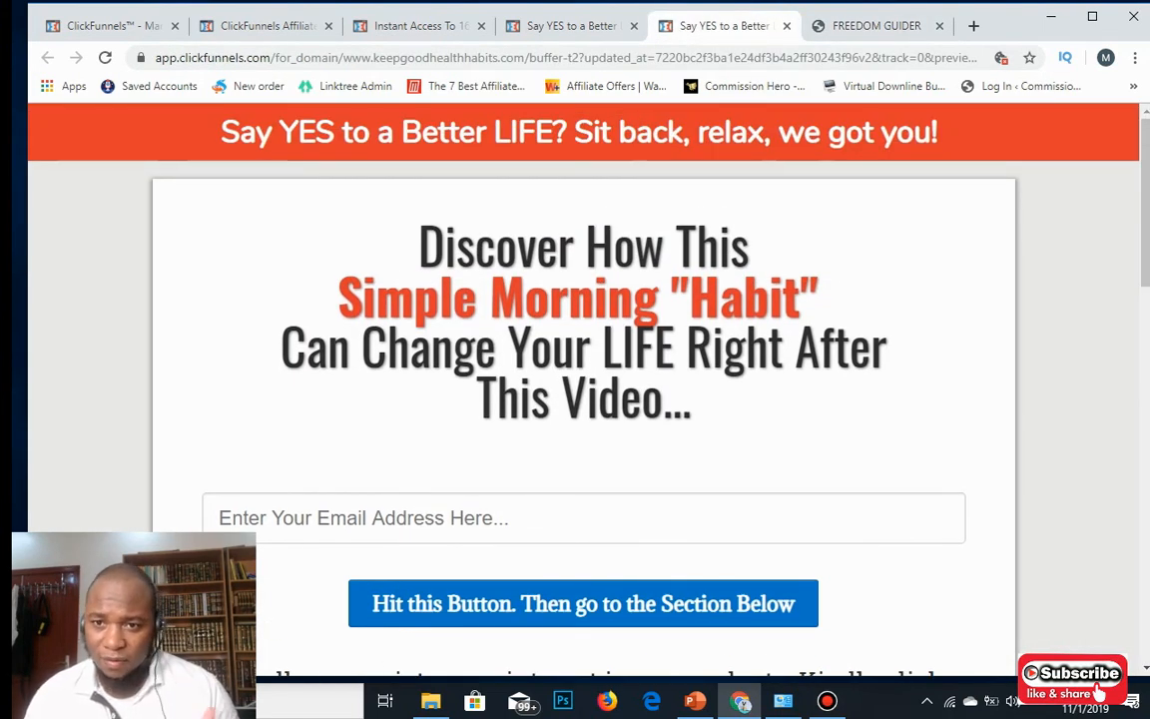
key("ctrl+Tab")
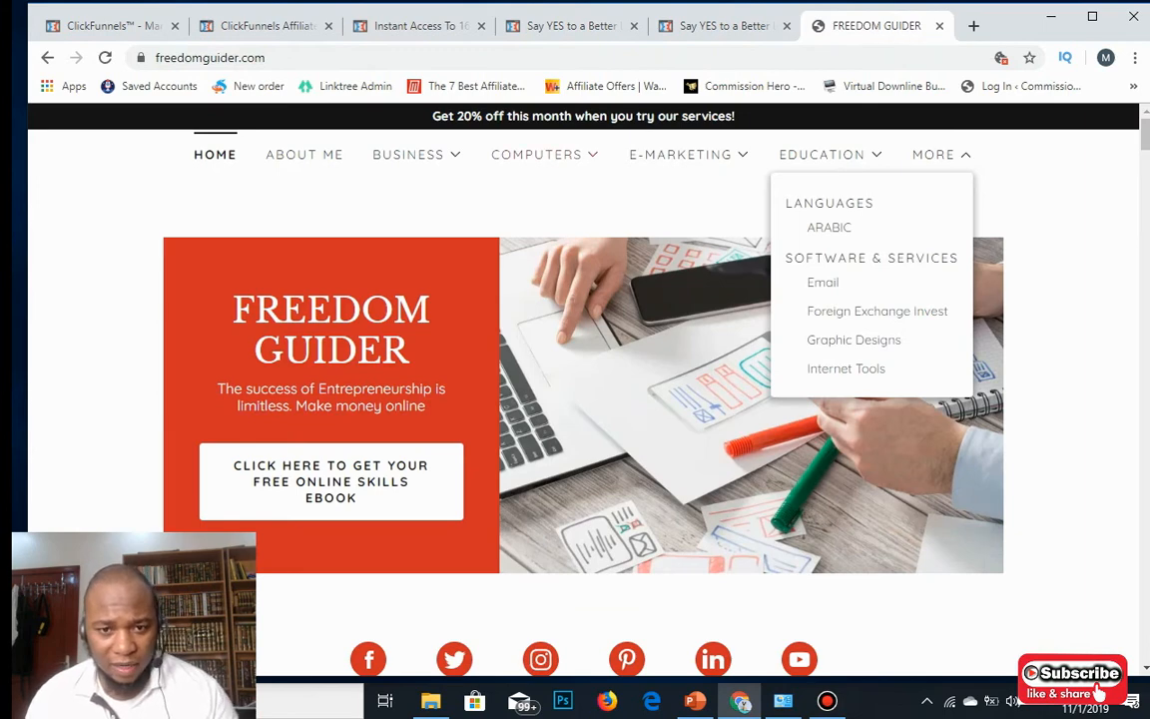
Browse FREEDOM GUIDER's COMPUTERS topics, then go back to the Ted's Woodworking Plans page.
left_click(544, 155)
scroll(583, 399, "down", 4)
scroll(583, 399, "up", 4)
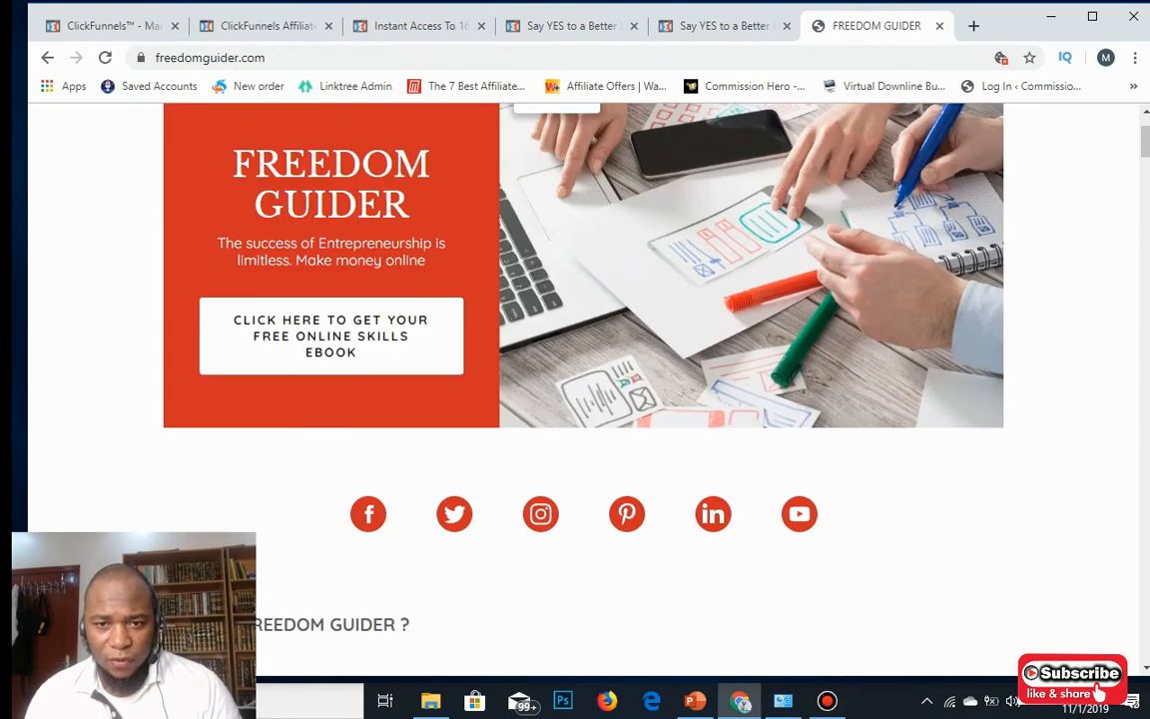
key("ctrl+shift+Tab")
key("ctrl+shift+Tab")
key("ctrl+shift+Tab")
key("ctrl+shift+Tab")
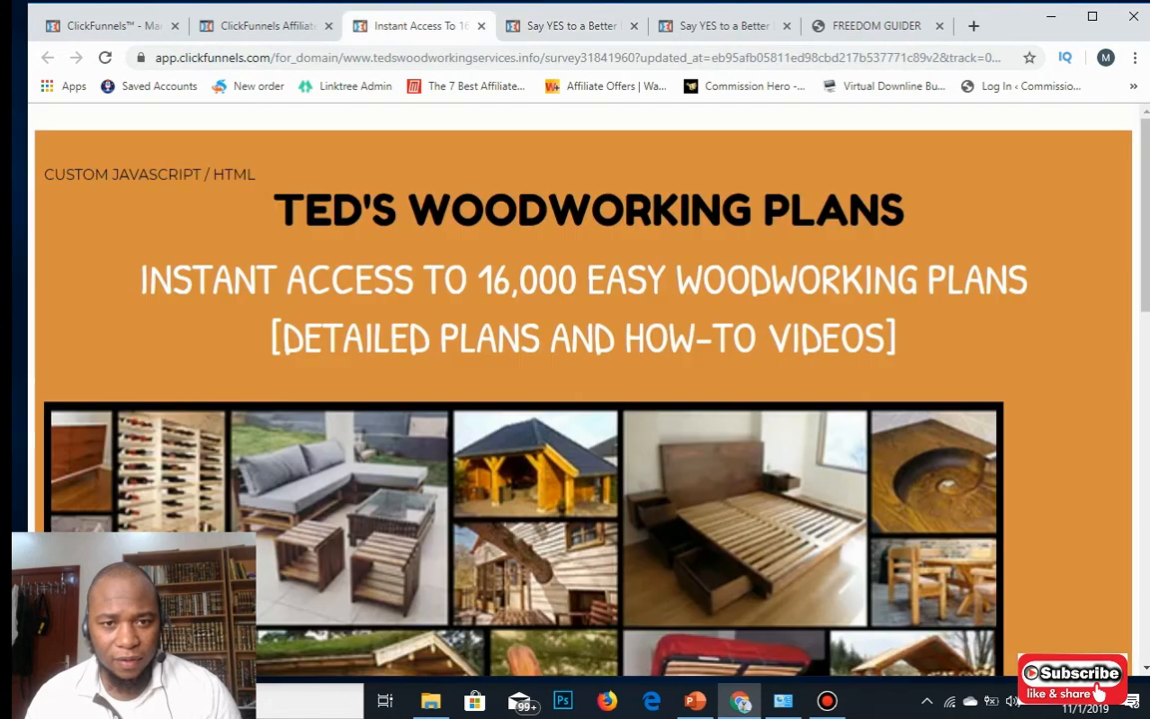
key("ctrl+shift+Tab")
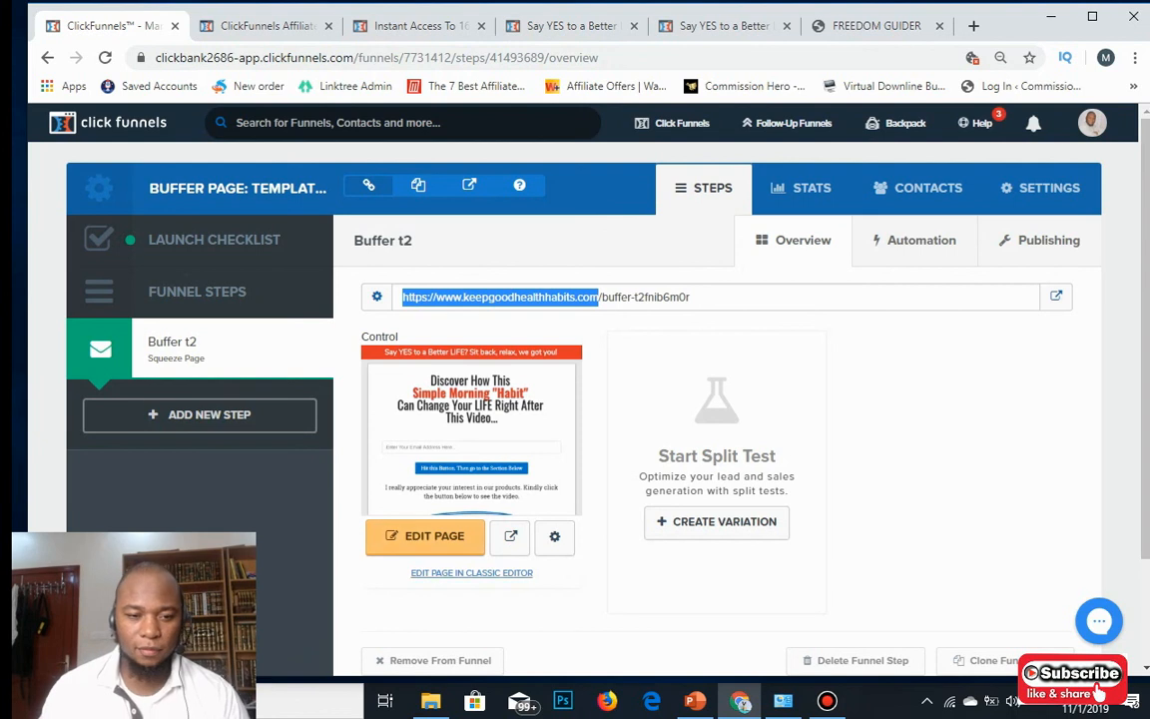
Minimize Chrome and bring up the Bandicam recorder window from the taskbar.
left_click(1051, 17)
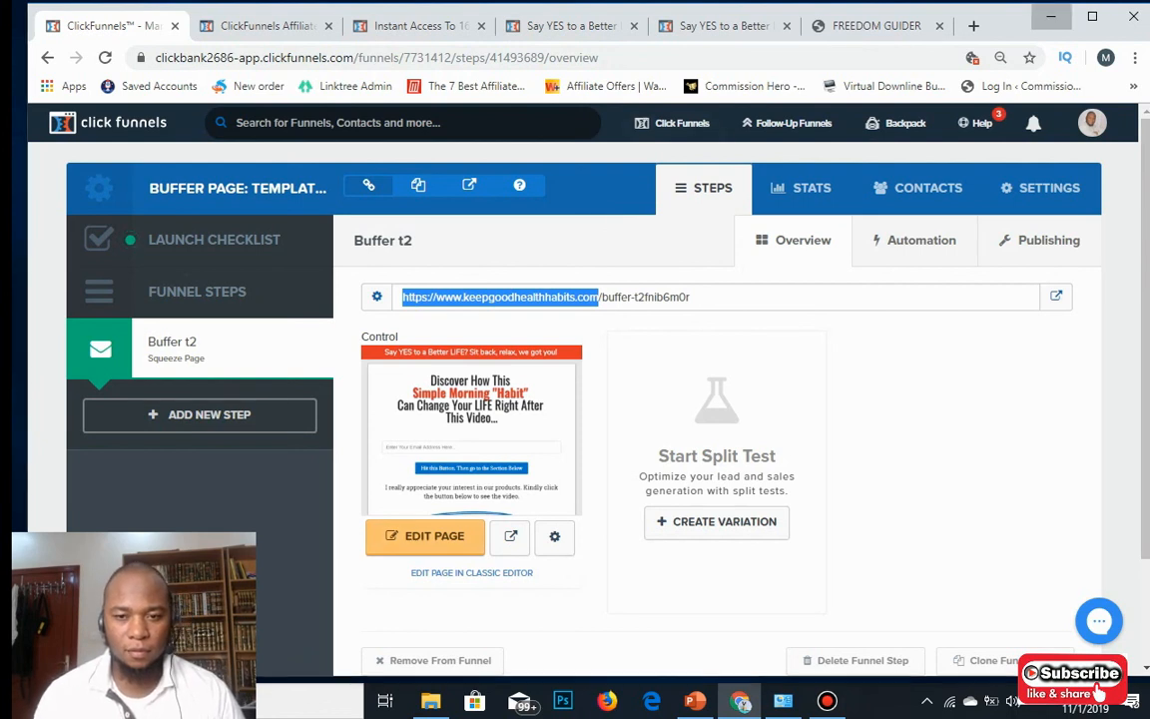
left_click(827, 701)
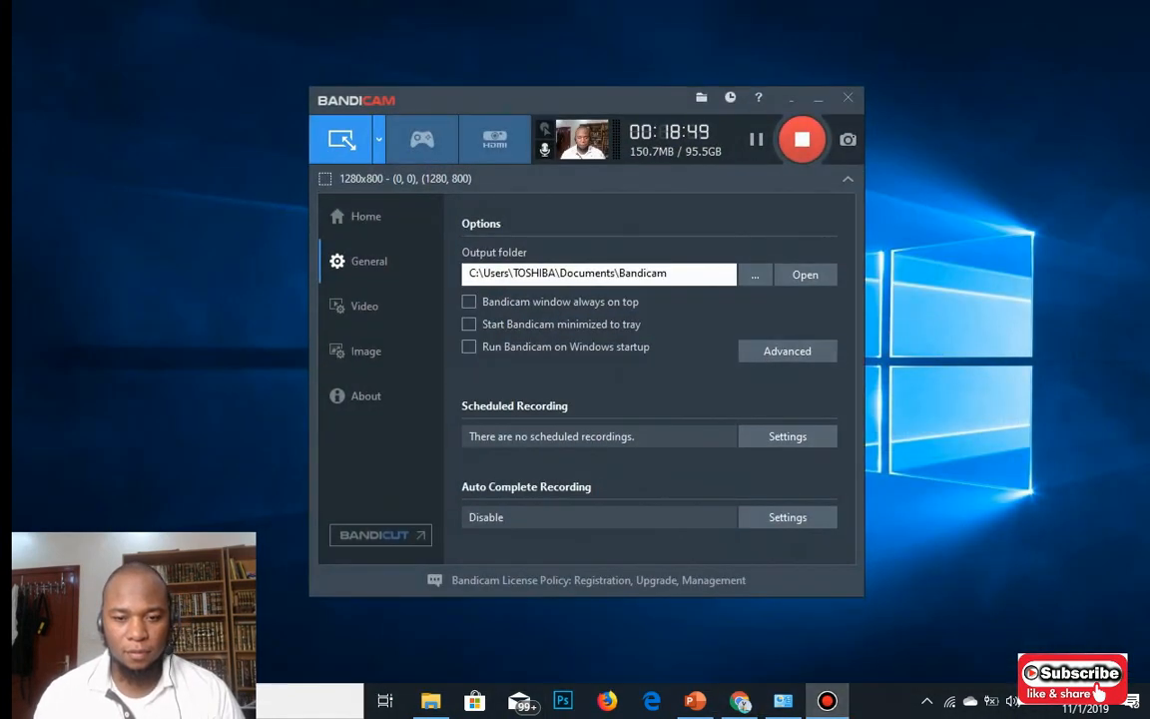